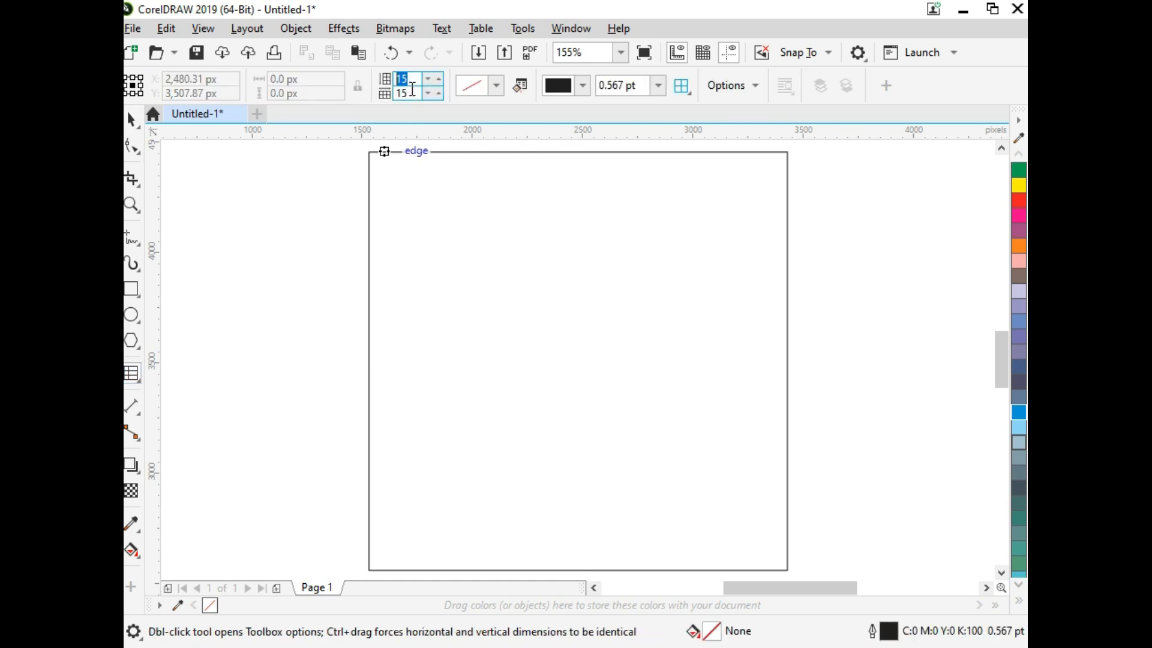
# Step: Draw a table grid of 15 columns by 15 rows, about 1,900 px square, on the page
pyautogui.moveTo(373, 155)
pyautogui.mouseDown()
pyautogui.moveTo(613, 367)
pyautogui.moveTo(720, 546)
pyautogui.moveTo(787, 569)
pyautogui.mouseUp()
pyautogui.press('space')
pyautogui.click(831, 415)
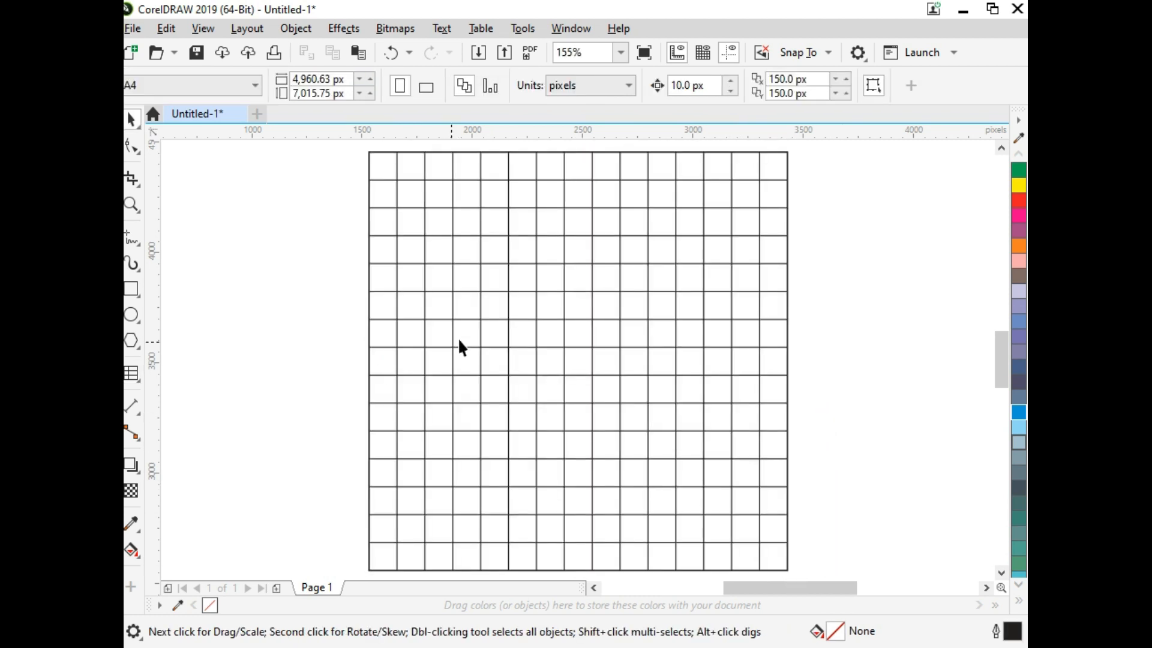
# Step: Draw a square about 760 px wide over the six-by-six cells in the grid's upper-right corner and fill it white
pyautogui.click(132, 290)
pyautogui.moveTo(788, 153); pyautogui.dragTo(619, 319)
pyautogui.press('space')
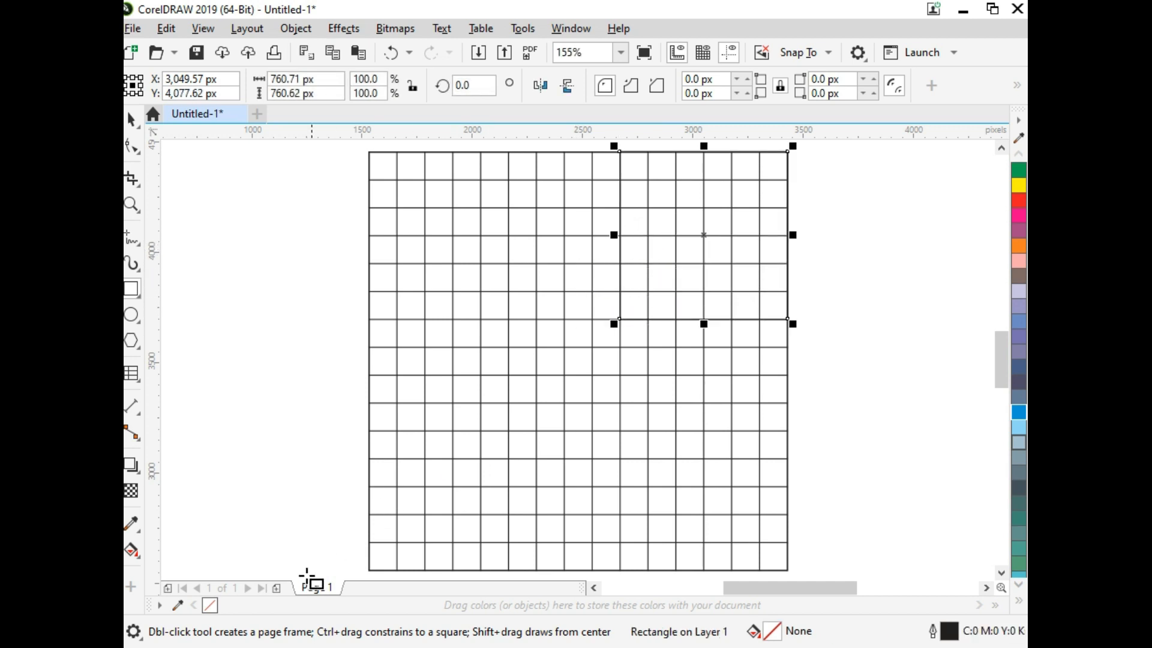
pyautogui.click(1018, 603)
pyautogui.click(956, 322)
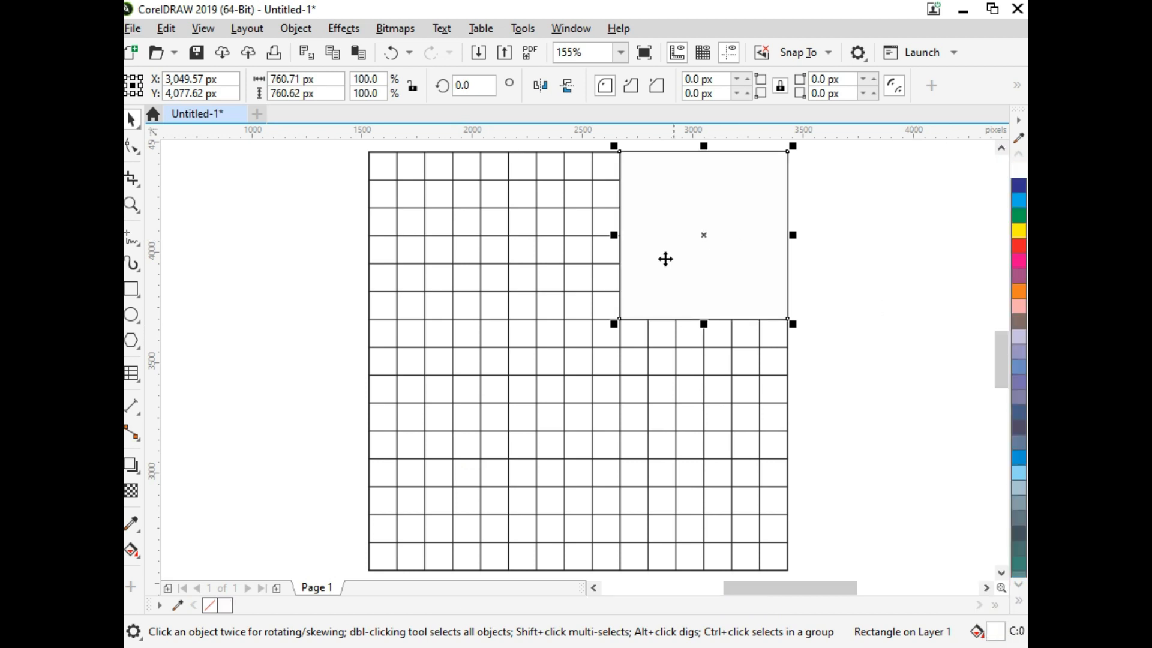
# Step: Copy the white square horizontally and align the copy with the grid's left edge to cover its upper-left corner
pyautogui.click(247, 355)
pyautogui.moveTo(759, 263); pyautogui.dragTo(563, 268)
pyautogui.rightClick(563, 268)
pyautogui.keyDown('shift'); pyautogui.click(386, 169); pyautogui.keyUp('shift')
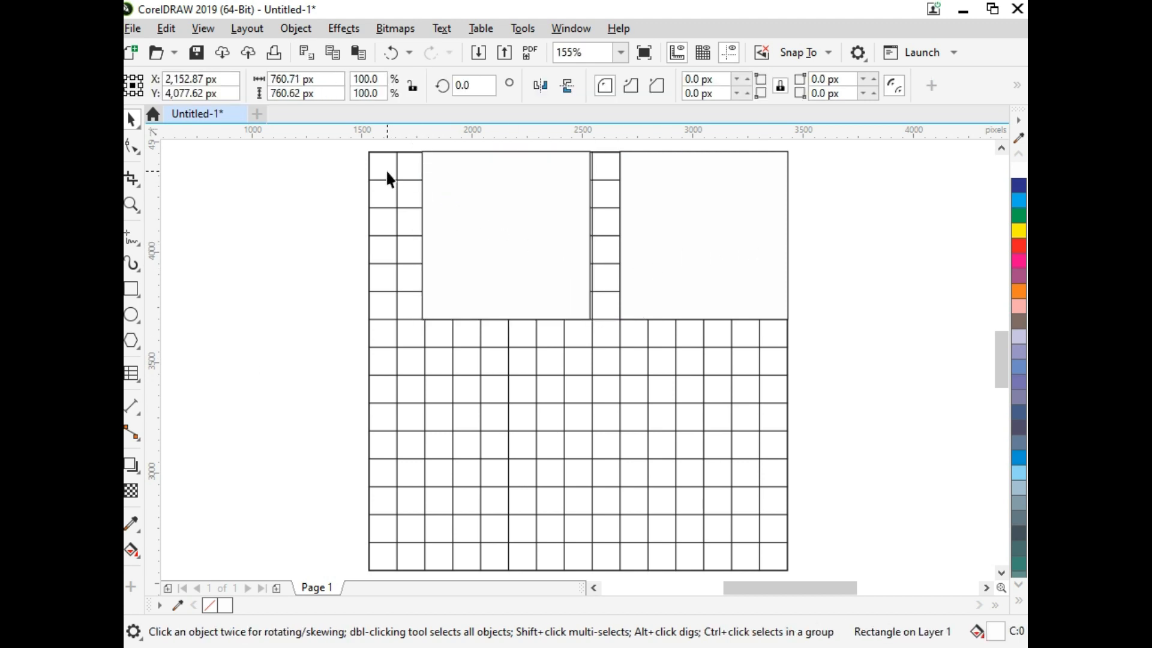
pyautogui.press('l')
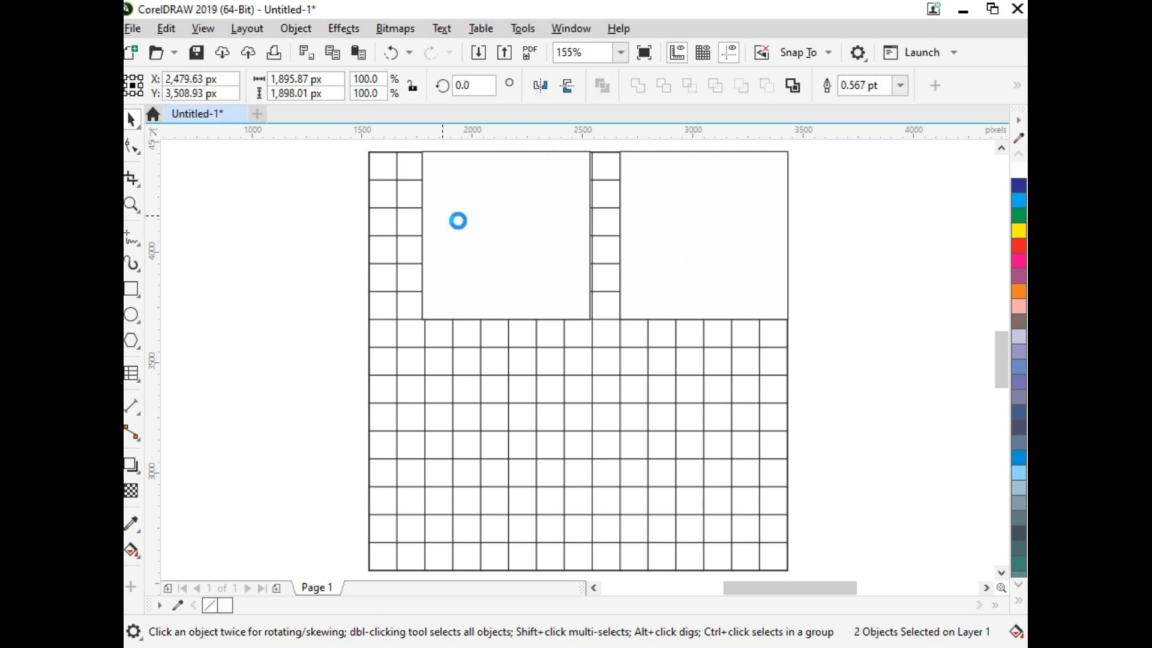
# Step: Copy both upper white squares straight down and align the copies with the grid's bottom edge to cover the lower corners
pyautogui.click(458, 221)
pyautogui.keyDown('shift'); pyautogui.click(702, 234); pyautogui.keyUp('shift')
pyautogui.moveTo(718, 194); pyautogui.dragTo(717, 405)
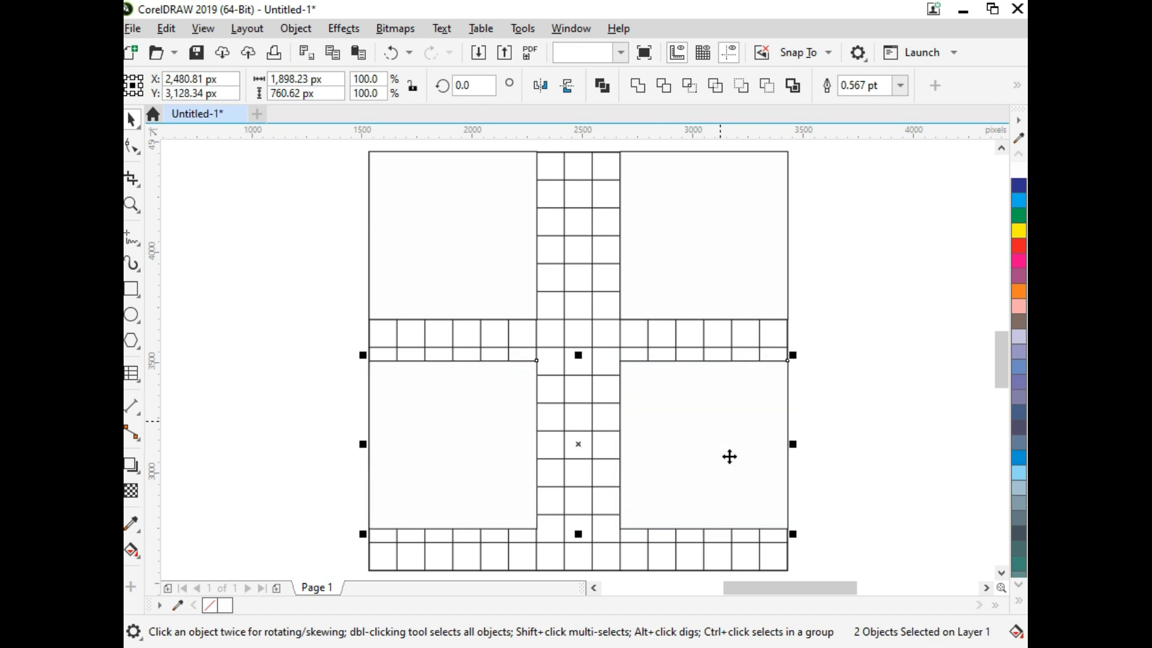
pyautogui.keyDown('shift'); pyautogui.click(776, 564); pyautogui.keyUp('shift')
pyautogui.press('b')
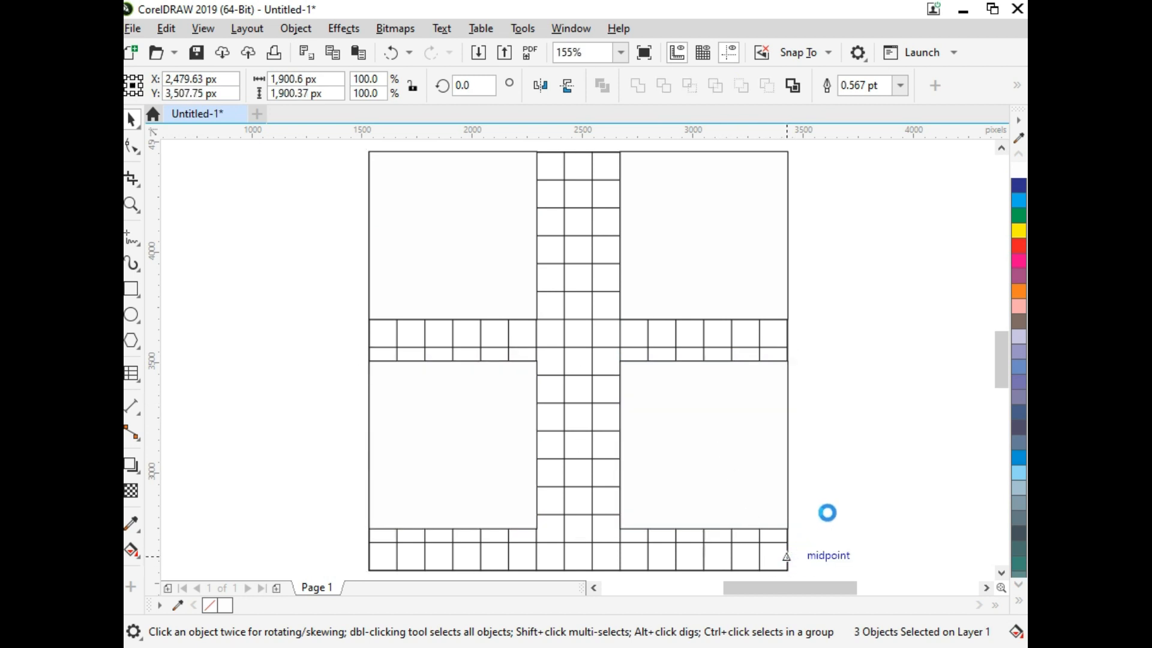
pyautogui.click(829, 506)
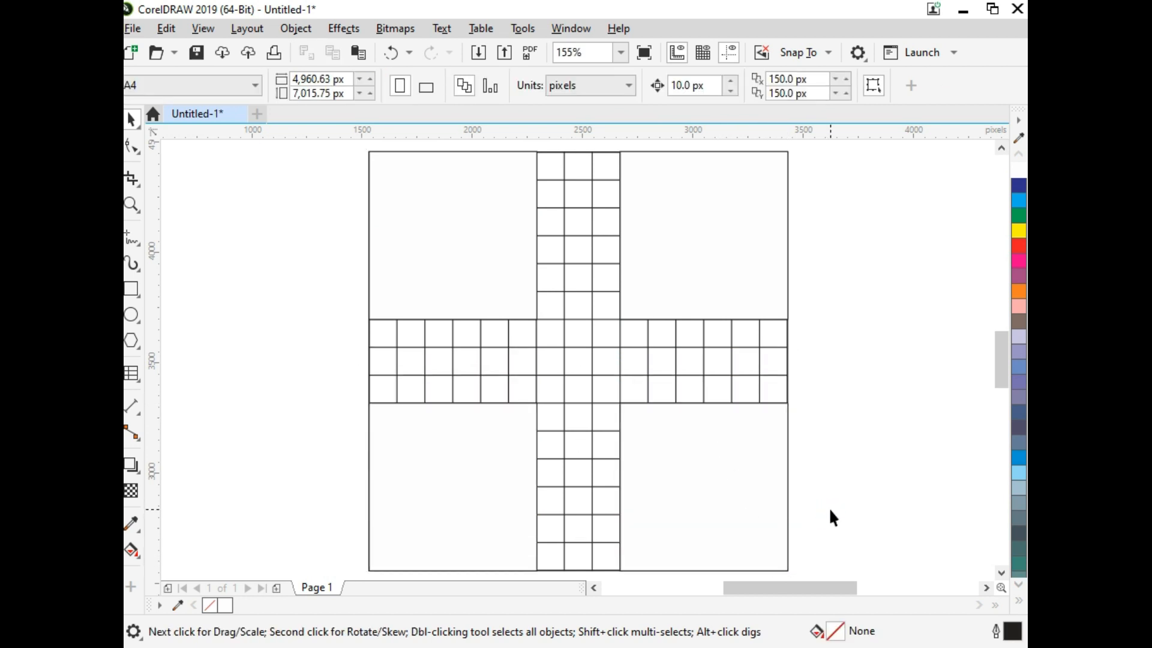
# Step: Add the text "Ctrl + K" in 18 pt Arial and place it to the left of the board
pyautogui.click(139, 379)
pyautogui.click(160, 373)
pyautogui.click(231, 419)
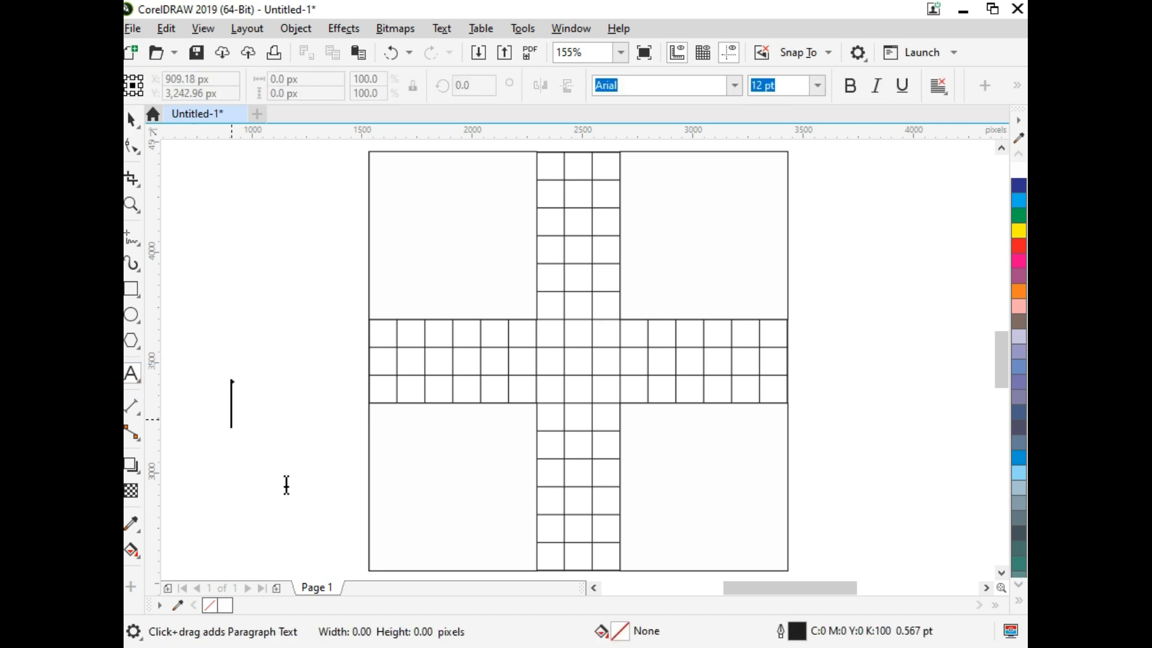
pyautogui.write('24')
pyautogui.press('Return')
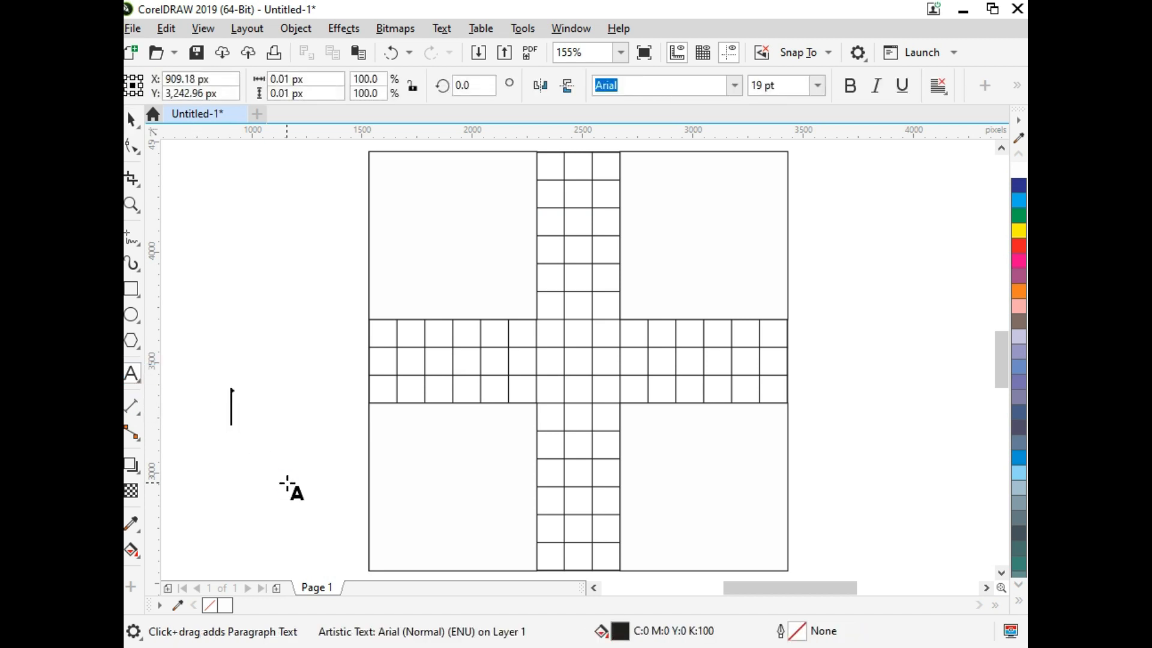
pyautogui.write('Ctrl')
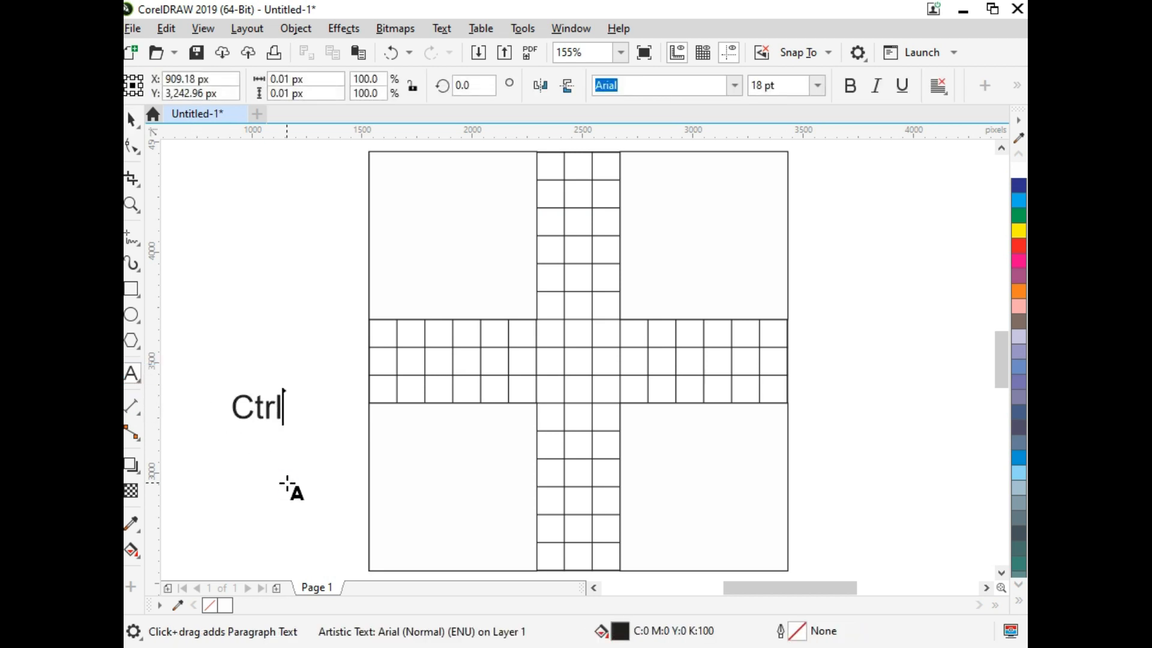
pyautogui.write(' + K')
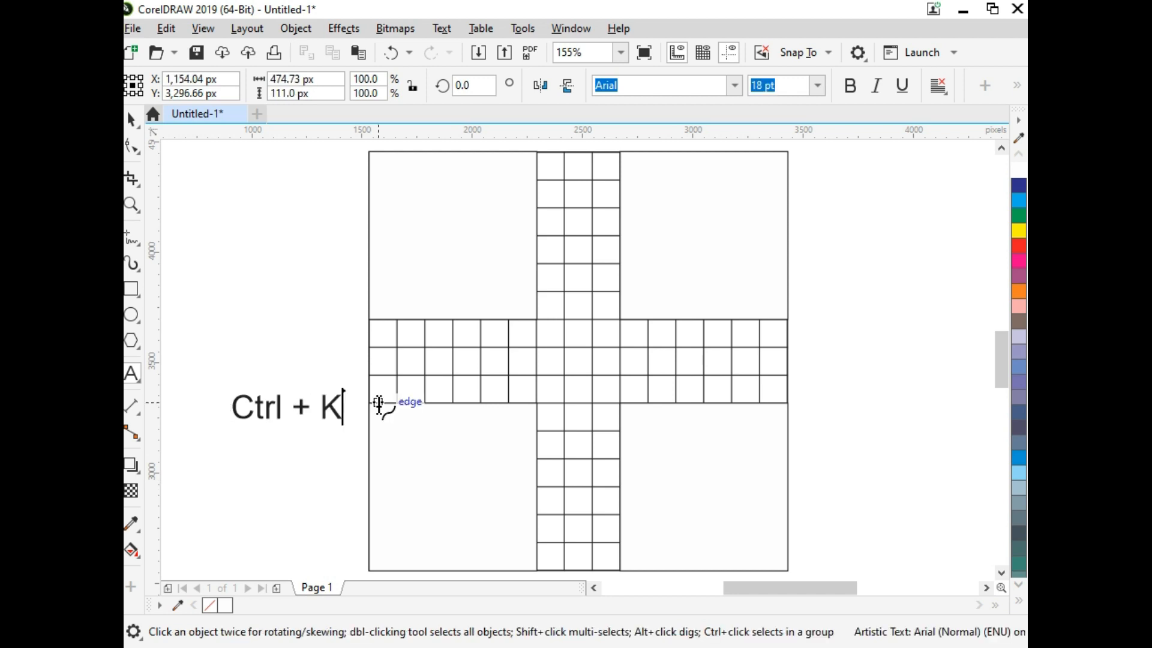
pyautogui.click(132, 124)
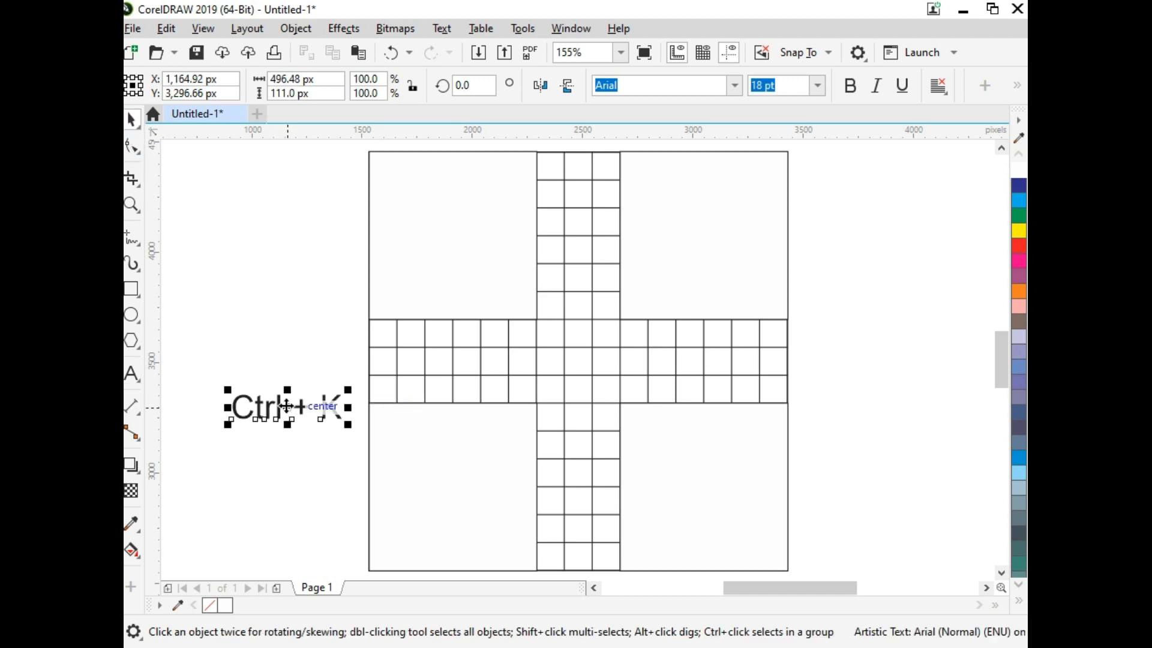
pyautogui.moveTo(289, 408); pyautogui.dragTo(233, 331)
# Step: Break the 15-by-15 table apart and ungroup its lines into separate objects
pyautogui.doubleClick(445, 351)
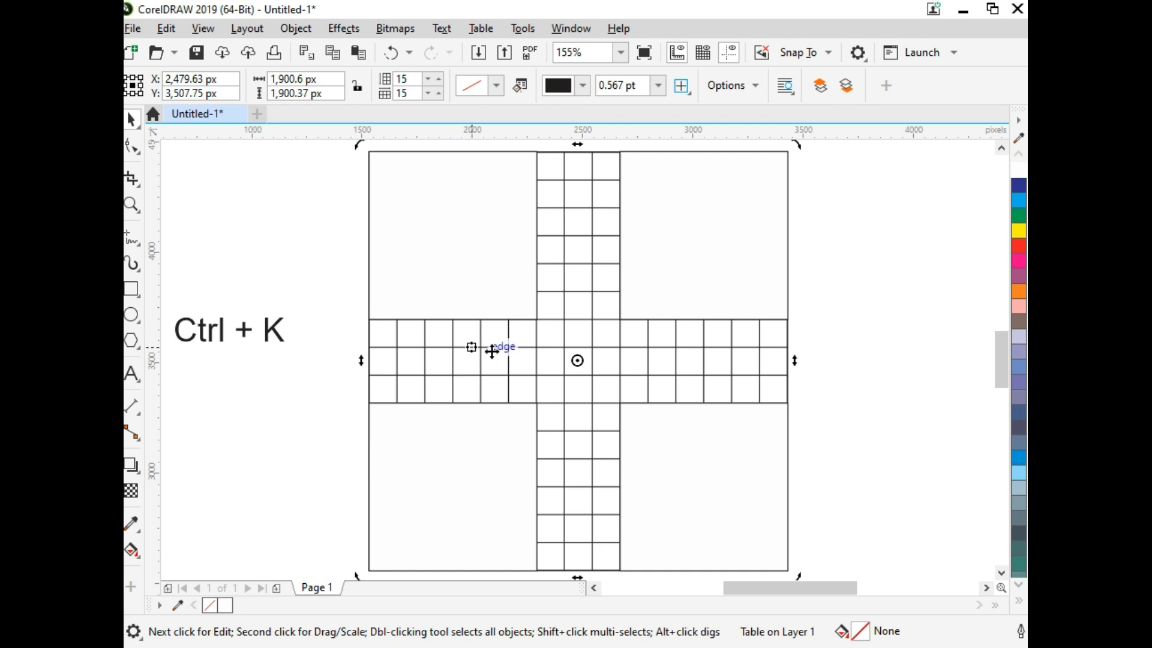
pyautogui.moveTo(524, 362); pyautogui.dragTo(454, 362)
pyautogui.hotkey('ctrl', 'z')
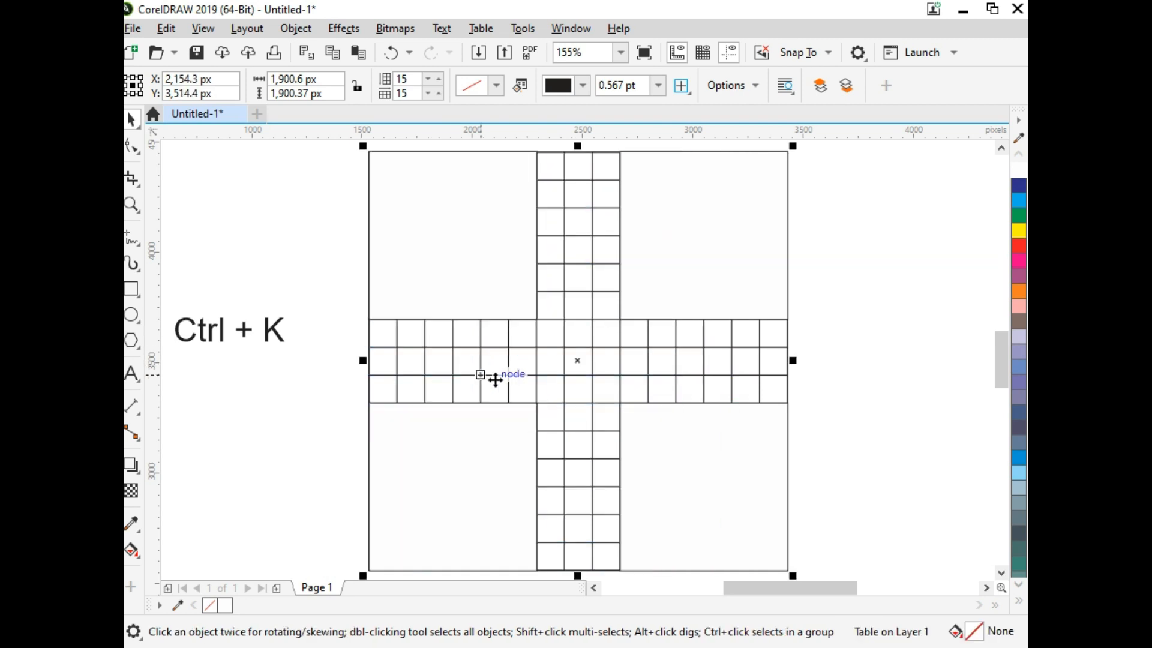
pyautogui.hotkey('ctrl', 'k')
pyautogui.moveTo(620, 347); pyautogui.dragTo(621, 355)
pyautogui.hotkey('ctrl', 'z')
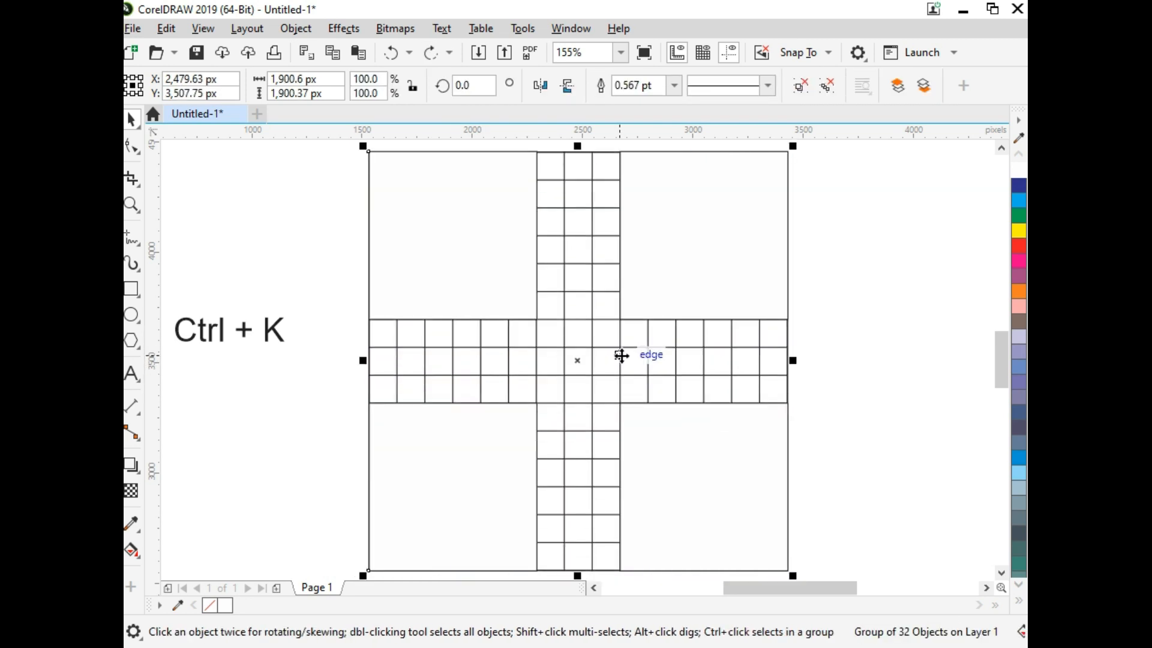
pyautogui.click(800, 85)
# Step: Try moving the grid's ungrouped outer frame sideways, and undo the move
pyautogui.click(637, 345)
pyautogui.moveTo(637, 346); pyautogui.dragTo(663, 346)
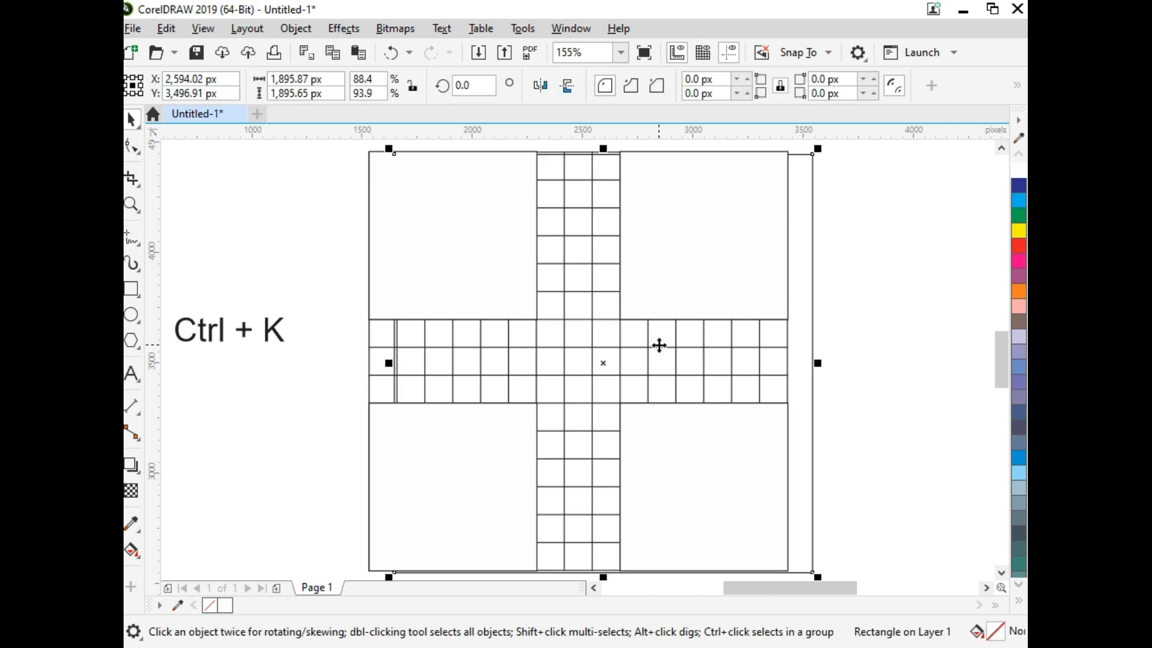
pyautogui.press('z')
pyautogui.moveTo(592, 342); pyautogui.dragTo(649, 368)
pyautogui.press('space')
pyautogui.hotkey('ctrl', 'z')
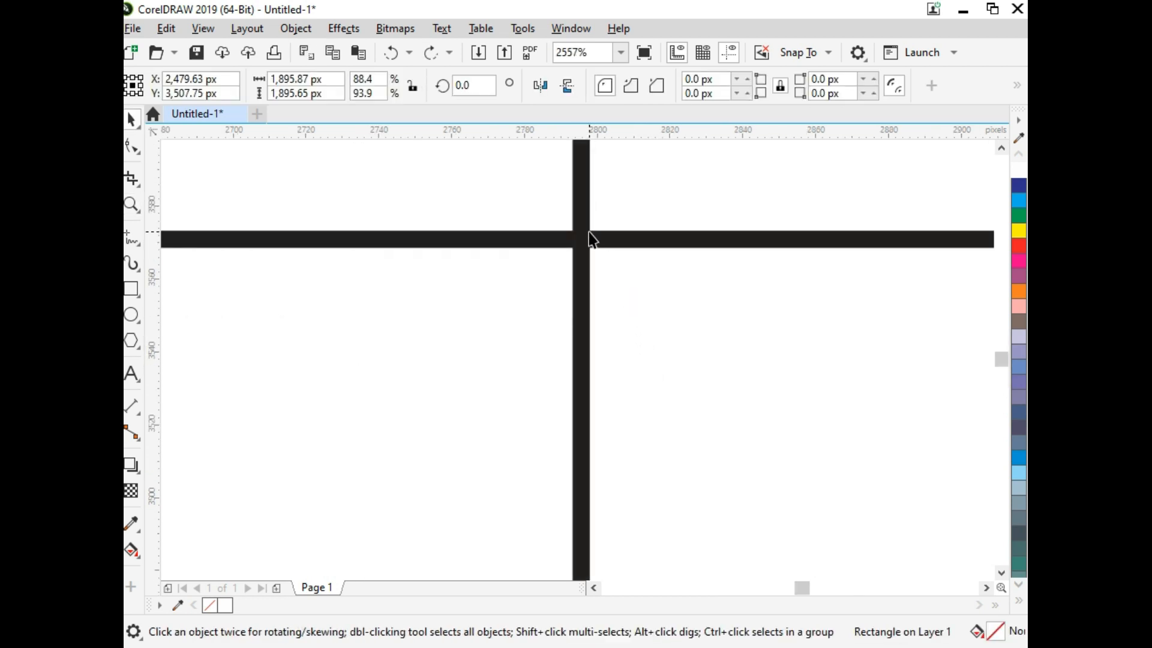
pyautogui.press('F4')
pyautogui.click(697, 395)
pyautogui.hotkey('ctrl', 'k')
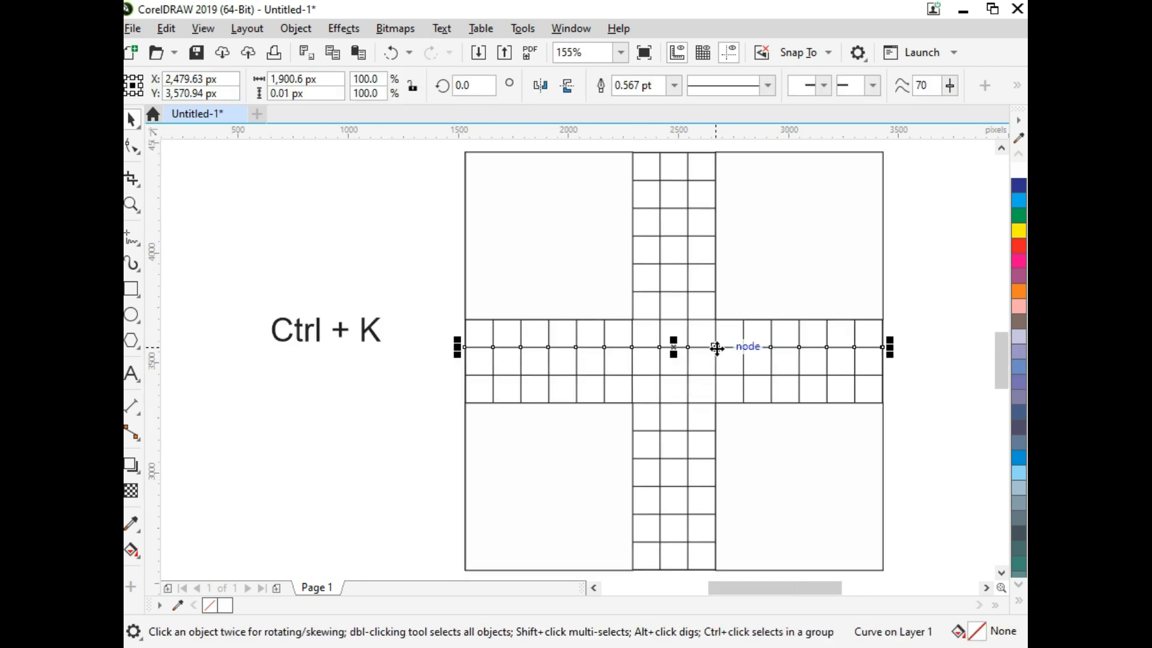
pyautogui.click(391, 327)
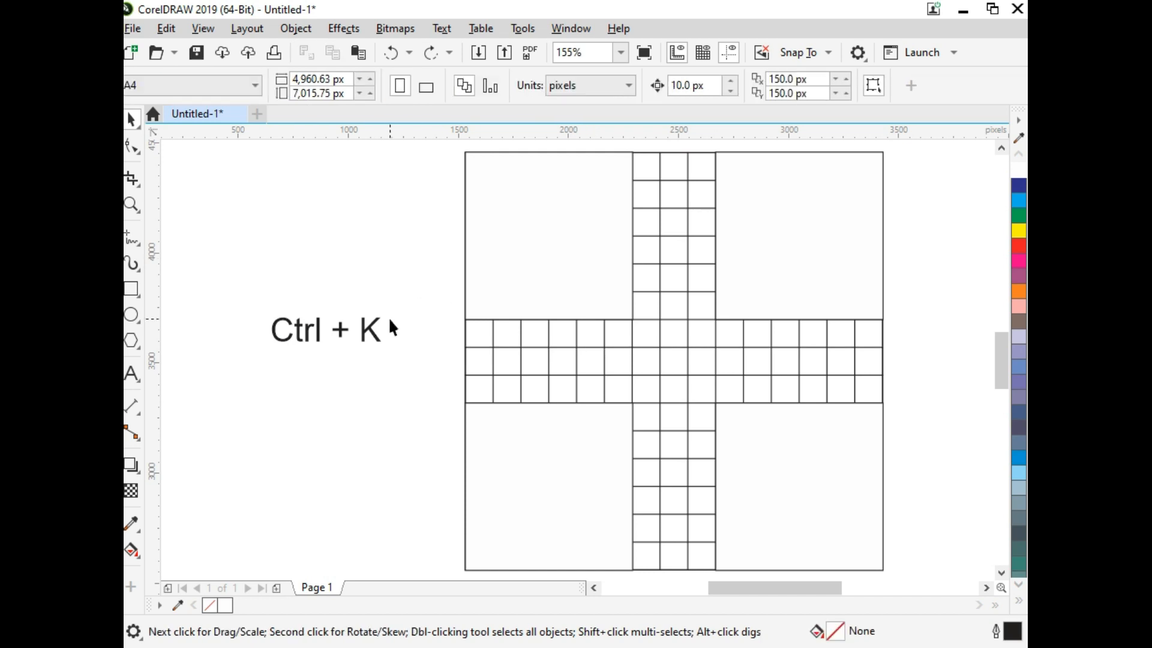
# Step: Fill the board's lower-right square with dark blue and its lower-left square with red
pyautogui.click(768, 495)
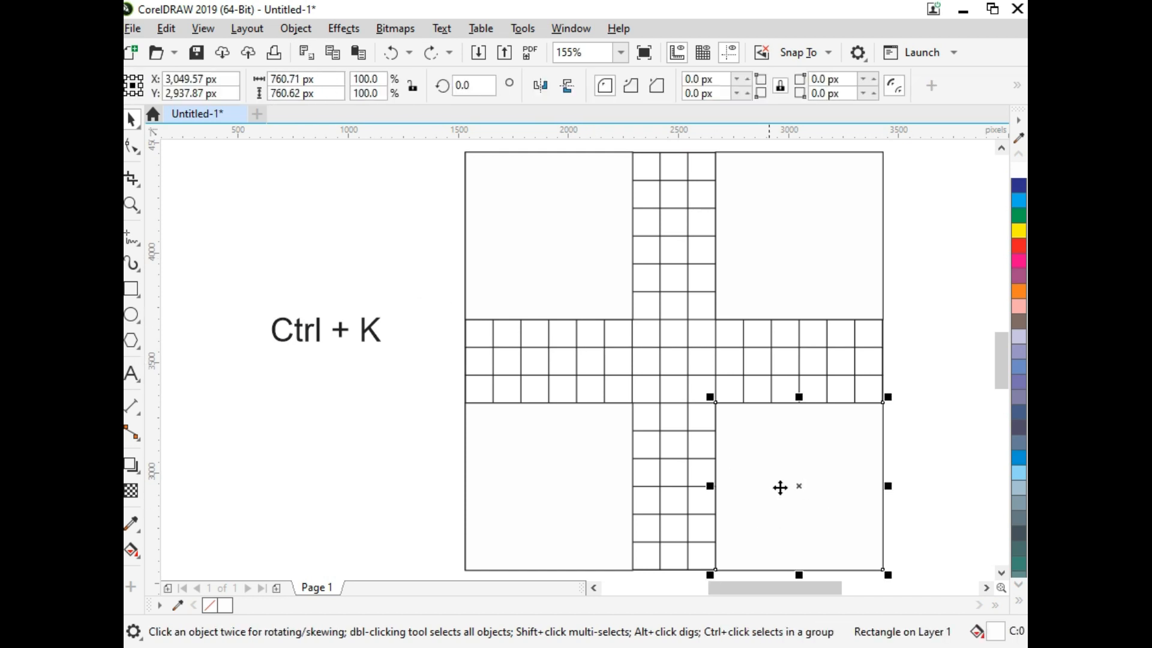
pyautogui.click(1019, 185)
pyautogui.click(585, 438)
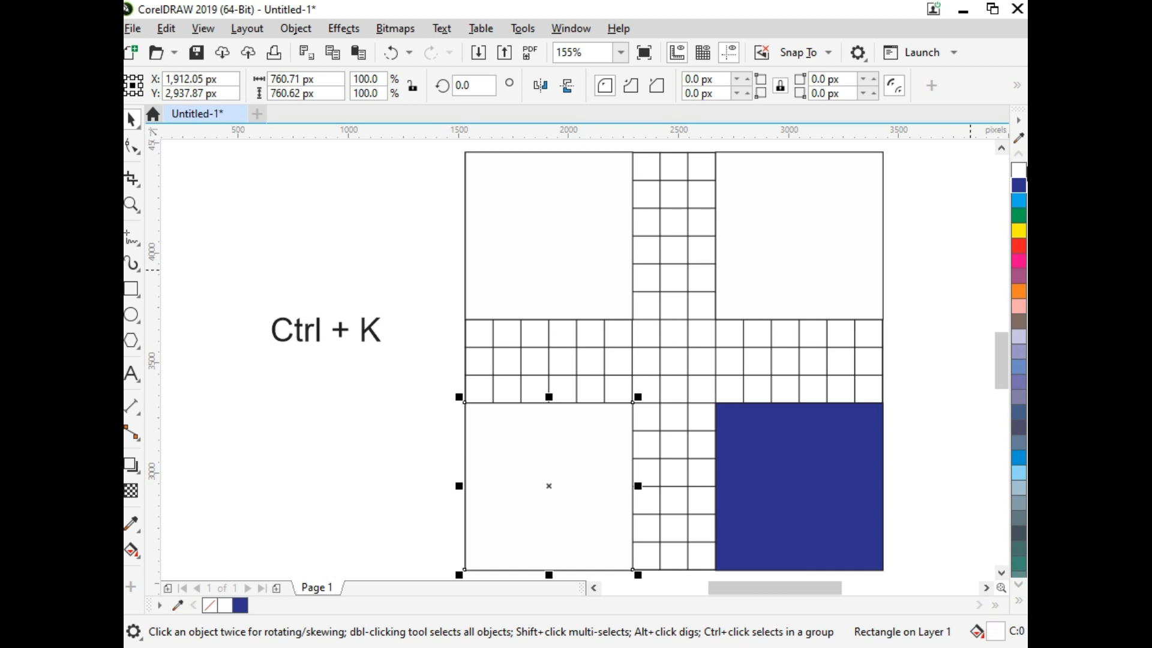
pyautogui.click(1019, 245)
# Step: Fill the board's upper-left square with green and its upper-right square with golden yellow
pyautogui.press('Tab')
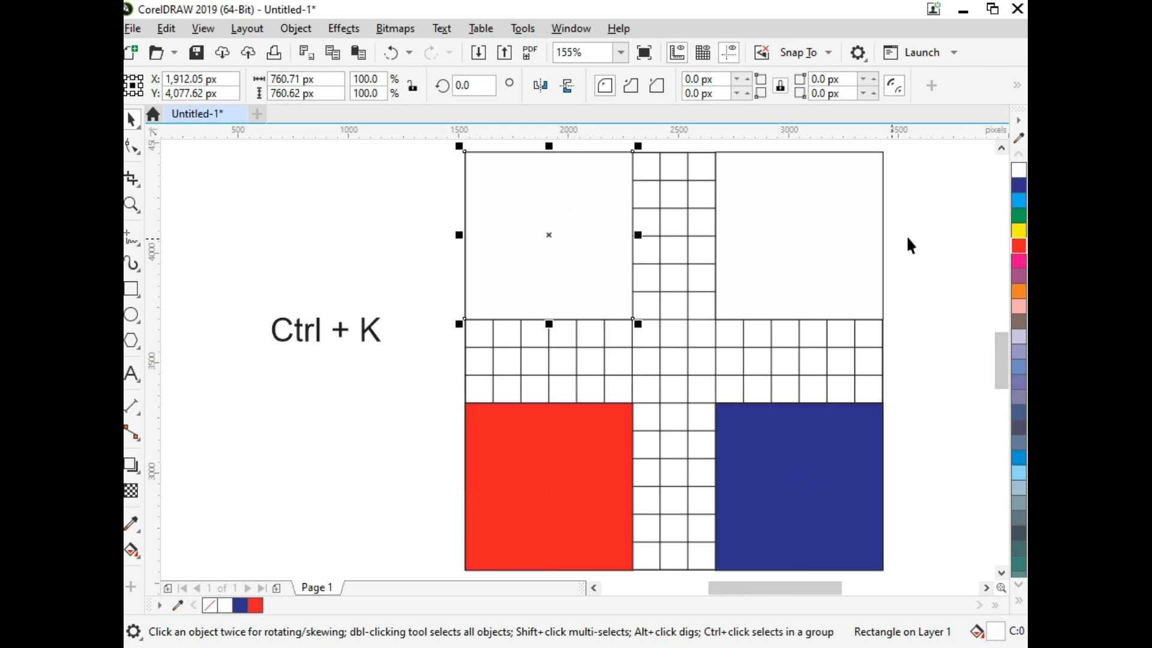
pyautogui.click(1018, 216)
pyautogui.click(824, 215)
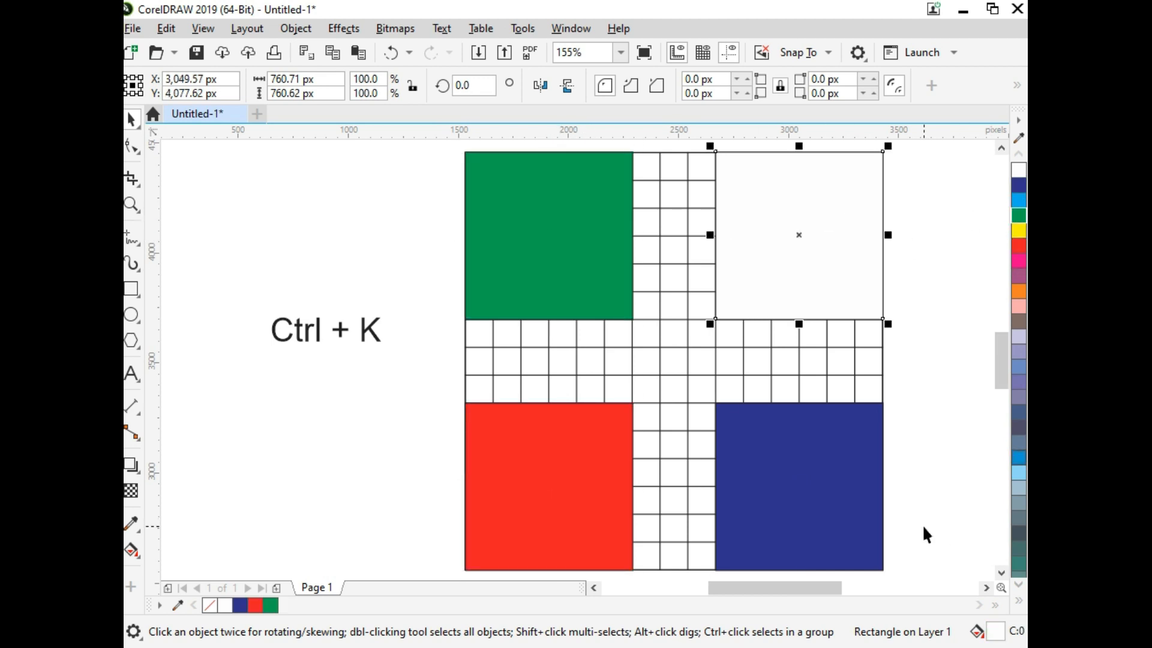
pyautogui.click(1019, 601)
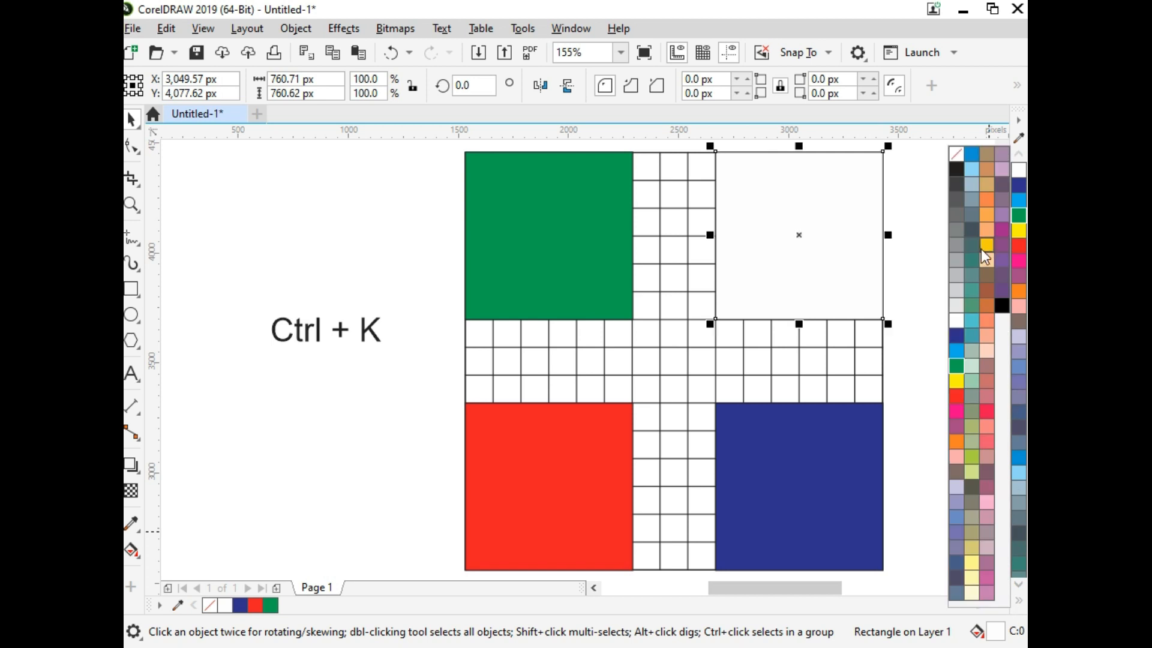
pyautogui.click(981, 251)
pyautogui.click(911, 329)
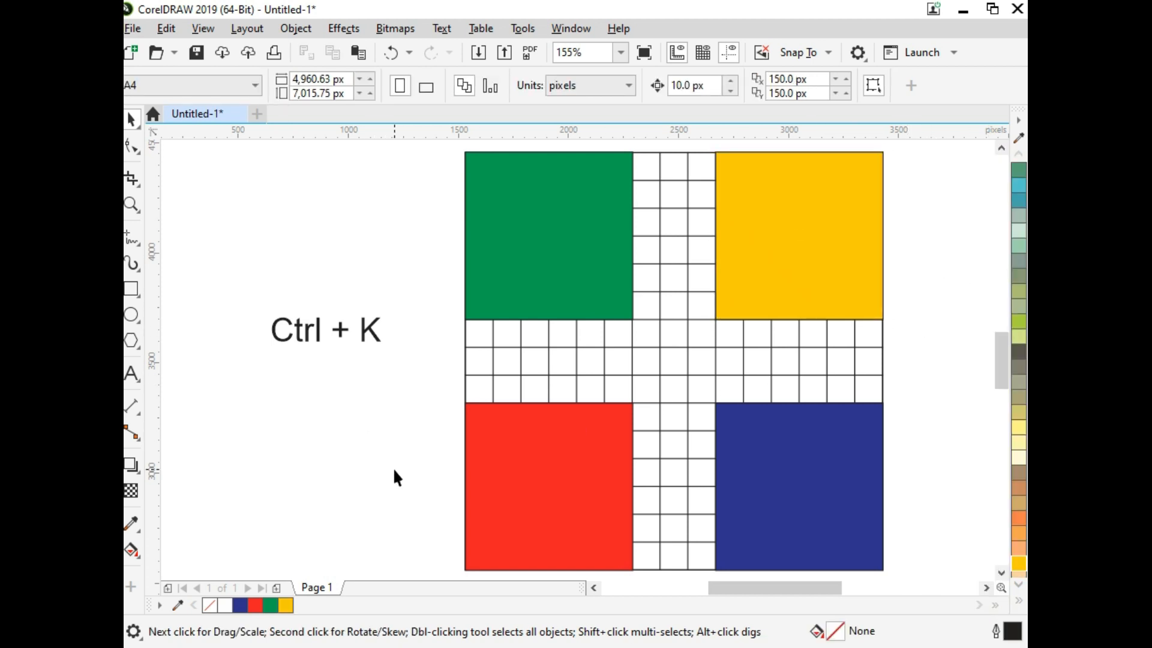
# Step: Draw a tall, narrow ellipse about 117 by 453 px beside the board and place its rotation centre at its lower end
pyautogui.click(131, 314)
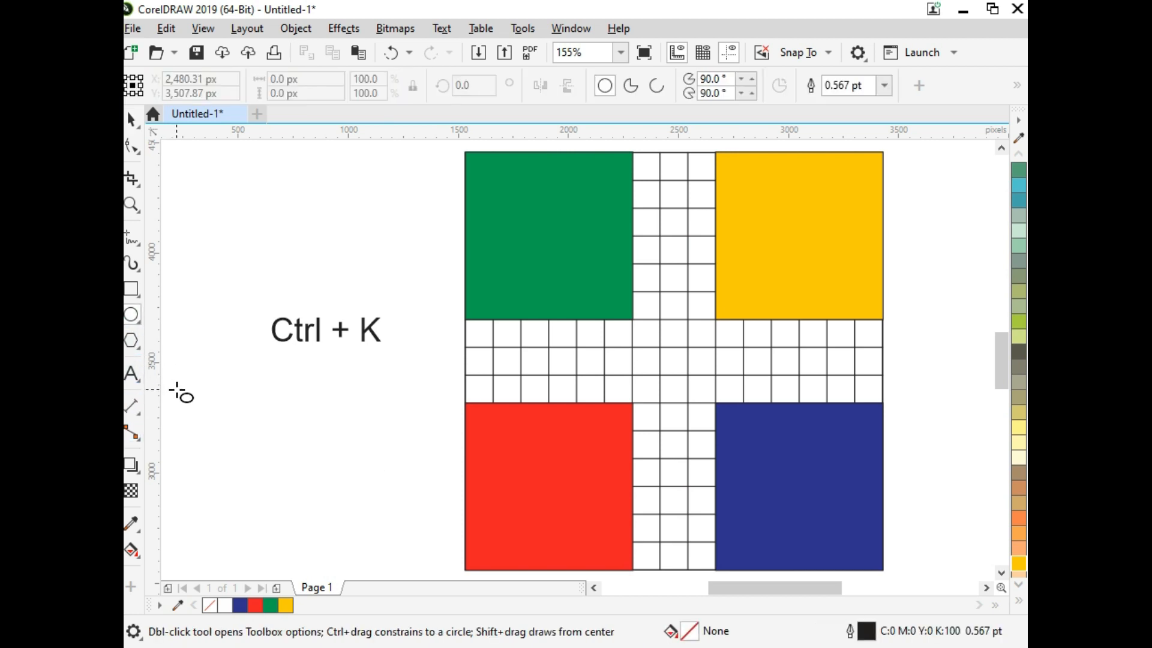
pyautogui.moveTo(220, 394); pyautogui.dragTo(251, 495)
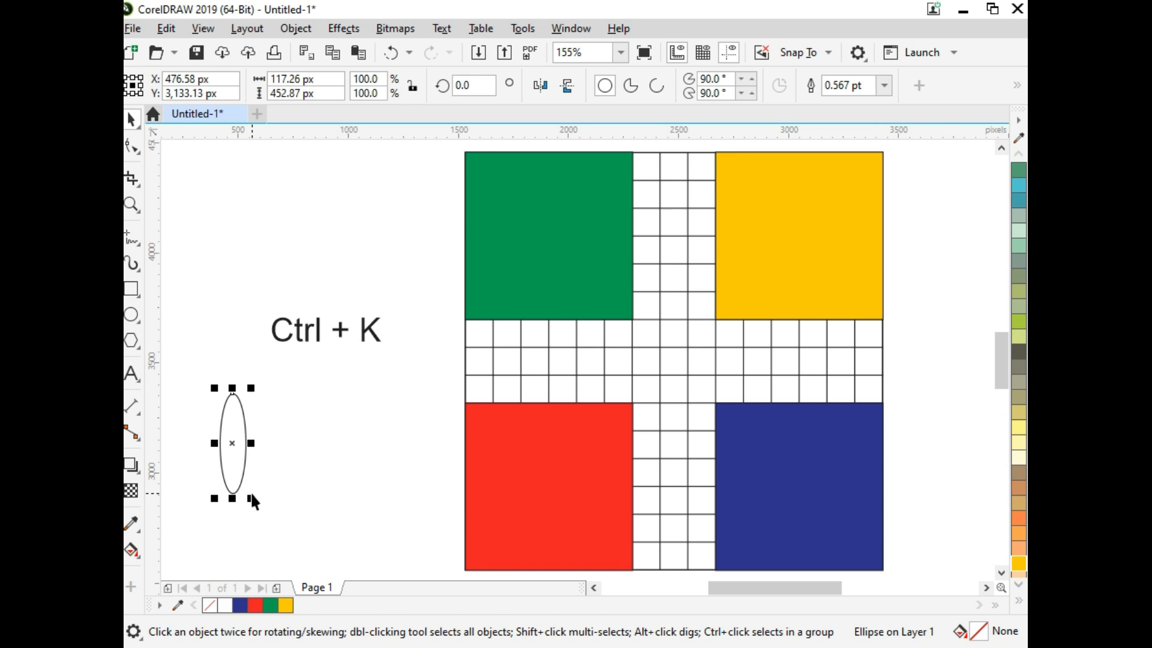
pyautogui.click(240, 432)
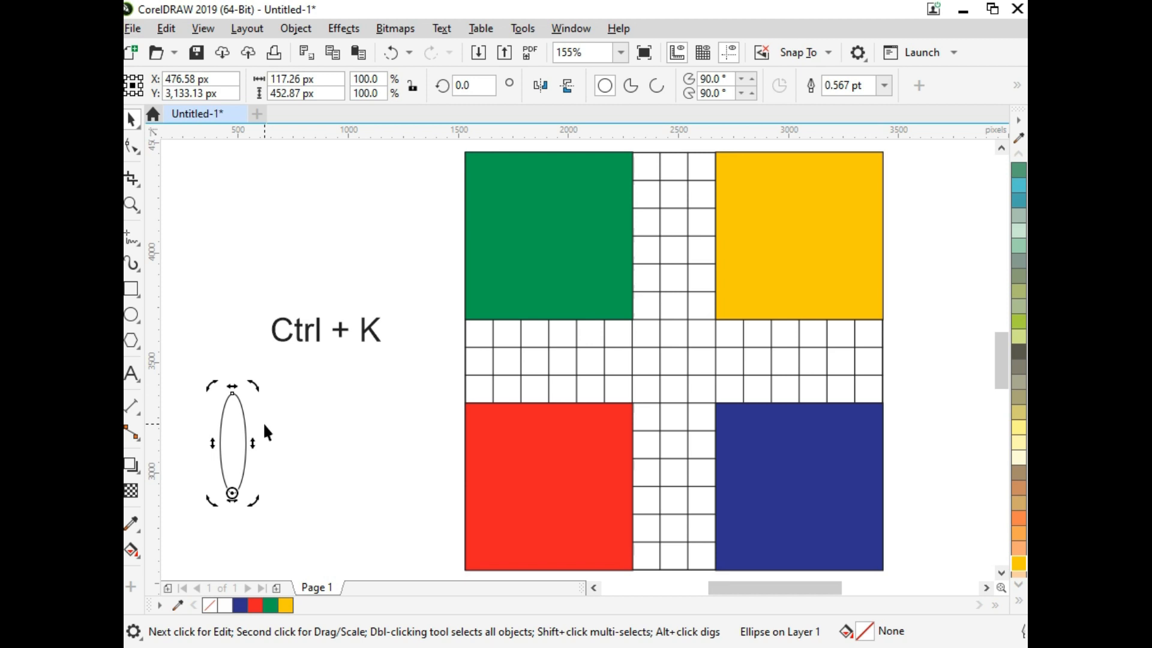
# Step: Copy the ellipse rotated about 23° clockwise around its lower end, and repeat the copy to complete a 16-petal flower
pyautogui.moveTo(254, 389); pyautogui.dragTo(289, 404)
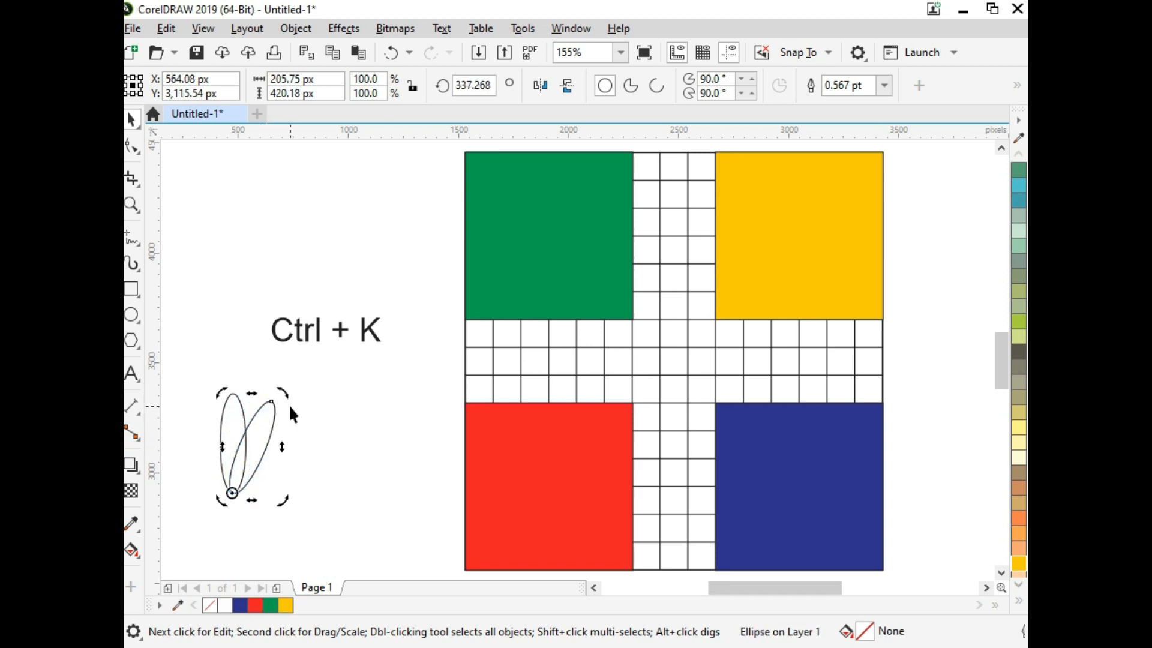
pyautogui.hotkey('ctrl', 'r')
pyautogui.hotkey('ctrl', 'r')
pyautogui.hotkey('ctrl', 'r')
pyautogui.hotkey('ctrl', 'r')
pyautogui.hotkey('ctrl', 'r')
pyautogui.hotkey('ctrl', 'r')
pyautogui.hotkey('ctrl', 'r')
pyautogui.hotkey('ctrl', 'r')
pyautogui.hotkey('ctrl', 'r')
pyautogui.hotkey('ctrl', 'r')
pyautogui.hotkey('ctrl', 'r')
pyautogui.hotkey('ctrl', 'r')
pyautogui.hotkey('ctrl', 'r')
pyautogui.hotkey('ctrl', 'r')
pyautogui.hotkey('ctrl', 'r')
pyautogui.hotkey('ctrl', 'r')
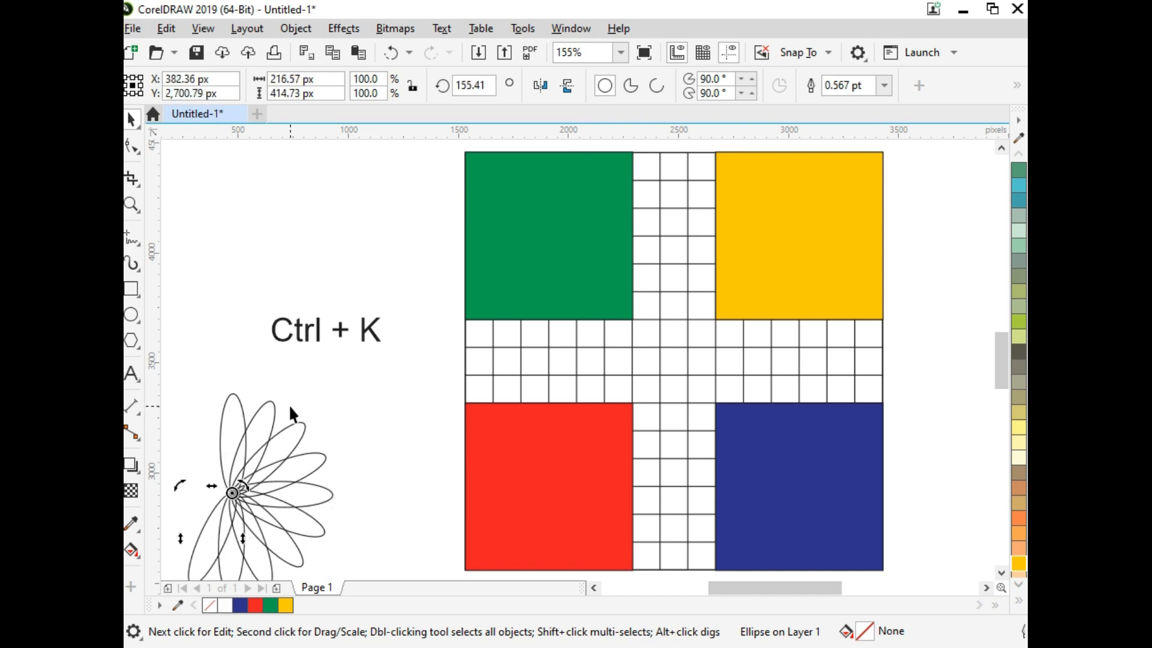
pyautogui.click(323, 409)
# Step: Combine all 16 flower ellipses into a single curve and fill it white
pyautogui.scroll(-2, 324, 409)
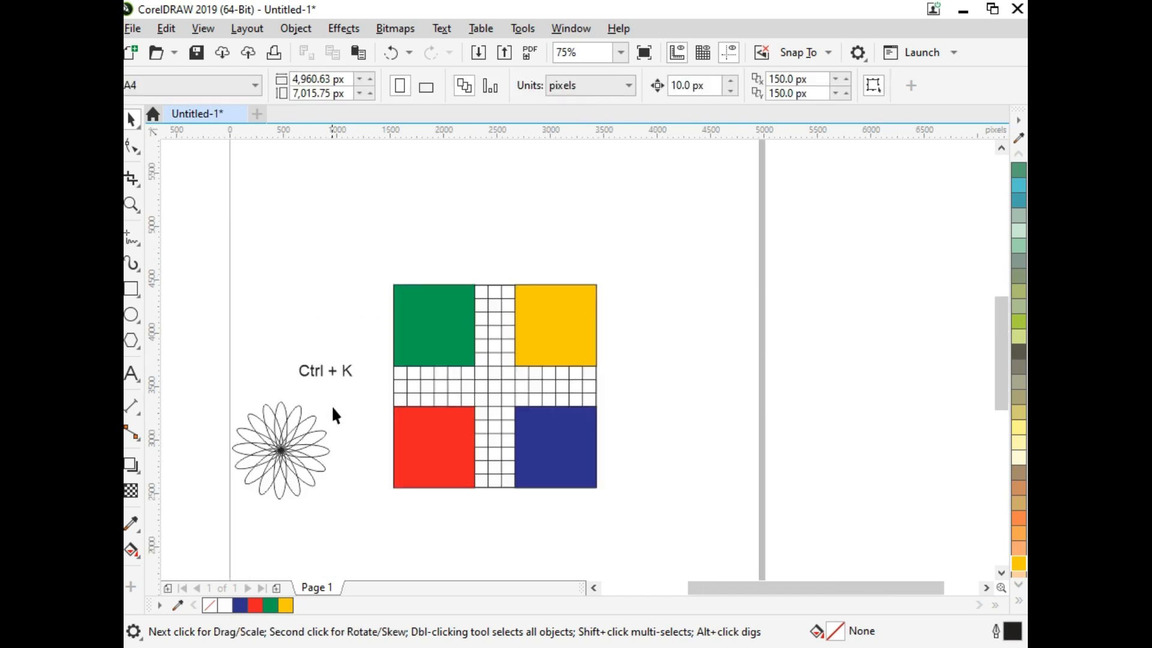
pyautogui.moveTo(224, 397); pyautogui.dragTo(223, 396)
pyautogui.press('F2')
pyautogui.moveTo(212, 355); pyautogui.dragTo(407, 529)
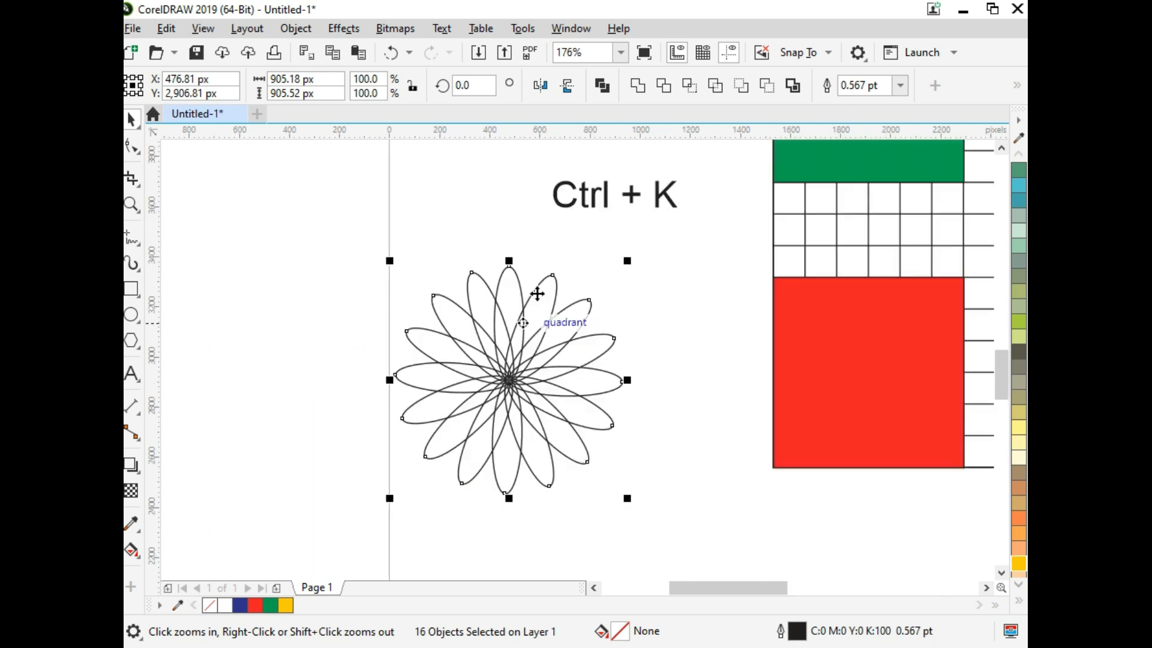
pyautogui.click(602, 86)
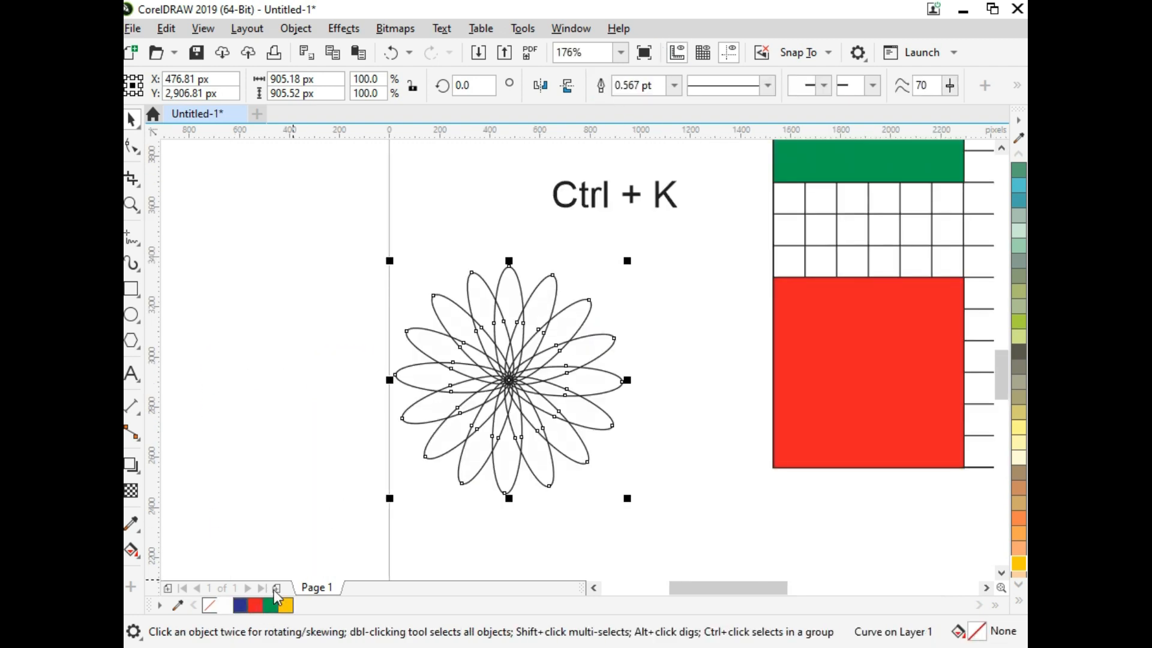
pyautogui.click(224, 604)
# Step: Centre the white flower horizontally and vertically on the red square
pyautogui.press('F4')
pyautogui.keyDown('shift'); pyautogui.click(629, 458); pyautogui.keyUp('shift')
pyautogui.press('c')
pyautogui.press('e')
pyautogui.click(502, 401)
pyautogui.click(651, 395)
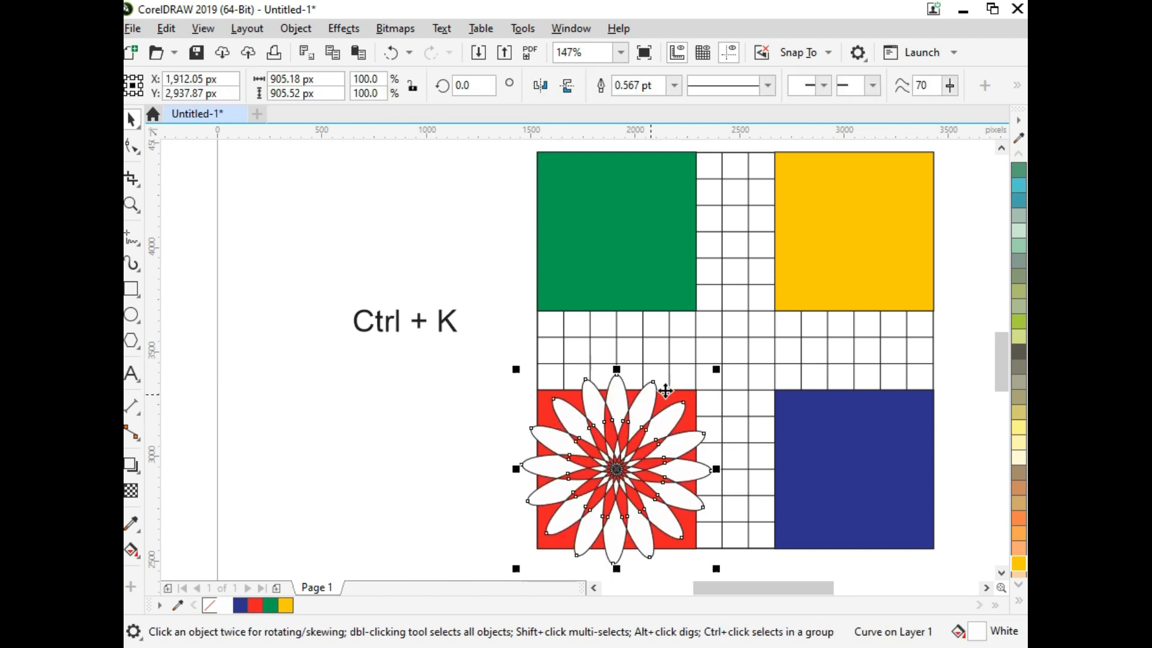
# Step: Scale the white flower down around its centre to about 508 px within the red square and remove its outline
pyautogui.moveTo(717, 368); pyautogui.dragTo(724, 401)
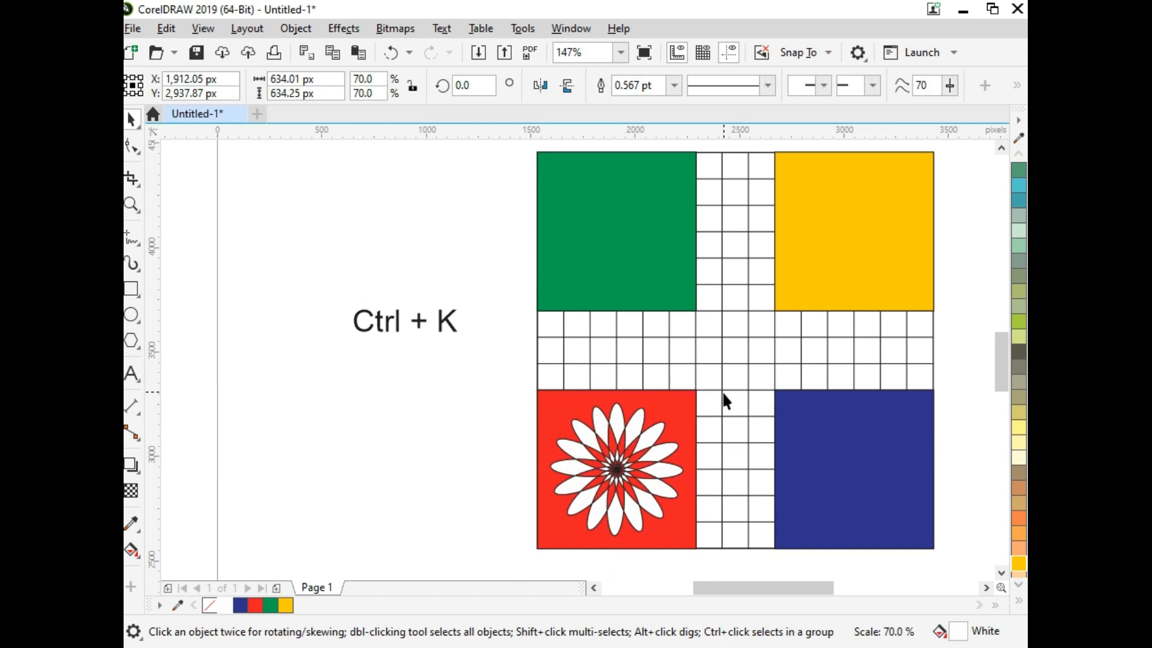
pyautogui.rightClick(210, 605)
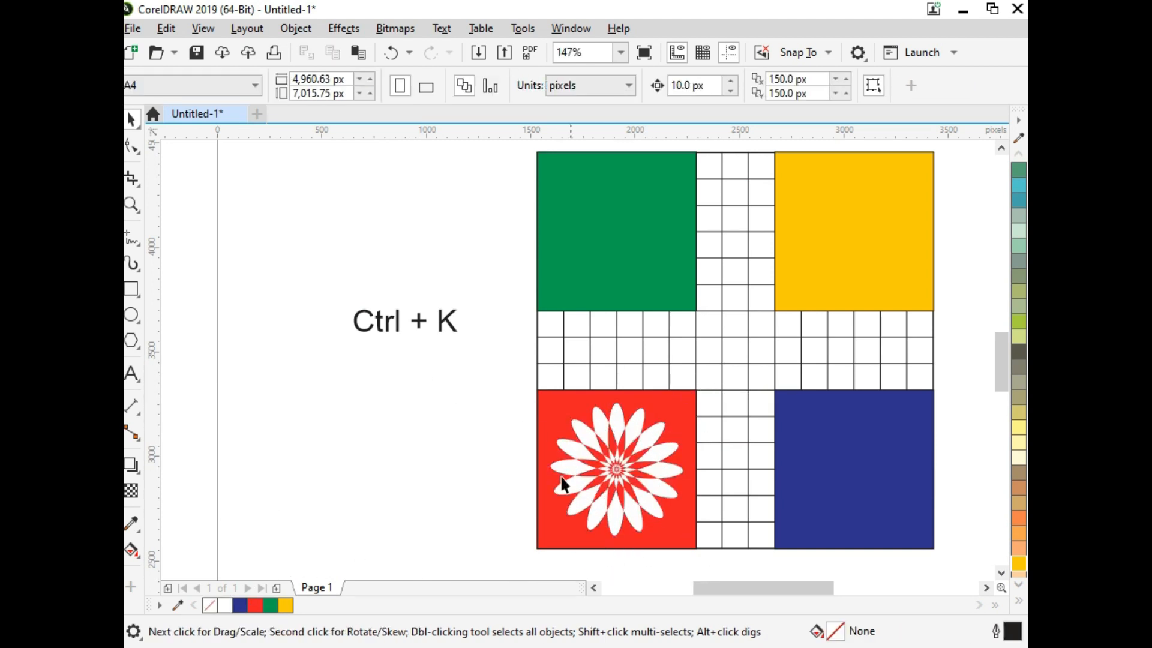
pyautogui.scroll(1, 559, 440)
pyautogui.moveTo(624, 411); pyautogui.dragTo(639, 424)
pyautogui.press('Escape')
# Step: Add a smaller concentric copy of the red square, about 702 px wide, with a white outline and no fill
pyautogui.press('F2')
pyautogui.moveTo(465, 367); pyautogui.dragTo(655, 585)
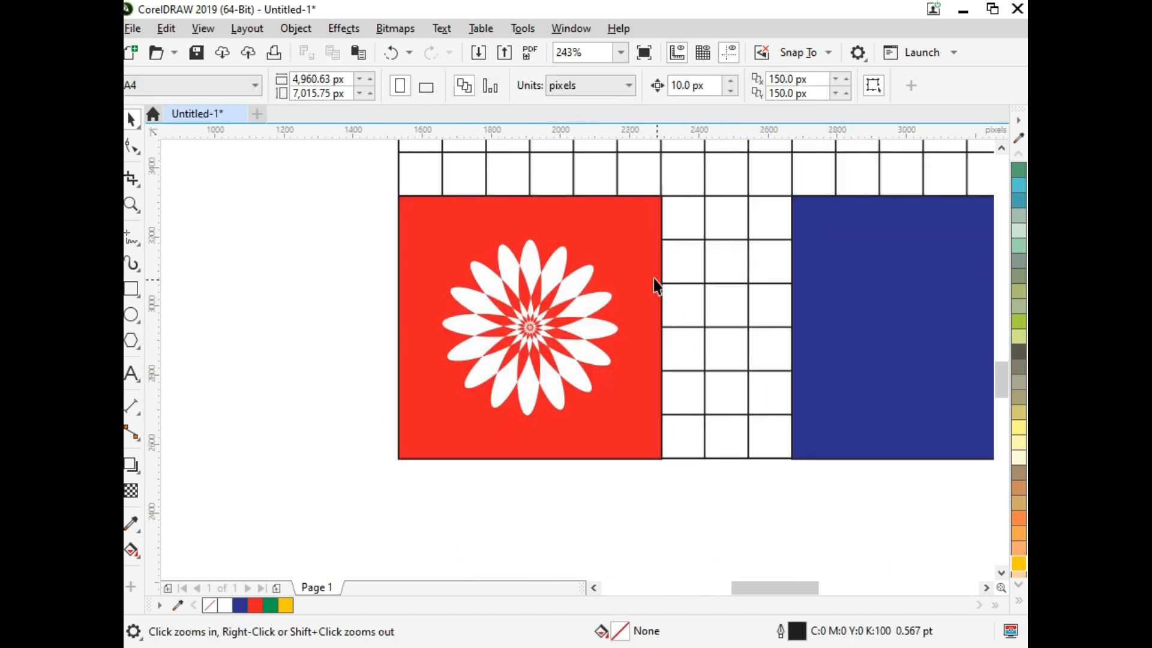
pyautogui.click(658, 213)
pyautogui.moveTo(661, 193); pyautogui.dragTo(682, 206)
pyautogui.rightClick(226, 605)
pyautogui.click(210, 605)
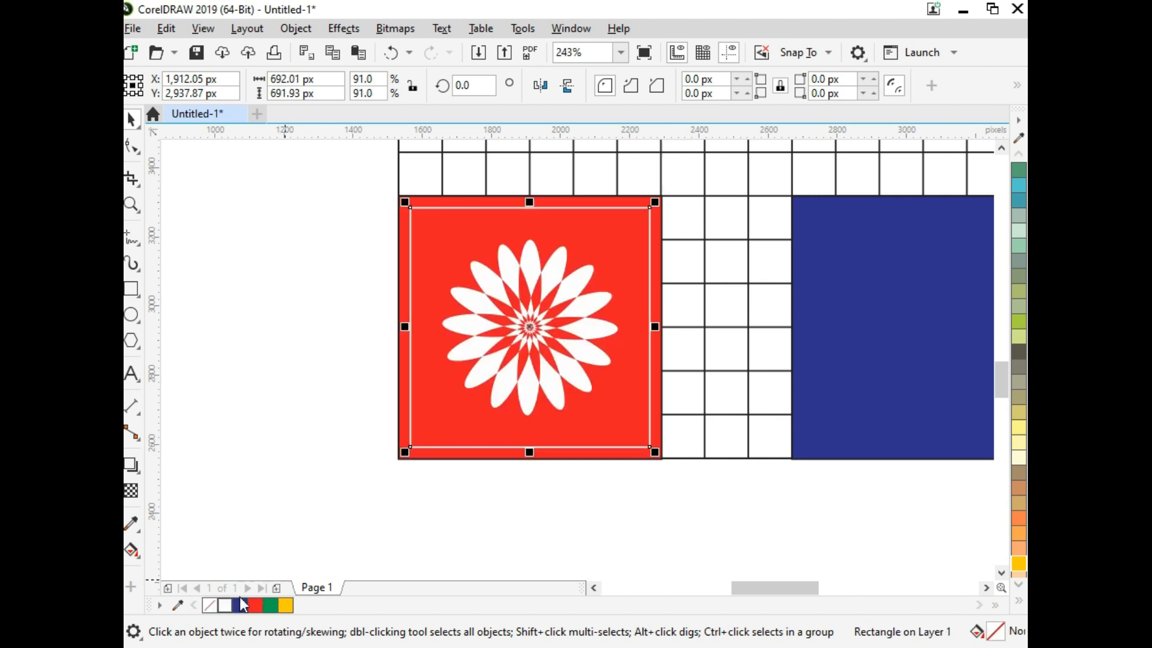
pyautogui.press('F2')
pyautogui.moveTo(378, 180); pyautogui.dragTo(762, 524)
pyautogui.moveTo(683, 489); pyautogui.dragTo(689, 501)
pyautogui.click(310, 346)
# Step: Draw a circle in the red square's upper-right area and set its size to 75 by 75 px
pyautogui.click(132, 317)
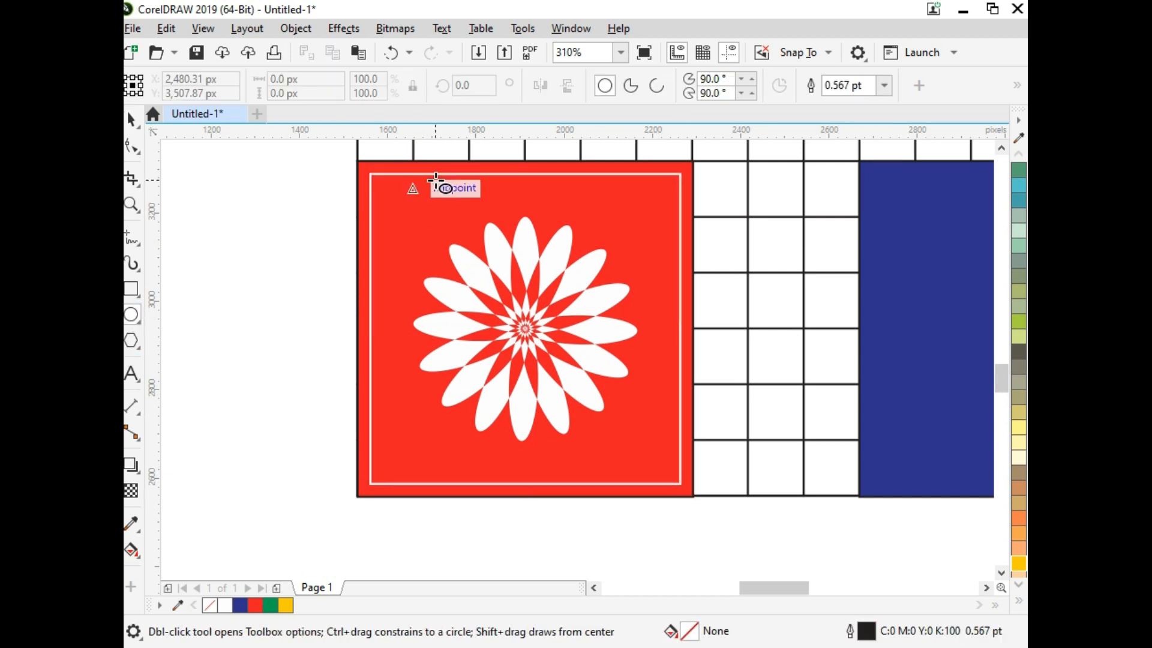
pyautogui.press('F2')
pyautogui.moveTo(375, 175); pyautogui.dragTo(770, 333)
pyautogui.moveTo(717, 210); pyautogui.dragTo(749, 242)
pyautogui.moveTo(324, 79); pyautogui.dragTo(218, 77)
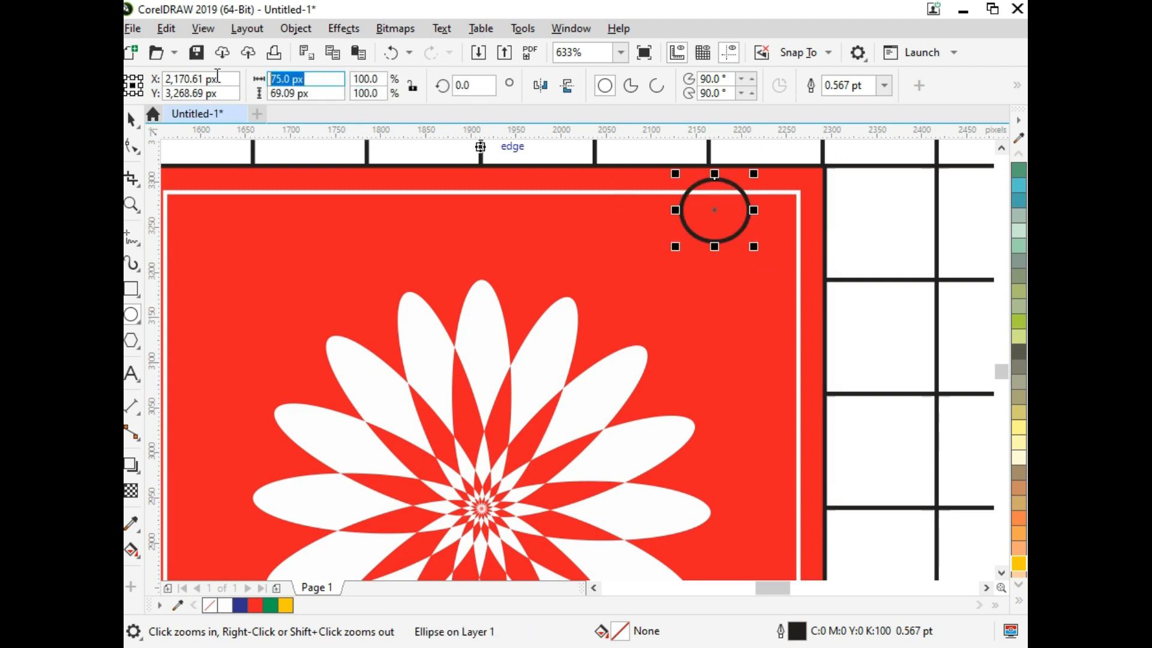
pyautogui.write('75')
pyautogui.press('Tab')
pyautogui.write('75')
pyautogui.press('Return')
# Step: Move the circle inside the upper-right corner of the white frame, fill it white and remove its outline
pyautogui.click(131, 119)
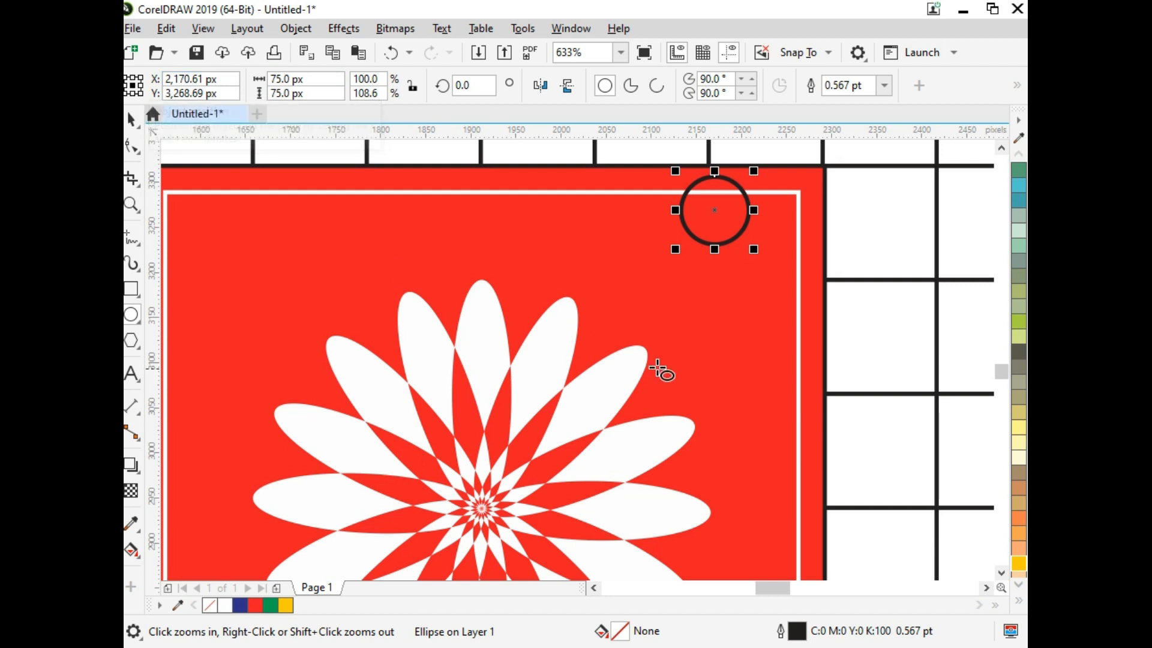
pyautogui.moveTo(717, 210); pyautogui.dragTo(745, 244)
pyautogui.click(224, 609)
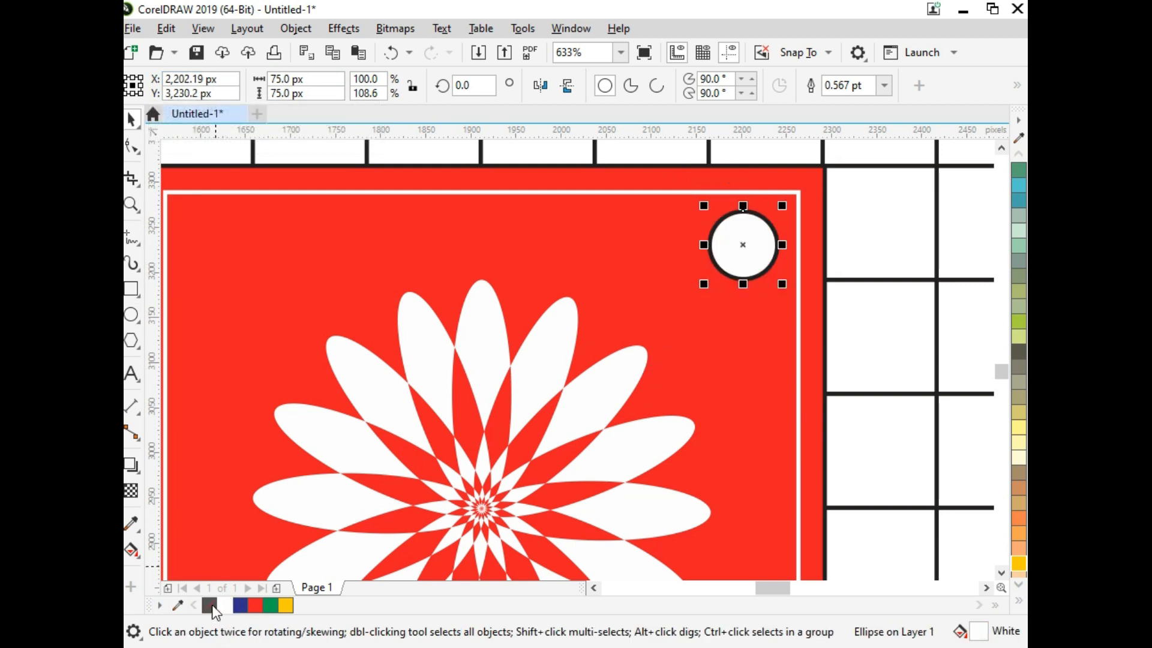
pyautogui.rightClick(209, 605)
# Step: Copy the white circle into the other three corners of the white frame
pyautogui.scroll(-5, 405, 477)
pyautogui.press('F2')
pyautogui.moveTo(598, 348); pyautogui.dragTo(329, 534)
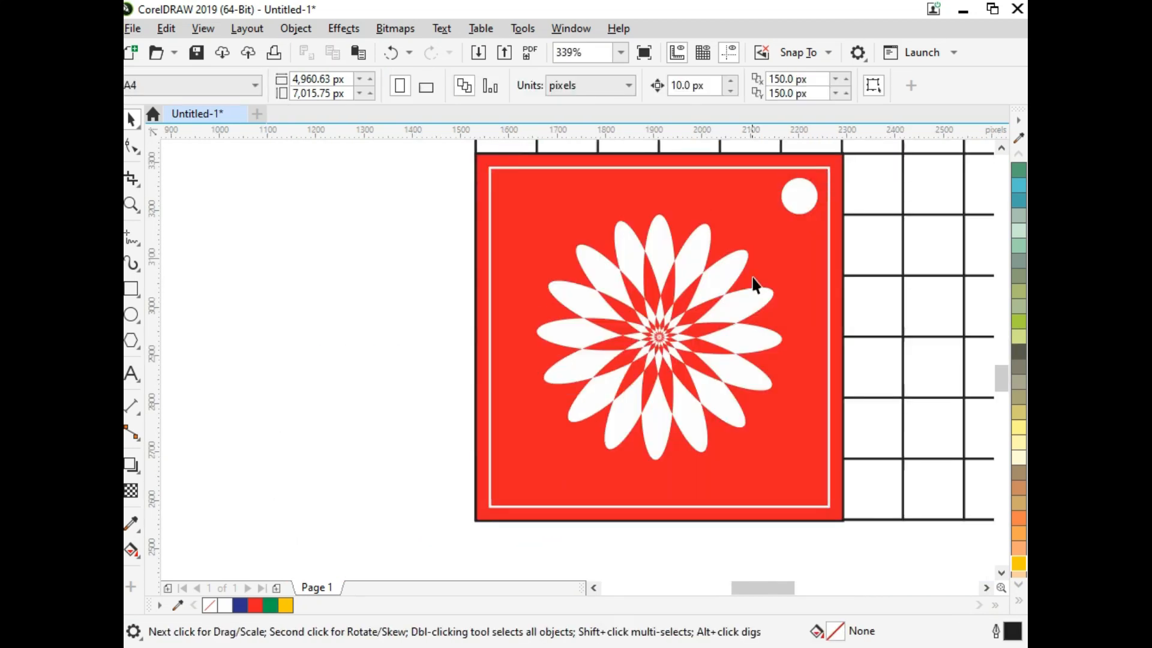
pyautogui.moveTo(788, 212); pyautogui.dragTo(581, 204)
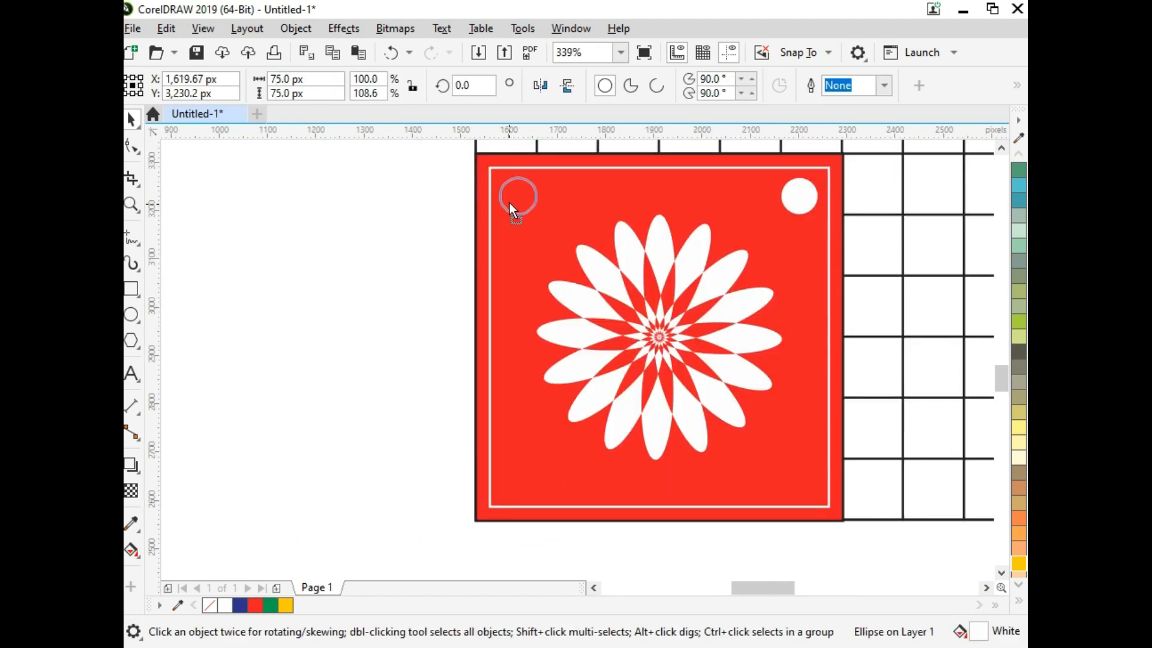
pyautogui.keyDown('shift'); pyautogui.click(810, 204); pyautogui.keyUp('shift')
pyautogui.moveTo(811, 204); pyautogui.dragTo(781, 517)
# Step: Shrink all four corner circles around their centres to 47.8 px, repeating the lower-right circle's scaling on the others
pyautogui.click(799, 477)
pyautogui.click(516, 475)
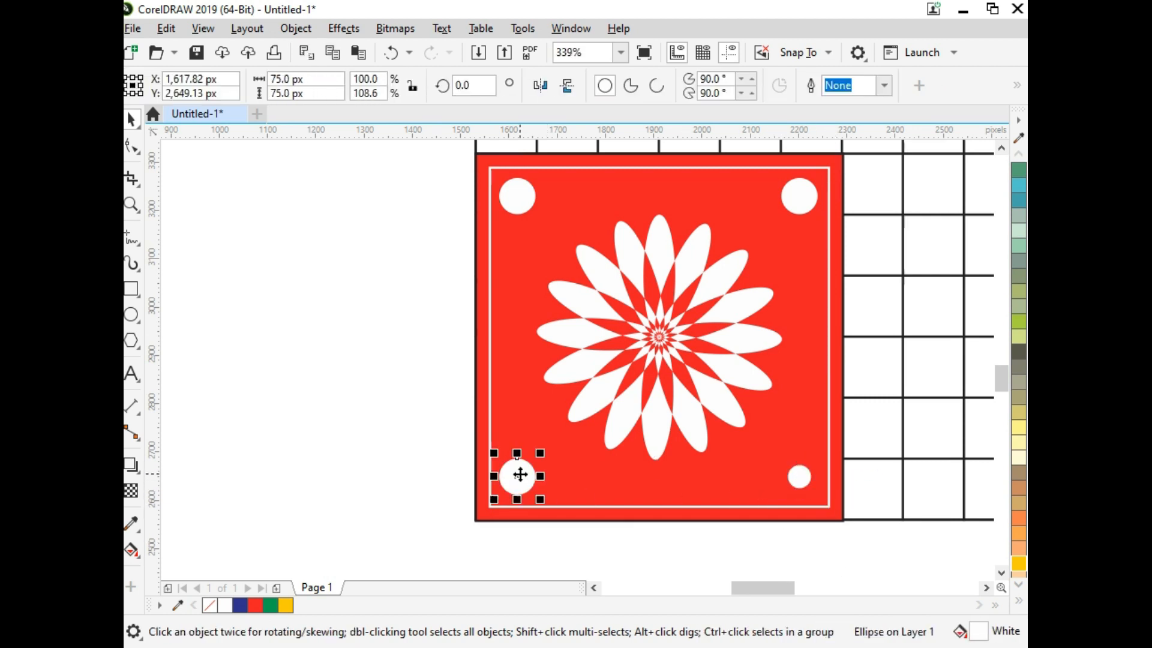
pyautogui.hotkey('ctrl', 'r')
pyautogui.click(522, 204)
pyautogui.hotkey('ctrl', 'r')
pyautogui.click(807, 200)
pyautogui.hotkey('ctrl', 'r')
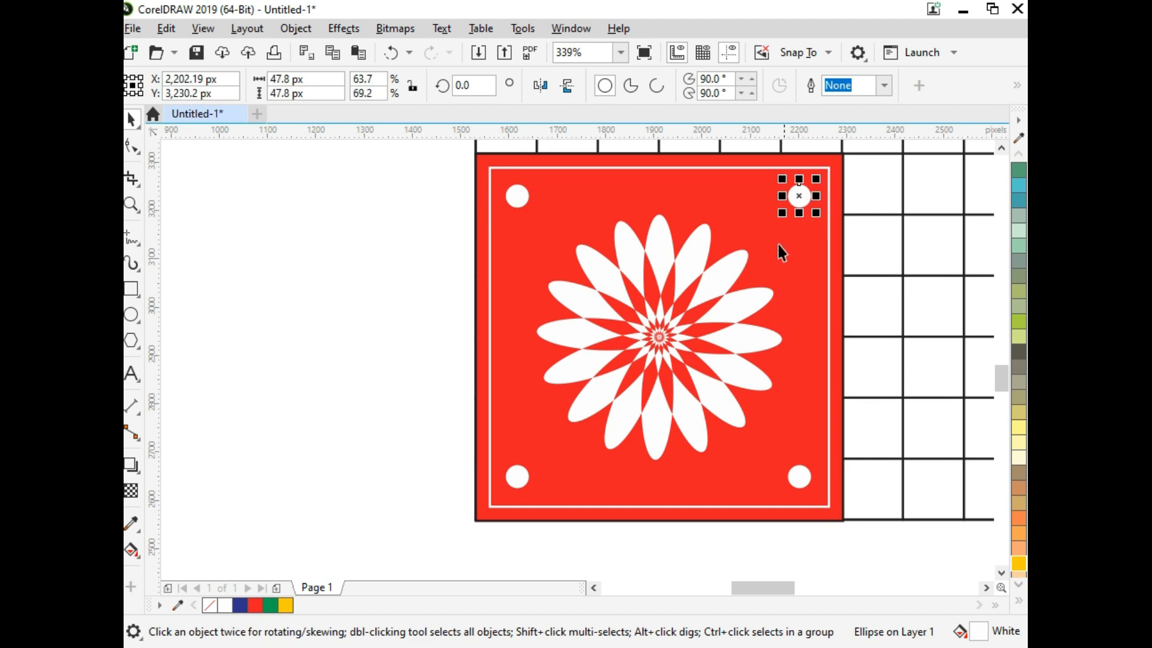
# Step: Nudge the two upper circles up by 20 px and the two lower circles down by 20 px
pyautogui.click(520, 198)
pyautogui.keyDown('shift'); pyautogui.click(807, 195); pyautogui.keyUp('shift')
pyautogui.press('Up')
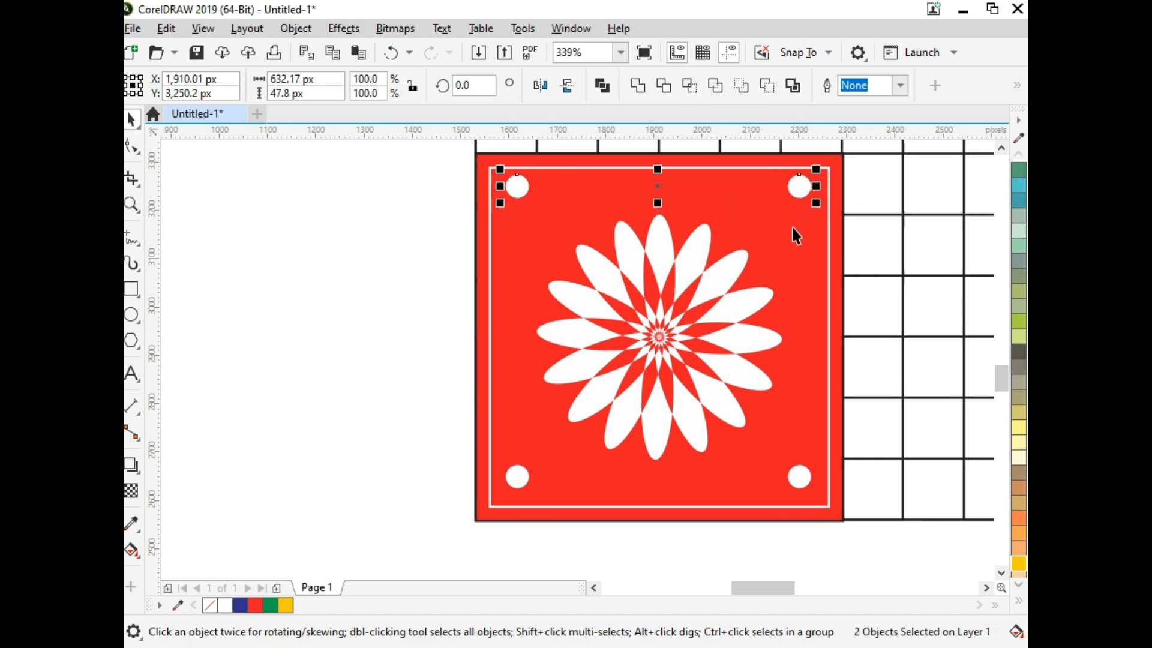
pyautogui.click(517, 480)
pyautogui.keyDown('shift'); pyautogui.click(805, 476); pyautogui.keyUp('shift')
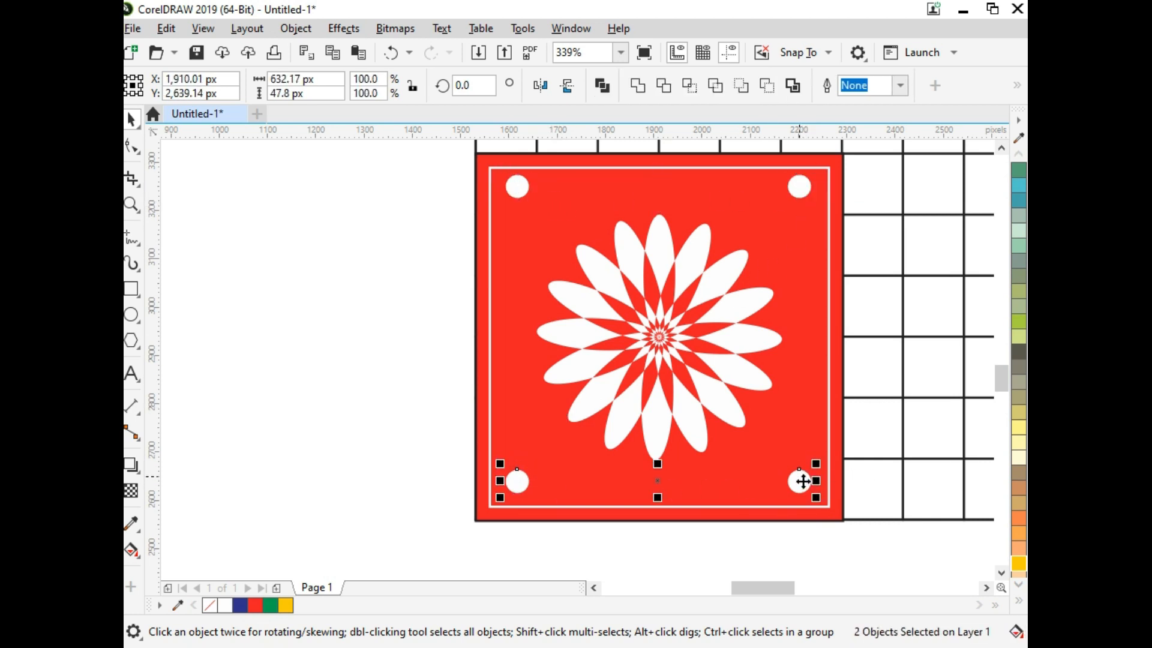
pyautogui.press('Down')
pyautogui.press('Escape')
# Step: Nudge the two left circles 10 px to the left and the two right circles 10 px to the right
pyautogui.click(517, 486)
pyautogui.keyDown('shift'); pyautogui.click(516, 182); pyautogui.keyUp('shift')
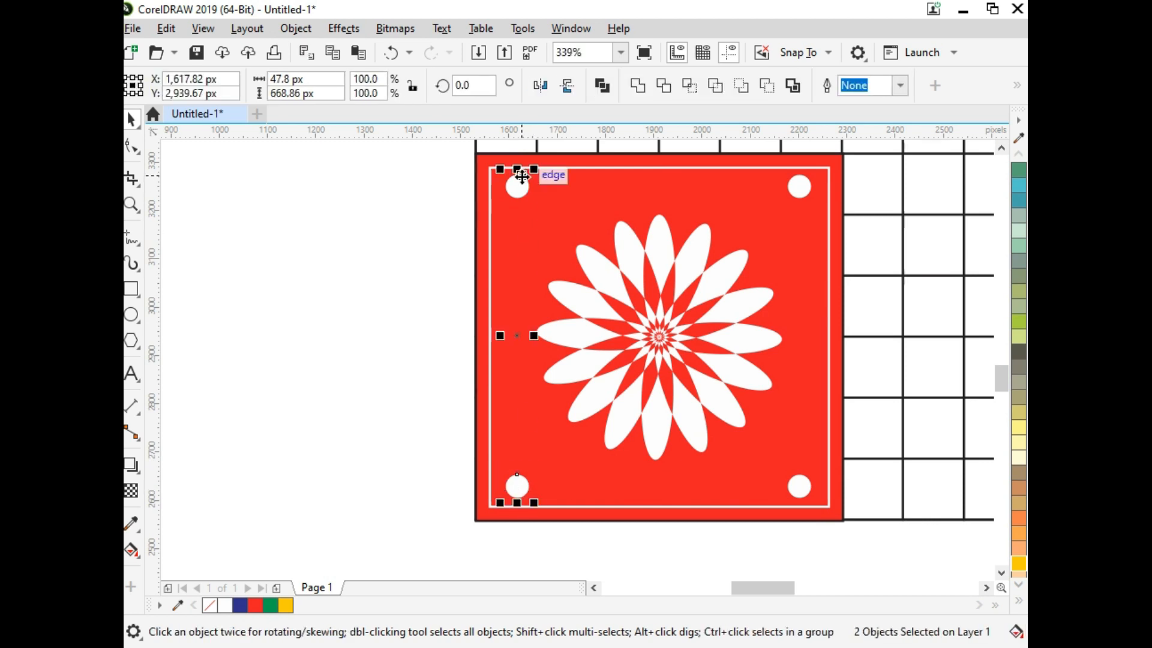
pyautogui.press('Left')
pyautogui.click(793, 488)
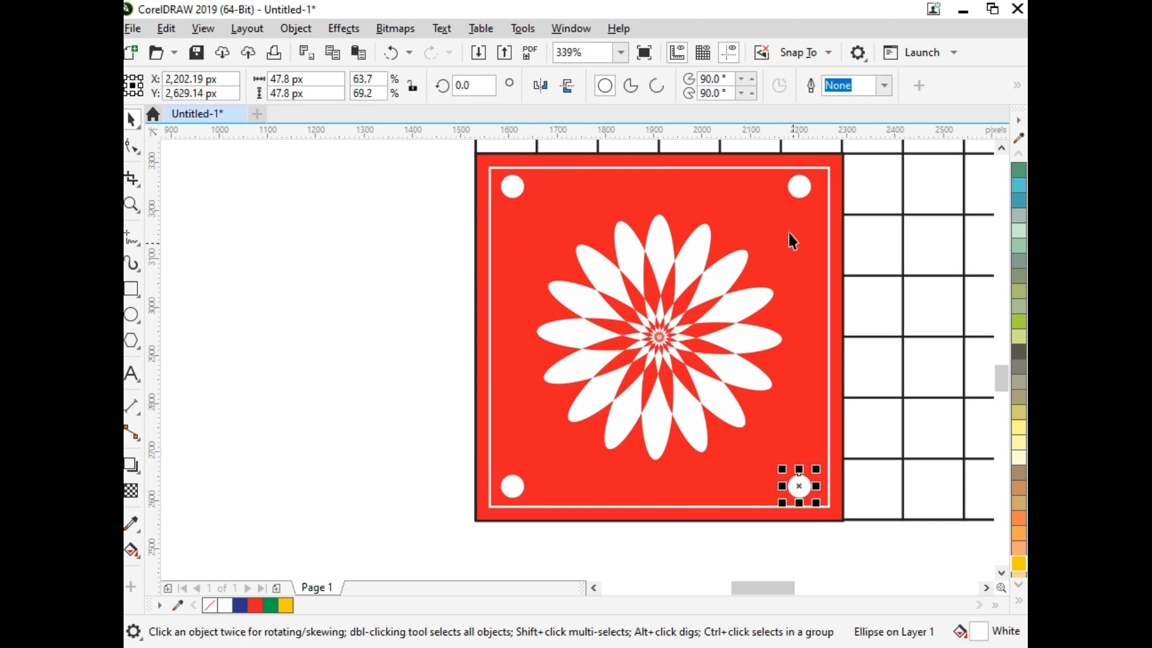
pyautogui.keyDown('shift'); pyautogui.click(806, 189); pyautogui.keyUp('shift')
pyautogui.press('Right')
# Step: Group the four corner circles and centre the group on the white frame
pyautogui.keyDown('shift'); pyautogui.click(510, 189); pyautogui.keyUp('shift')
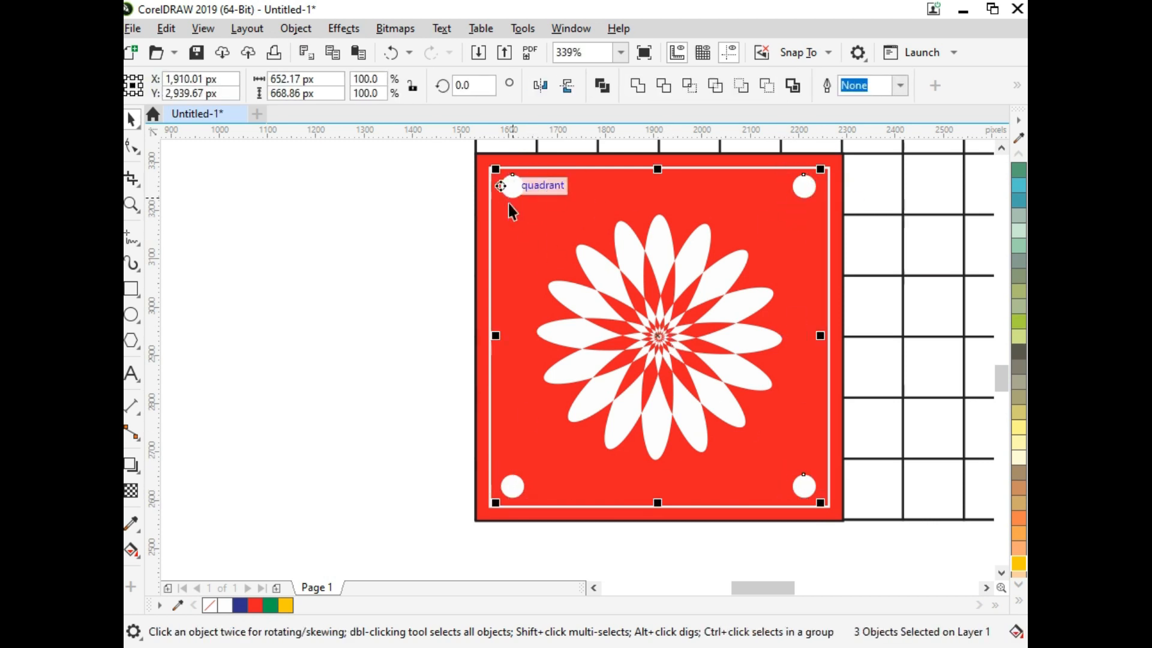
pyautogui.keyDown('shift'); pyautogui.click(512, 485); pyautogui.keyUp('shift')
pyautogui.hotkey('ctrl', 'g')
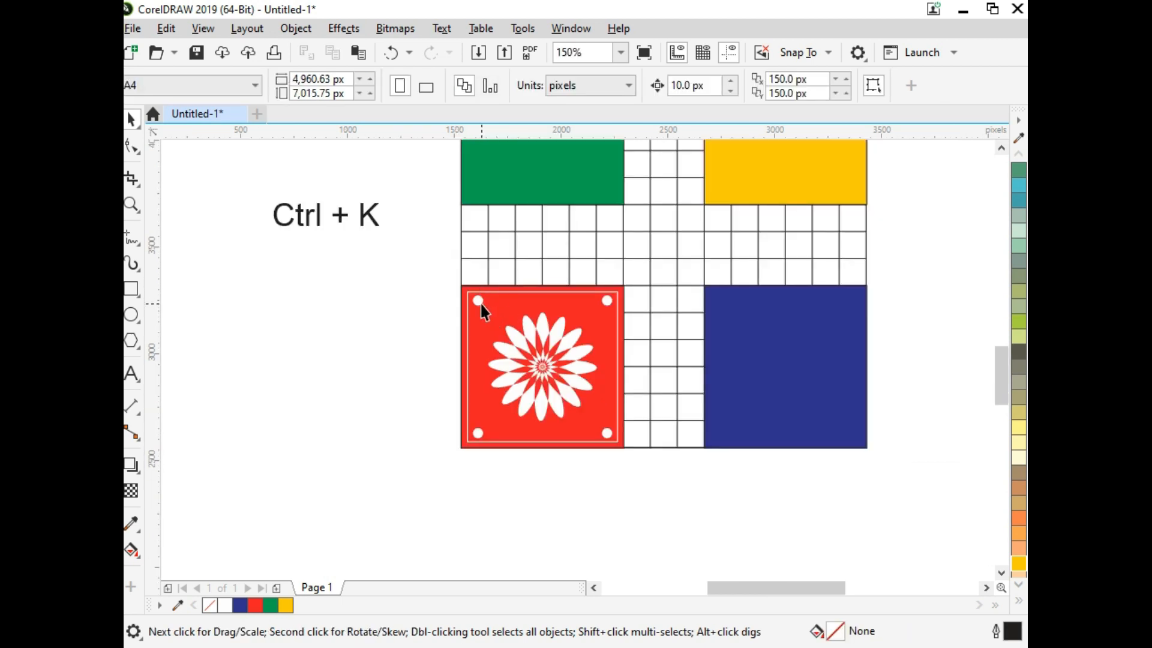
# Step: Group the corner circles with the flower, and group the result with the white frame
pyautogui.click(504, 337)
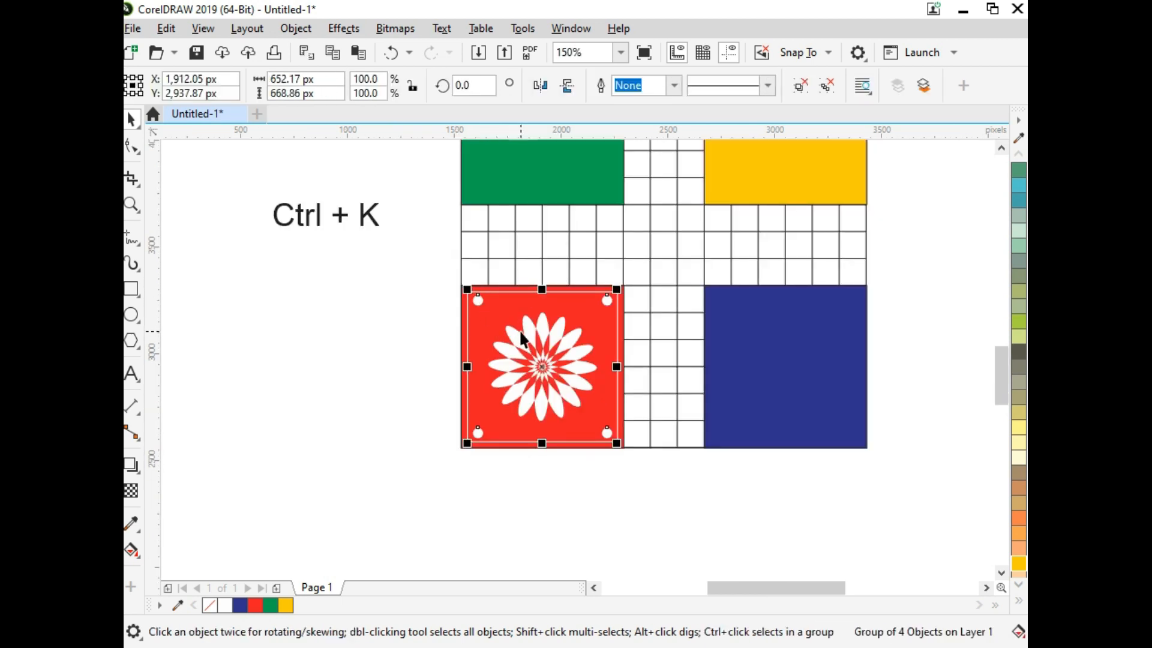
pyautogui.keyDown('shift'); pyautogui.click(523, 336); pyautogui.keyUp('shift')
pyautogui.hotkey('ctrl', 'g')
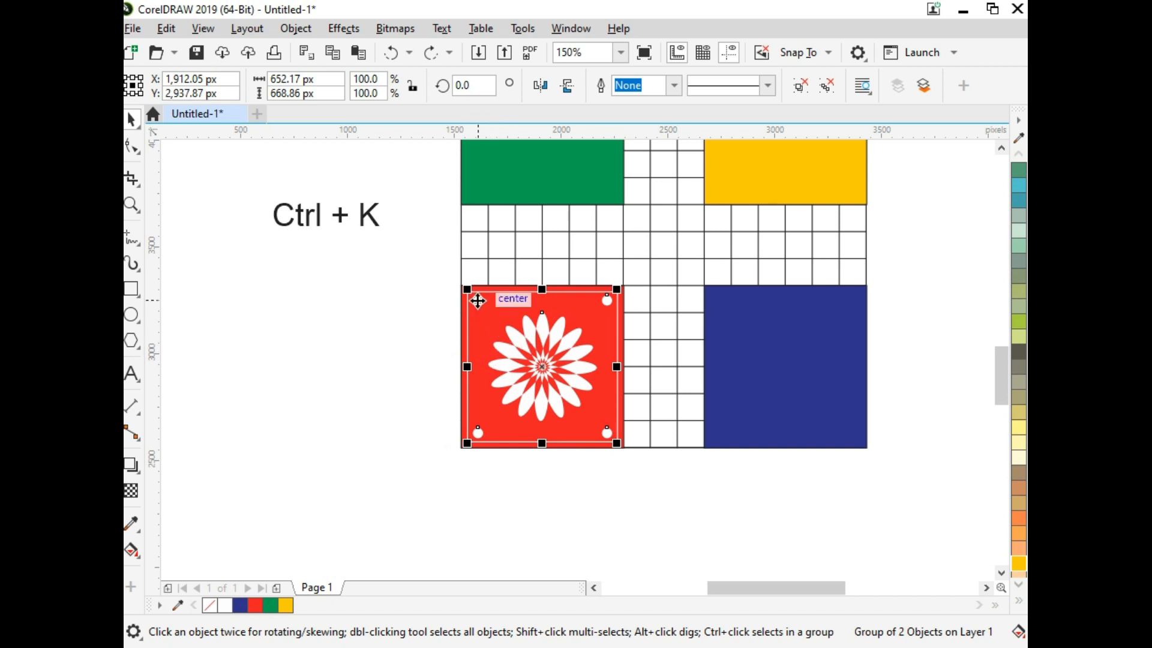
pyautogui.keyDown('shift'); pyautogui.click(489, 292); pyautogui.keyUp('shift')
pyautogui.hotkey('ctrl', 'g')
# Step: Copy the red square's grouped decoration and centre the copy horizontally and vertically on the blue square
pyautogui.moveTo(535, 365); pyautogui.dragTo(636, 365)
pyautogui.rightClick(636, 365)
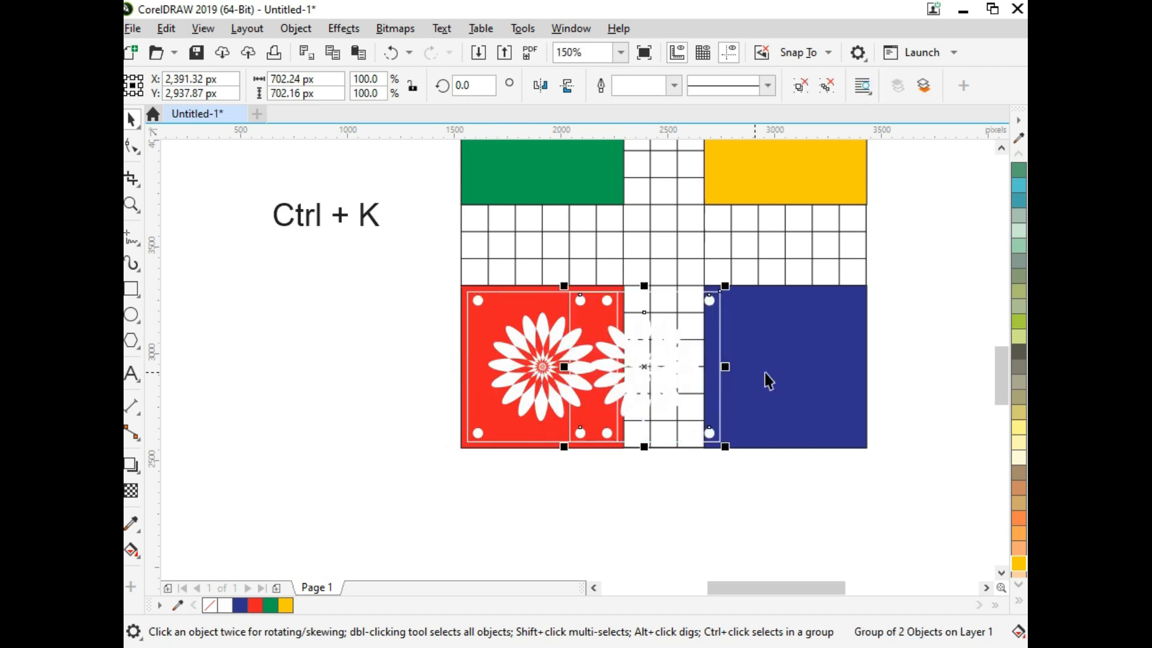
pyautogui.keyDown('shift'); pyautogui.click(764, 373); pyautogui.keyUp('shift')
pyautogui.press('c')
pyautogui.press('e')
pyautogui.click(926, 432)
# Step: Copy the blue square's decoration and centre the copy horizontally and vertically on the yellow square
pyautogui.scroll(-1, 908, 460)
pyautogui.moveTo(908, 460); pyautogui.dragTo(626, 245)
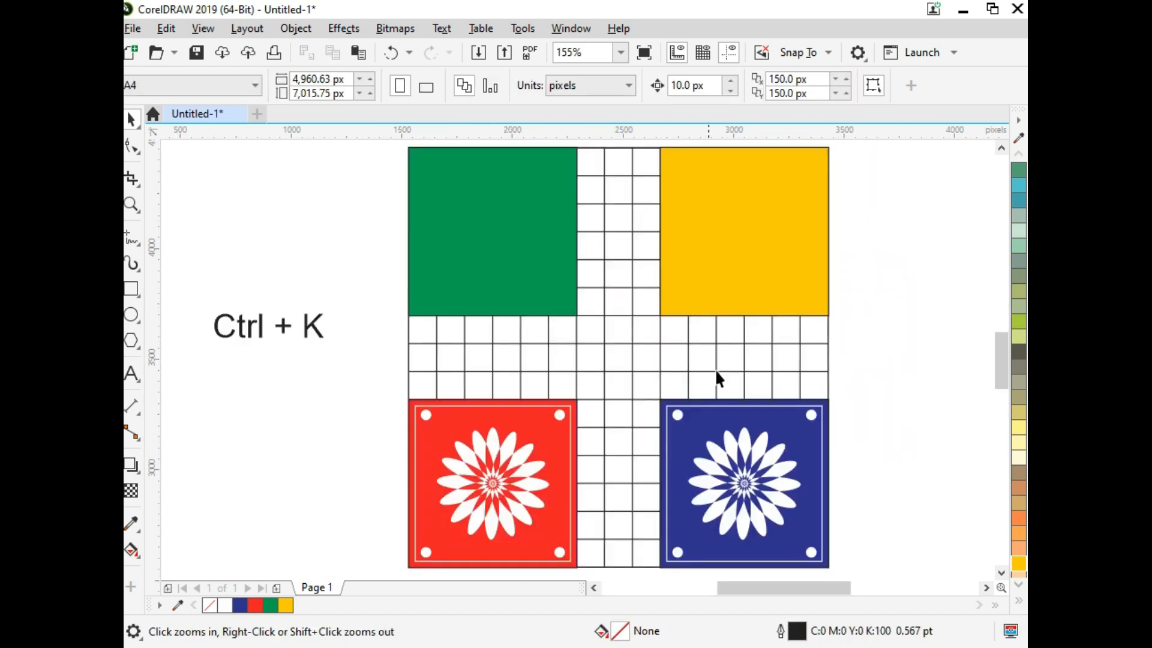
pyautogui.moveTo(757, 498); pyautogui.dragTo(747, 348)
pyautogui.rightClick(747, 348)
pyautogui.keyDown('shift'); pyautogui.click(776, 272); pyautogui.keyUp('shift')
pyautogui.press('r')
pyautogui.click(915, 359)
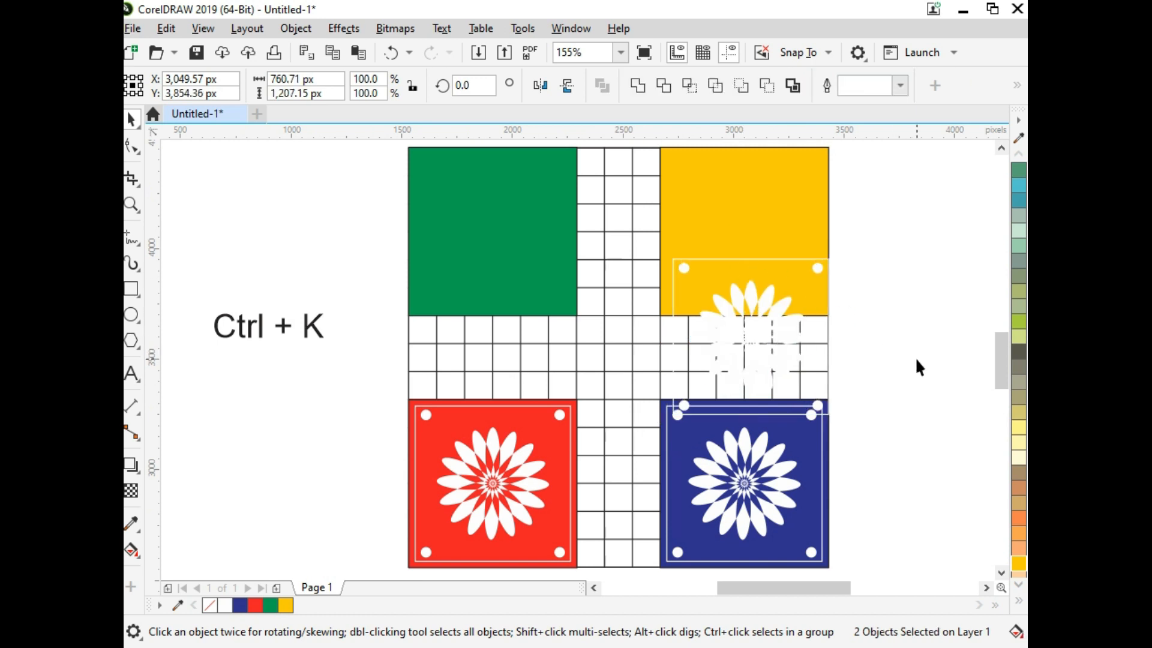
pyautogui.click(753, 316)
pyautogui.keyDown('shift'); pyautogui.click(800, 258); pyautogui.keyUp('shift')
pyautogui.press('c')
pyautogui.press('e')
pyautogui.click(915, 311)
# Step: Give the yellow square's decoration a black outline
pyautogui.click(754, 259)
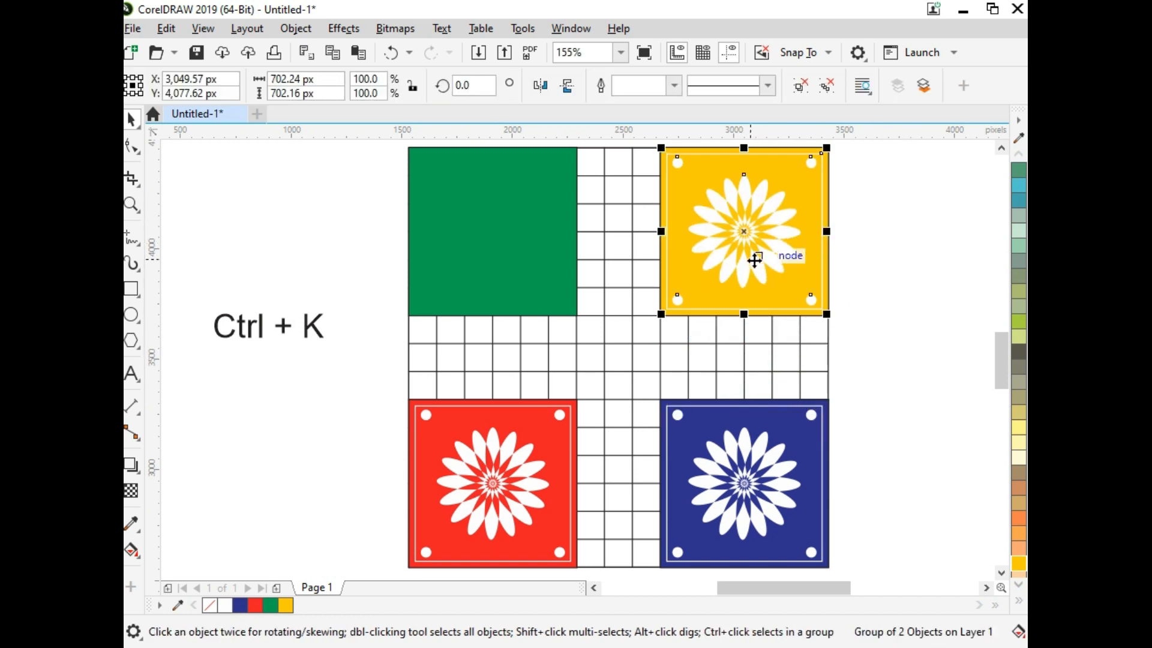
pyautogui.rightClick(239, 606)
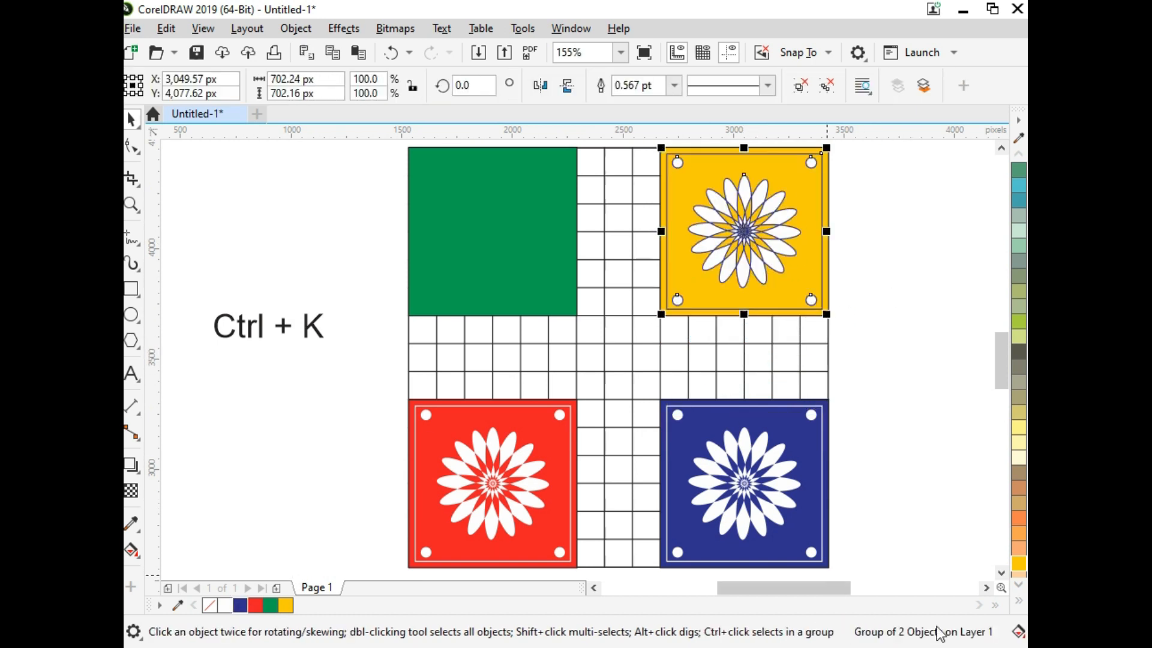
pyautogui.click(1019, 596)
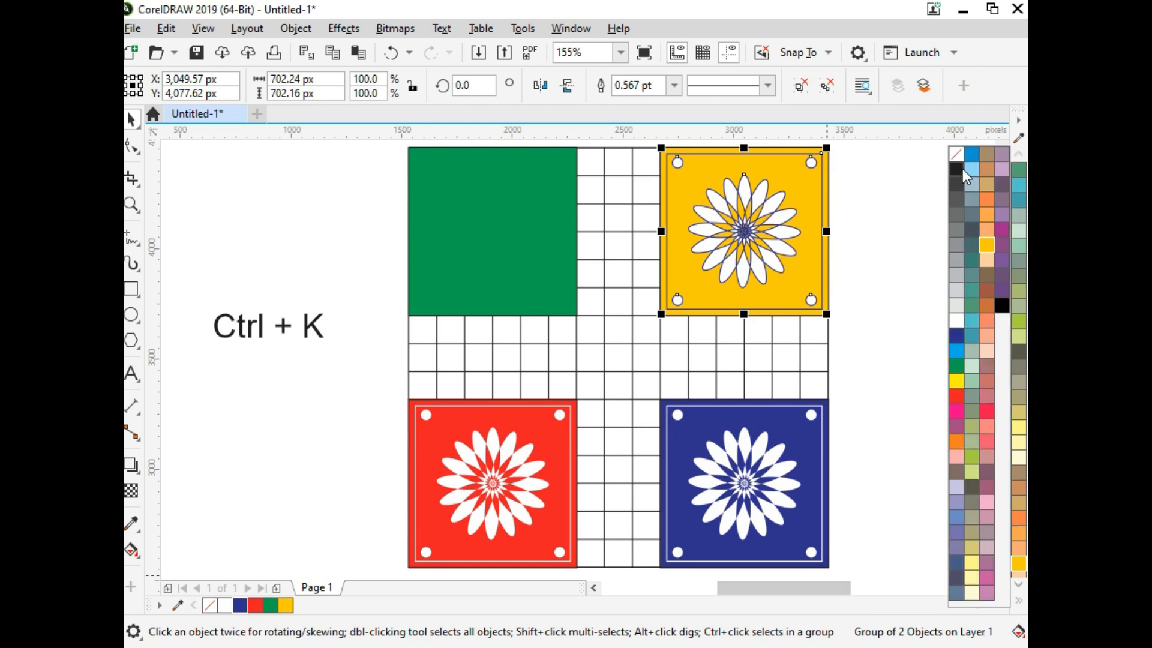
pyautogui.rightClick(998, 298)
pyautogui.click(916, 297)
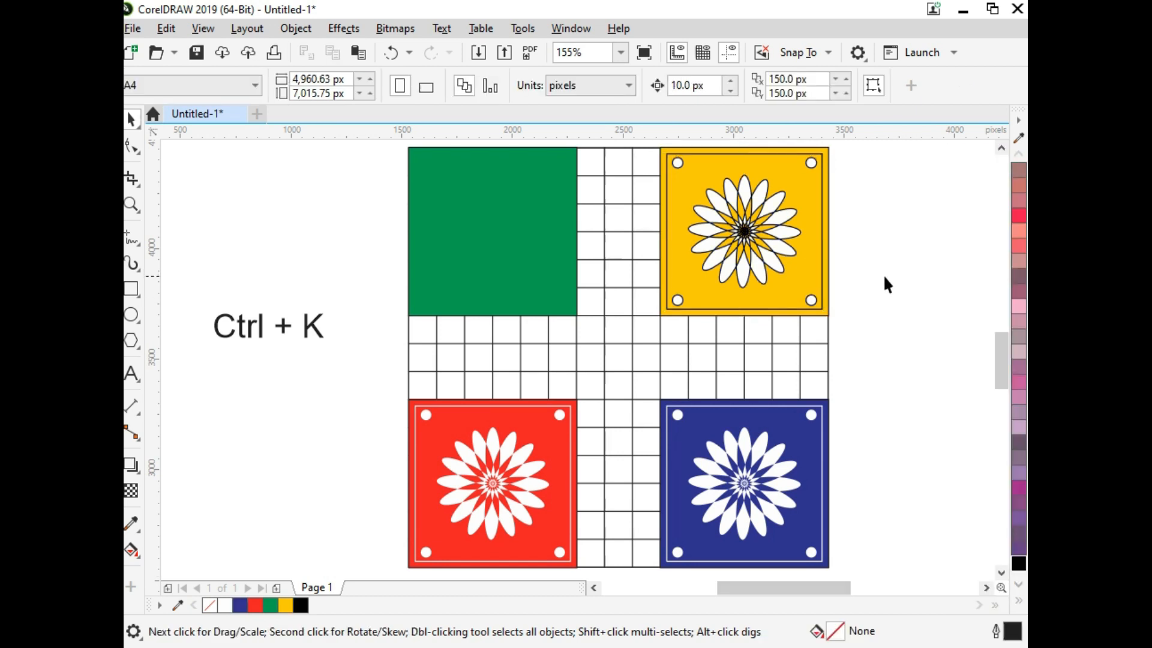
# Step: Copy the yellow square's black-outlined decoration onto the centre of the green square
pyautogui.moveTo(785, 268); pyautogui.dragTo(529, 264)
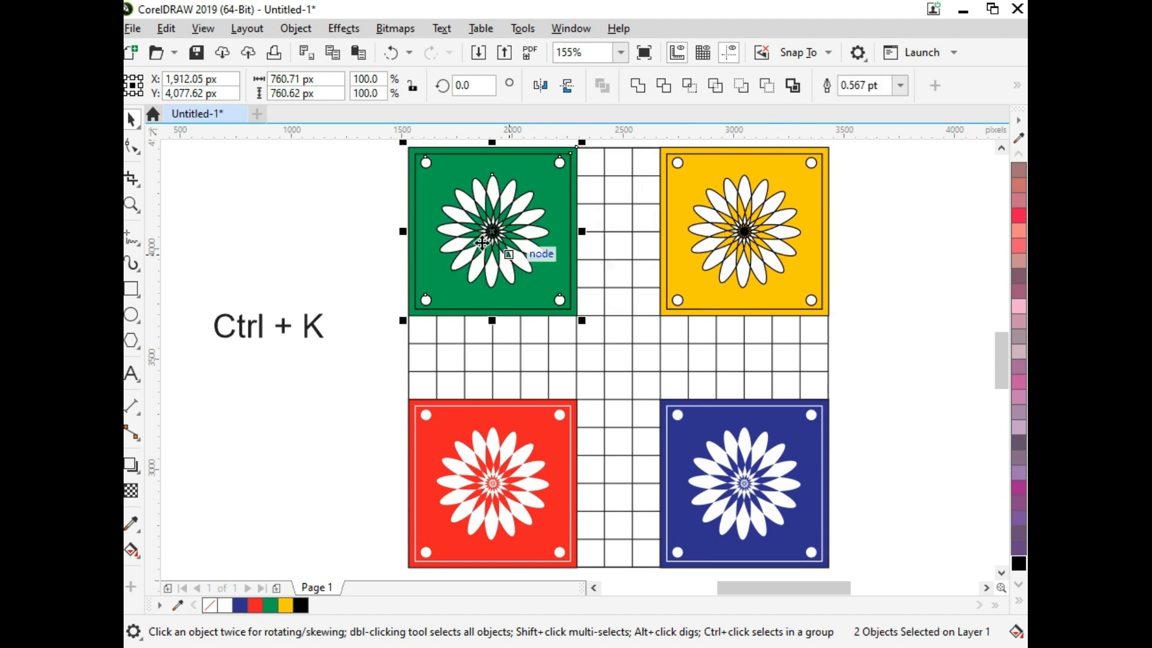
pyautogui.press('Escape')
pyautogui.click(451, 249)
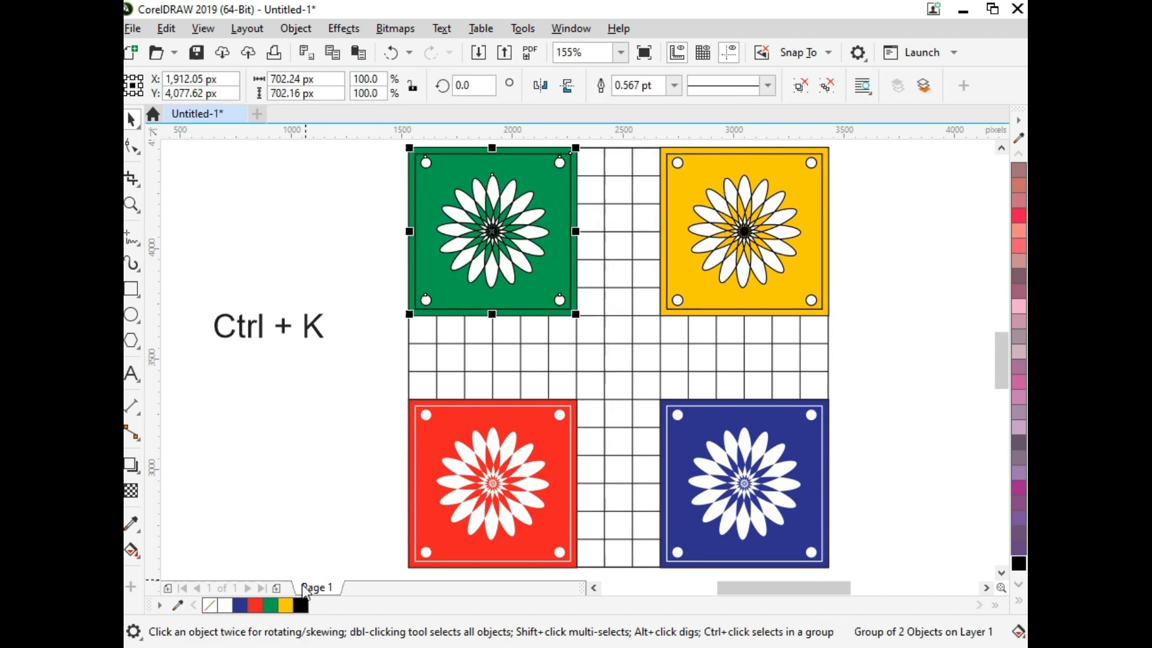
# Step: Try a white fill and other outline settings on the green square's decoration, and undo these changes
pyautogui.click(225, 605)
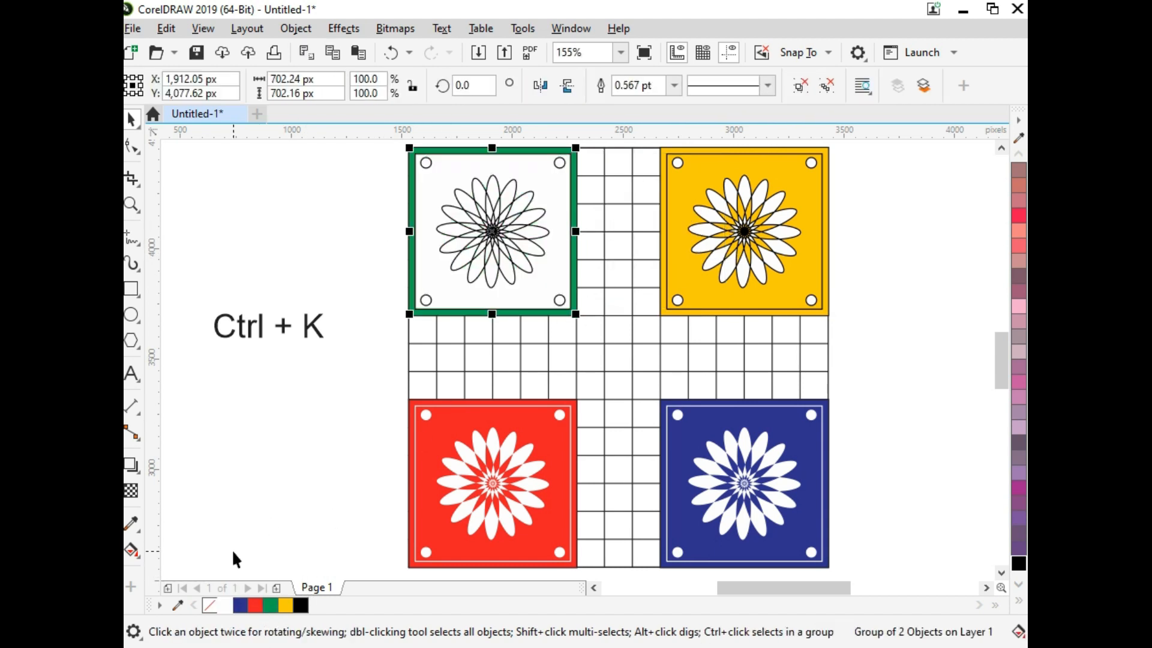
pyautogui.hotkey('ctrl', 'z')
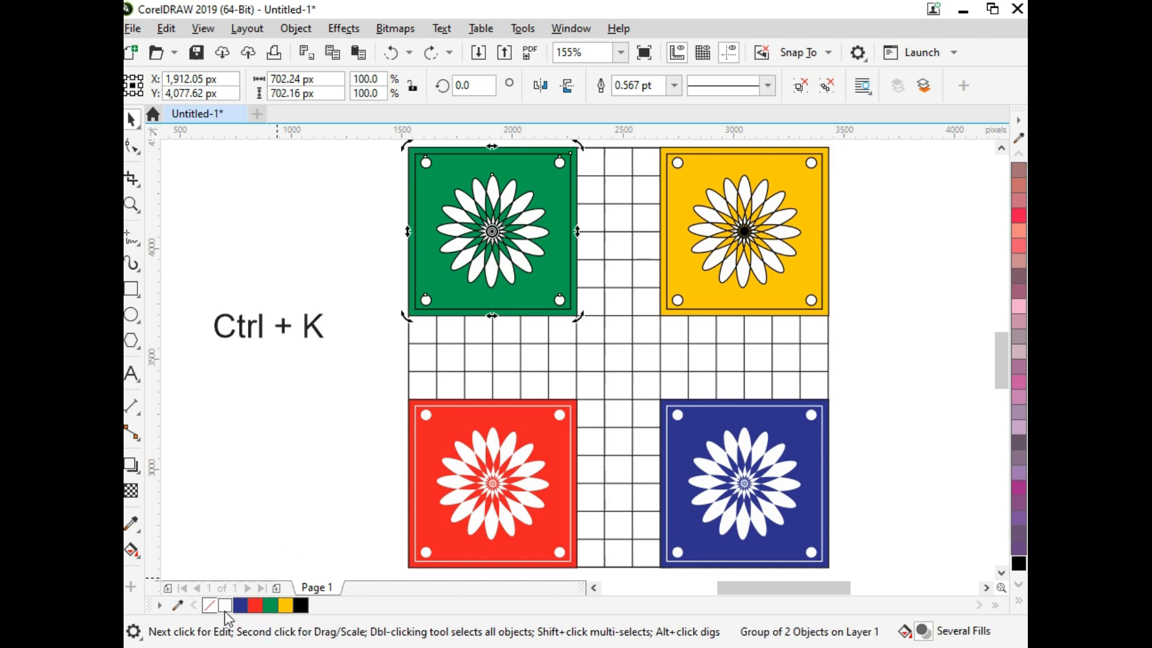
pyautogui.rightClick(225, 611)
pyautogui.rightClick(210, 605)
pyautogui.hotkey('ctrl', 'z')
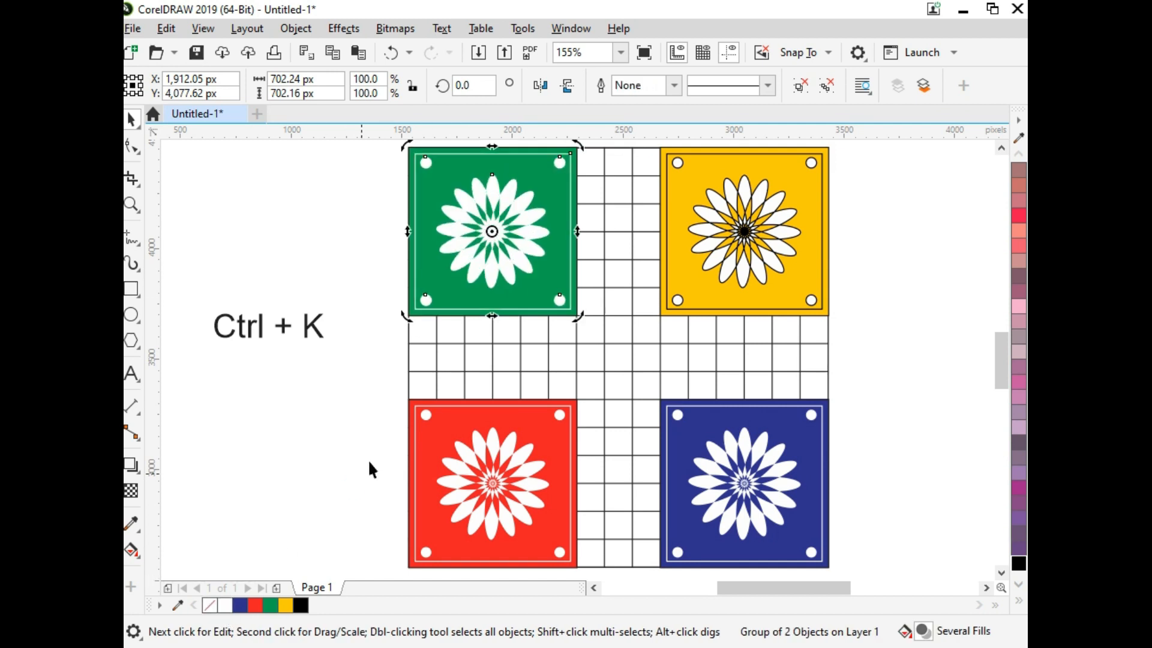
pyautogui.hotkey('ctrl', 'z')
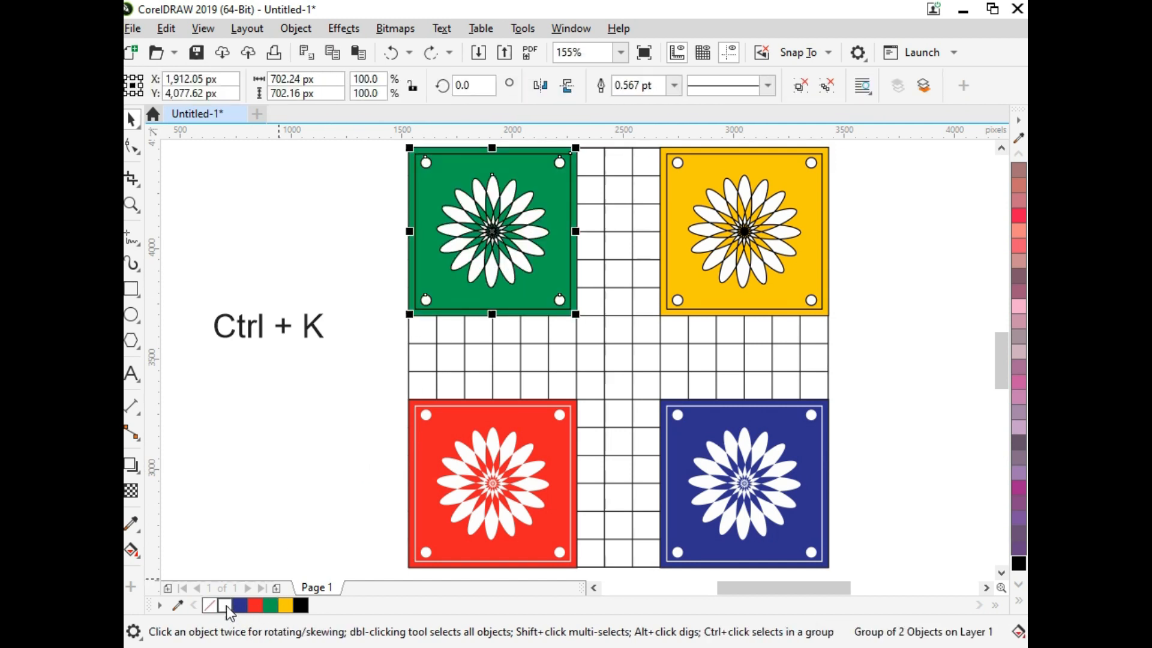
# Step: Give the green square's decoration a white outline and remove the outline from its flower only
pyautogui.rightClick(225, 605)
pyautogui.keyDown('ctrl'); pyautogui.click(412, 287); pyautogui.keyUp('ctrl')
pyautogui.keyDown('ctrl'); pyautogui.click(493, 236); pyautogui.keyUp('ctrl')
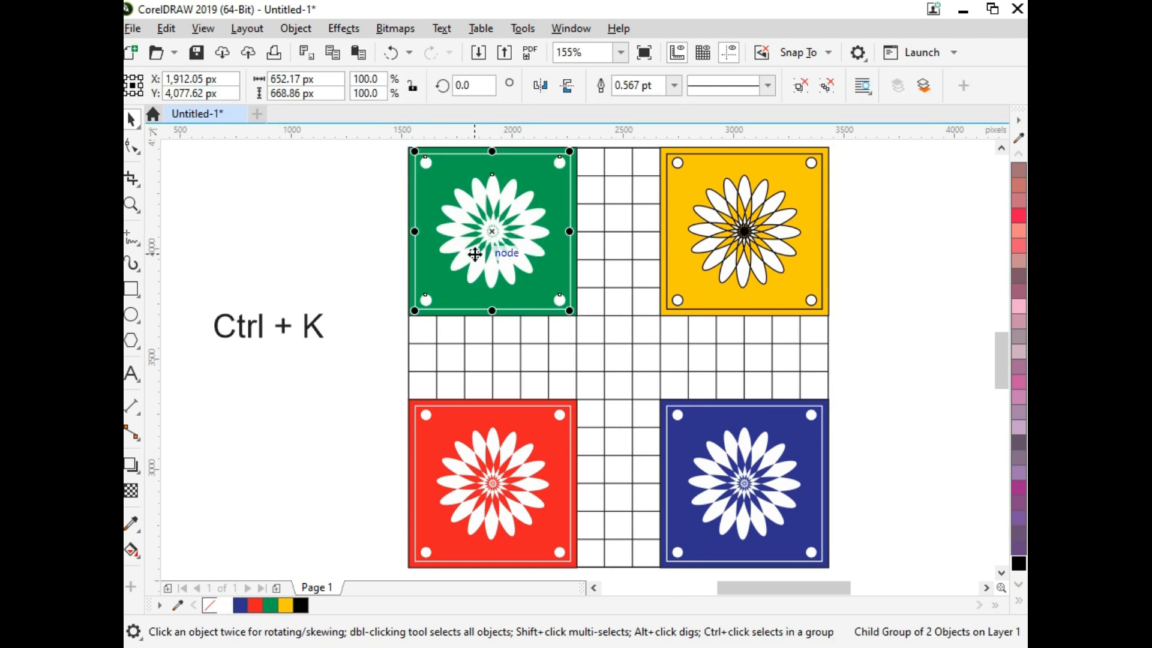
pyautogui.keyDown('ctrl'); pyautogui.click(475, 254); pyautogui.keyUp('ctrl')
pyautogui.rightClick(212, 602)
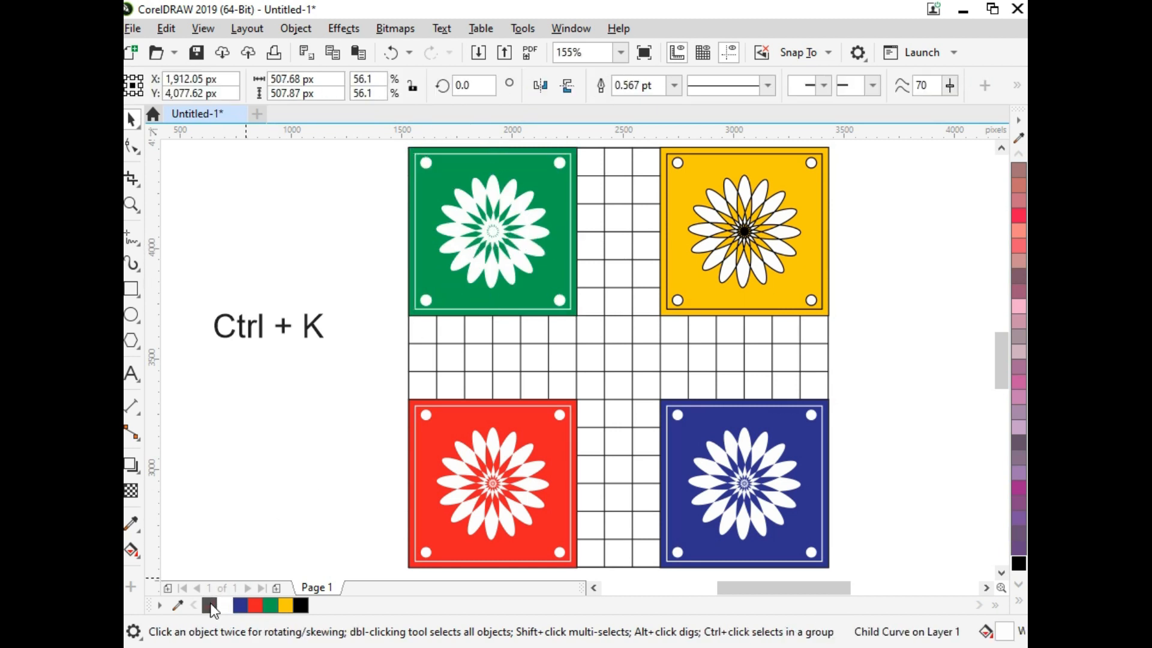
# Step: Smart-fill the top arm's five inner middle-column cells, the right column's second cell and the left column's third cell in slate blue
pyautogui.click(259, 520)
pyautogui.scroll(-1, 363, 408)
pyautogui.scroll(1, 360, 412)
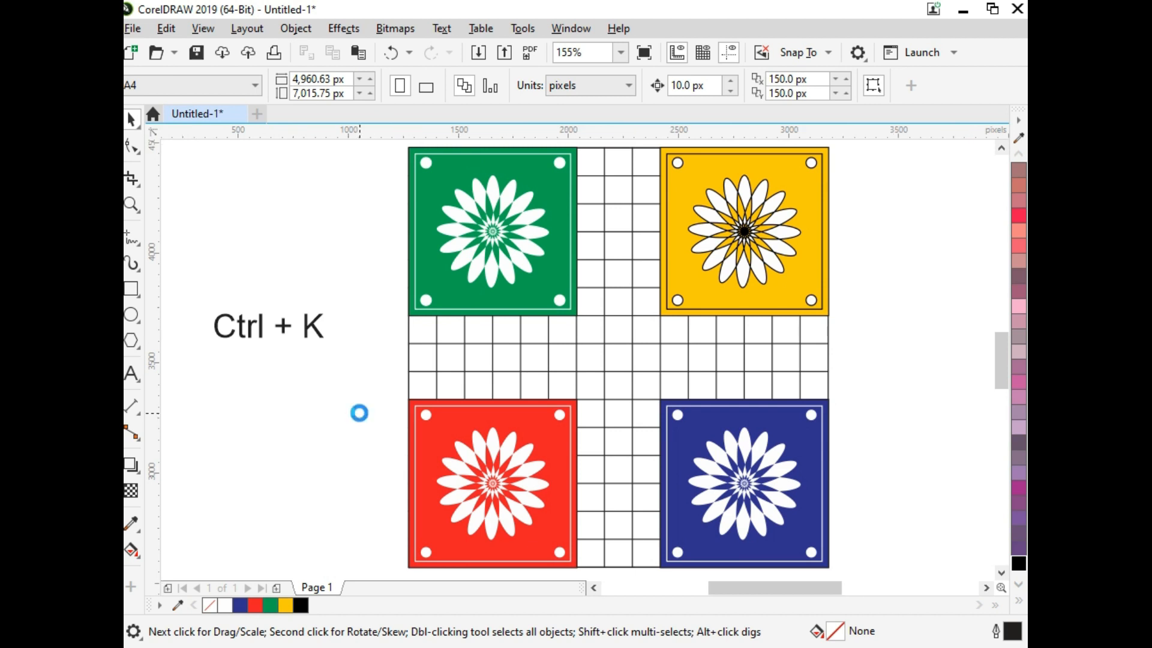
pyautogui.click(144, 553)
pyautogui.click(193, 569)
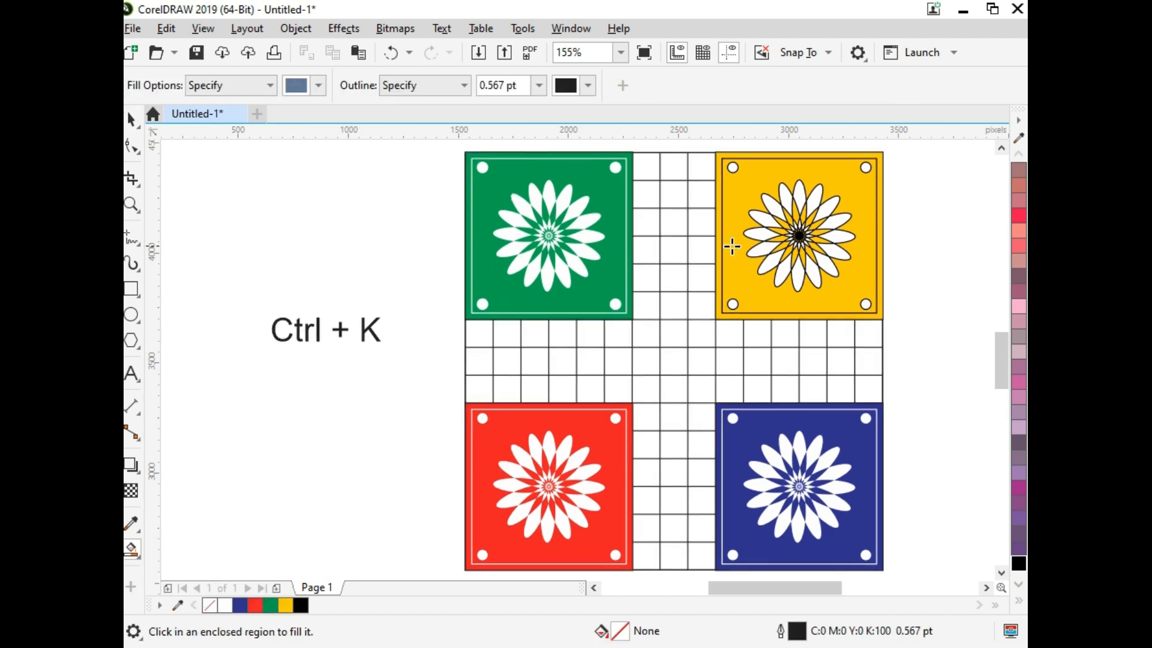
pyautogui.click(699, 196)
pyautogui.click(673, 194)
pyautogui.click(668, 225)
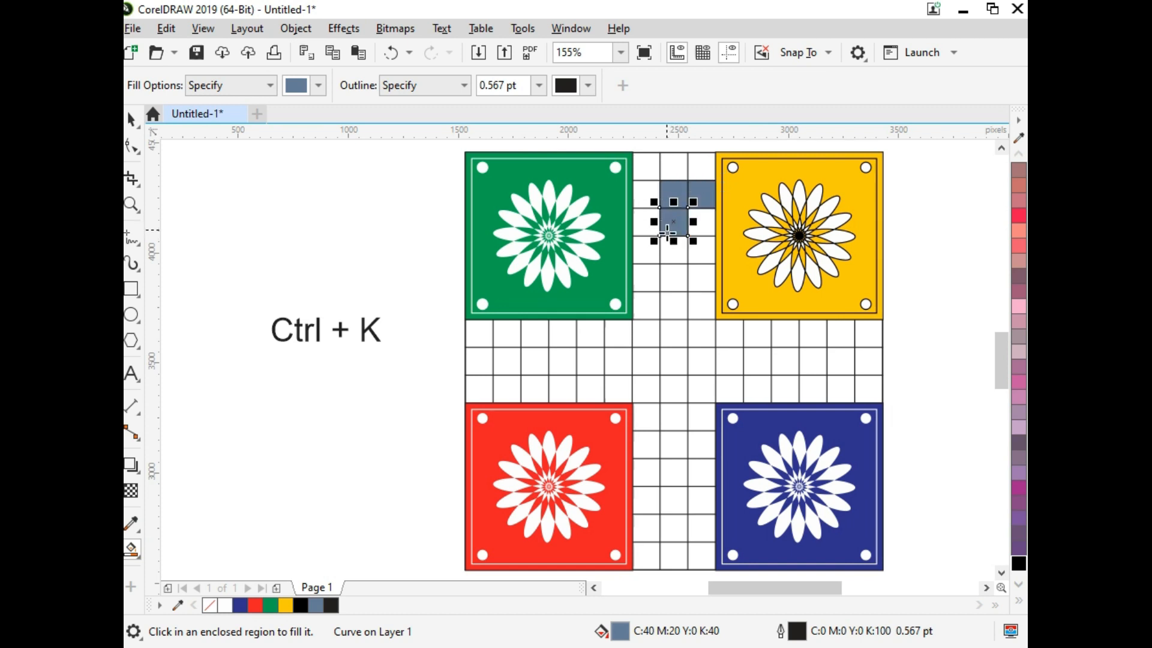
pyautogui.click(671, 251)
pyautogui.click(673, 282)
pyautogui.click(673, 310)
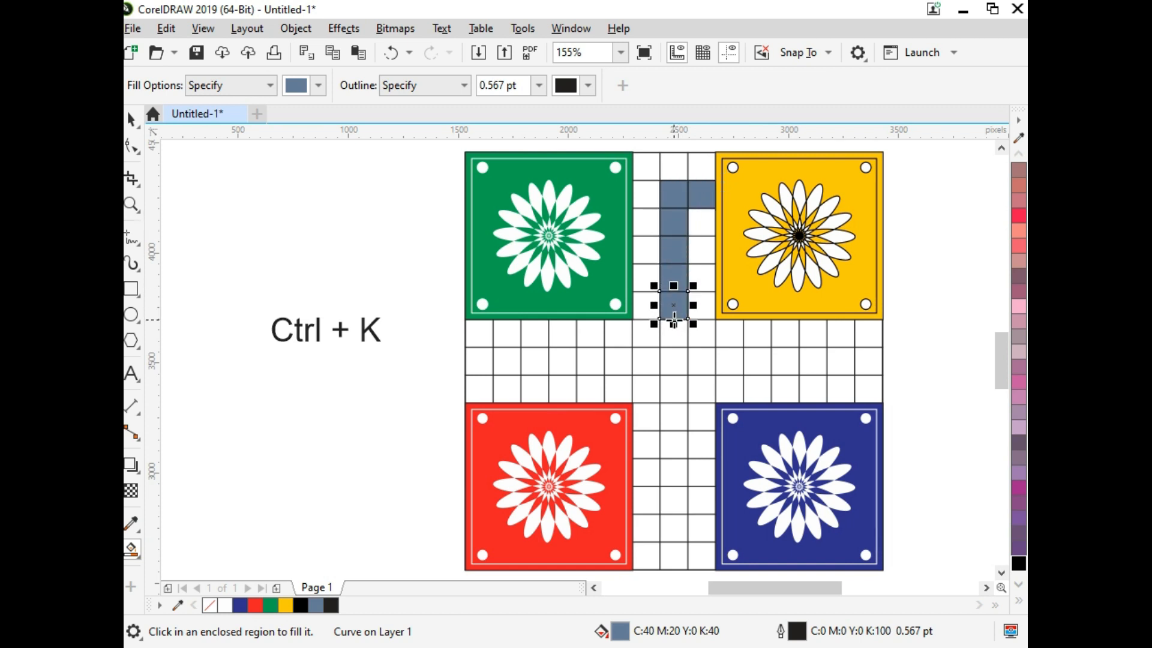
pyautogui.click(647, 222)
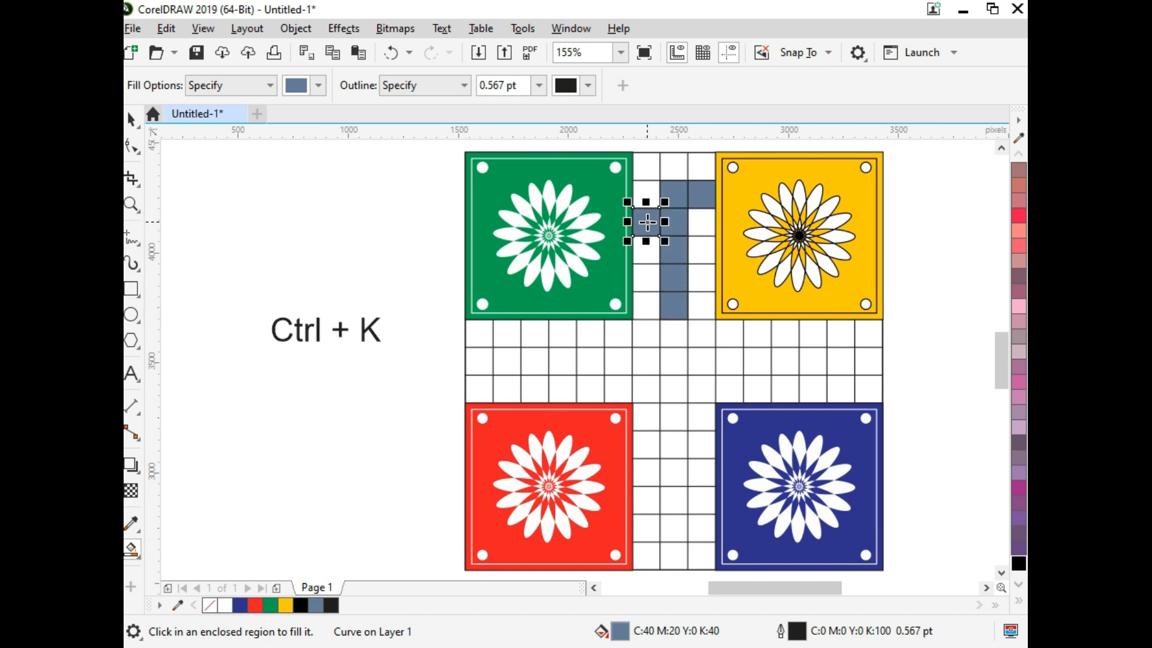
# Step: Smart-fill the left arm's five inner middle-row cells, the lower row's third cell and the upper row's second cell in slate blue
pyautogui.click(538, 391)
pyautogui.click(509, 360)
pyautogui.click(534, 361)
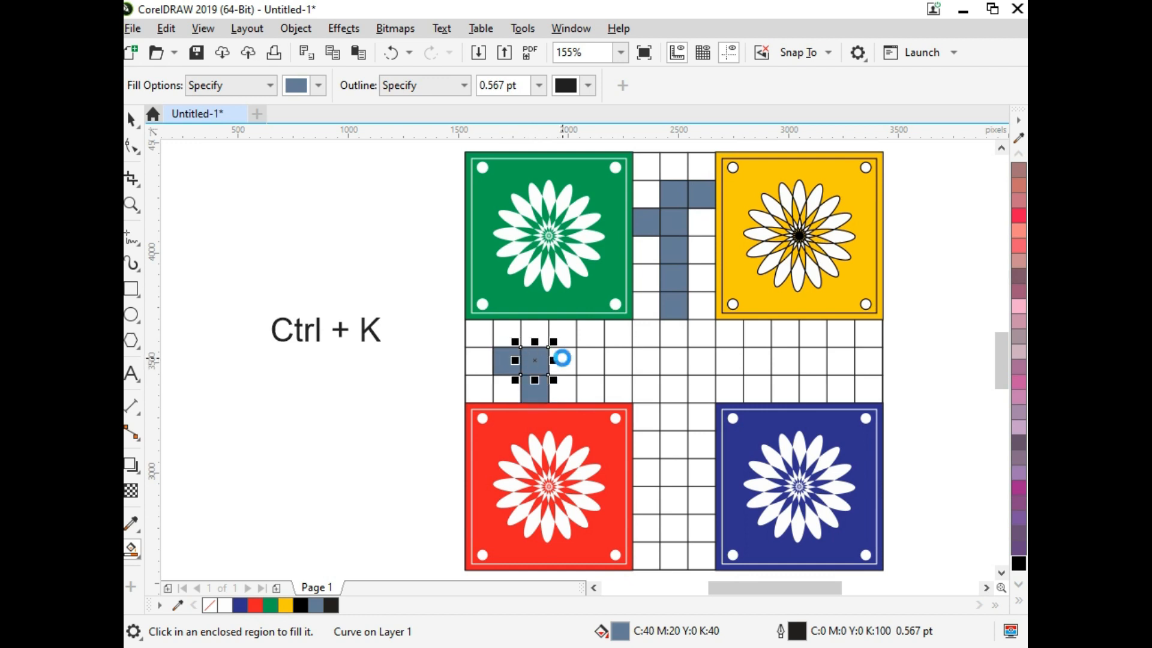
pyautogui.click(562, 360)
pyautogui.click(590, 361)
pyautogui.click(615, 360)
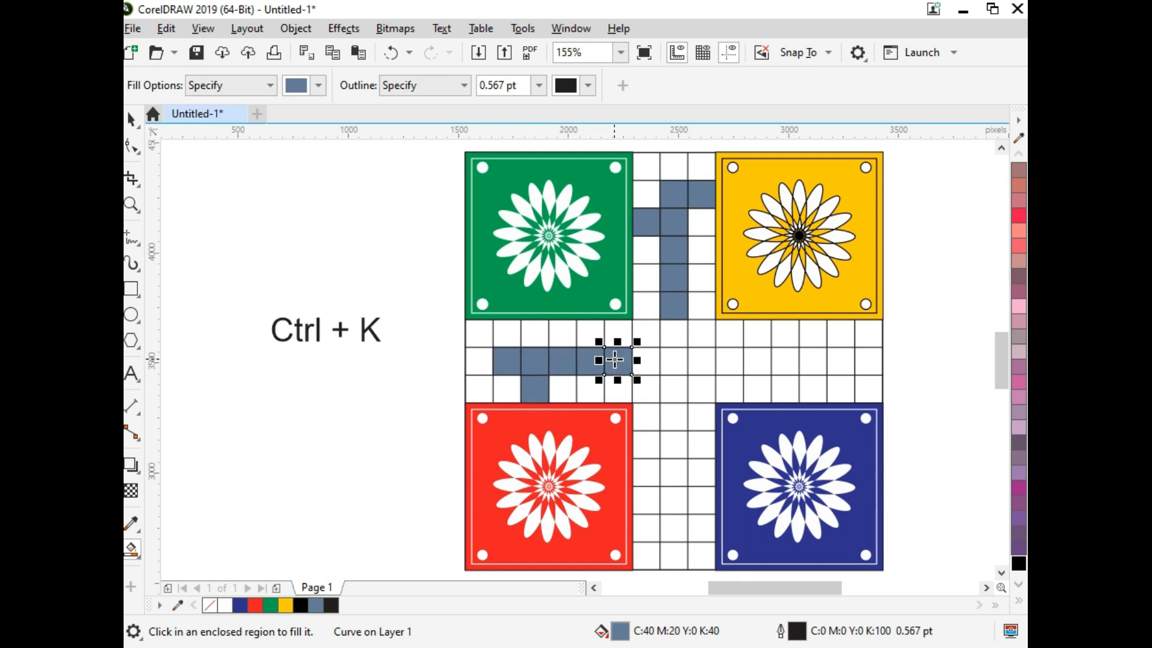
pyautogui.click(509, 332)
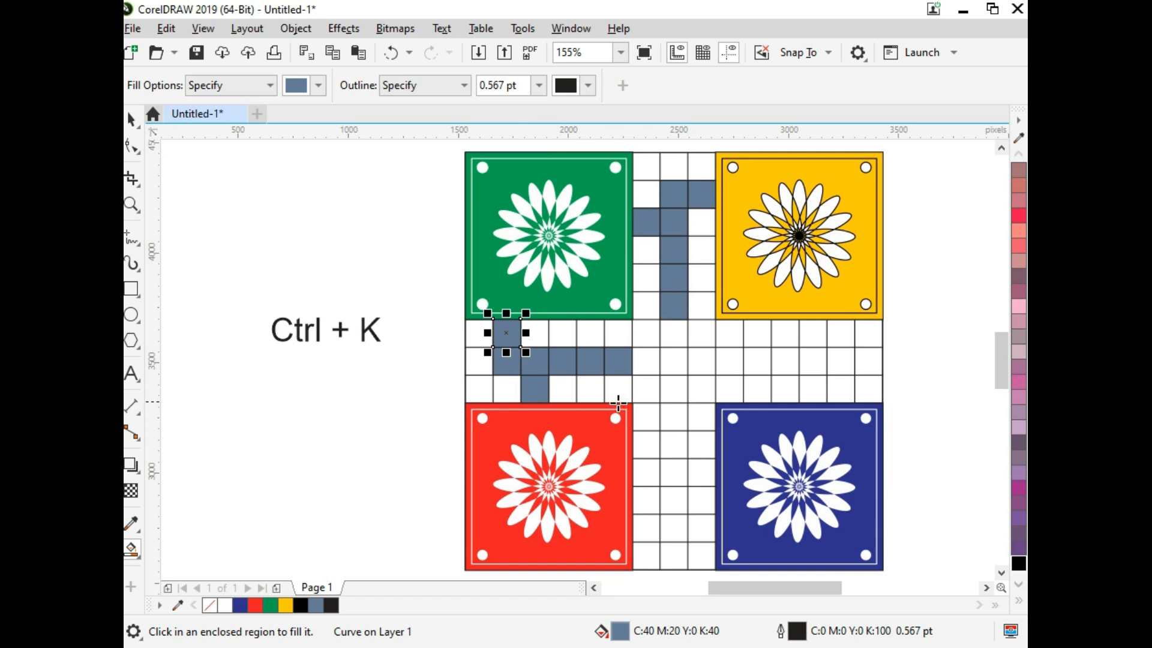
# Step: Smart-fill the right arm's five inner middle-row cells, plus the third lower and second upper cells from the outer edge, in slate blue
pyautogui.click(841, 359)
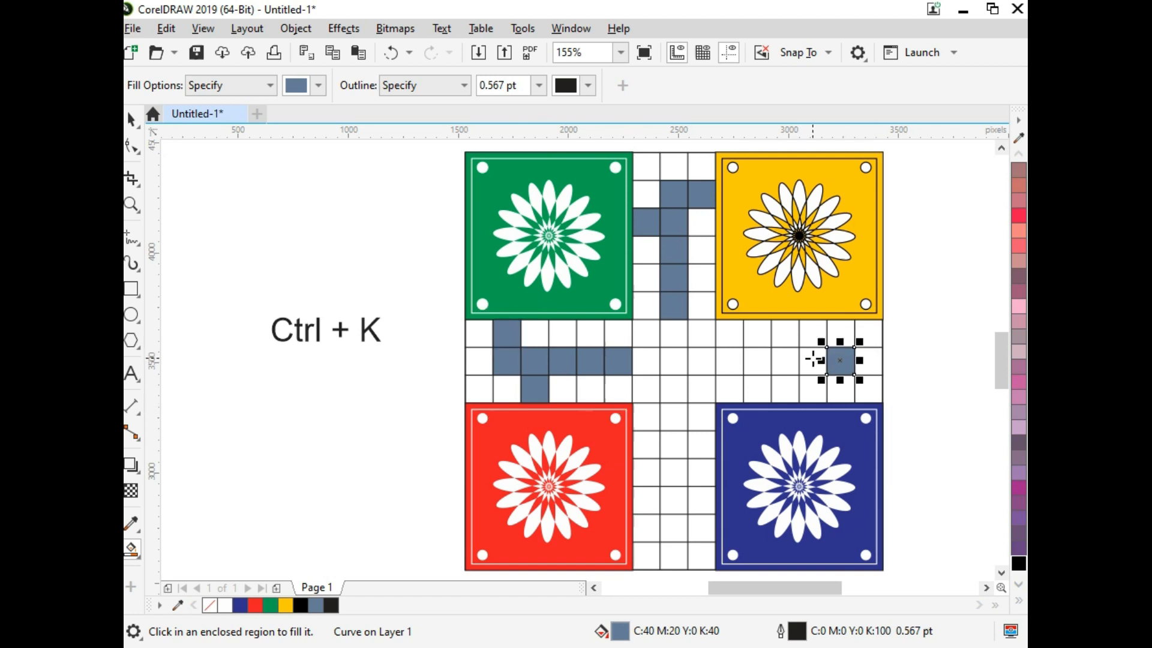
pyautogui.click(813, 360)
pyautogui.click(785, 360)
pyautogui.click(757, 360)
pyautogui.click(729, 360)
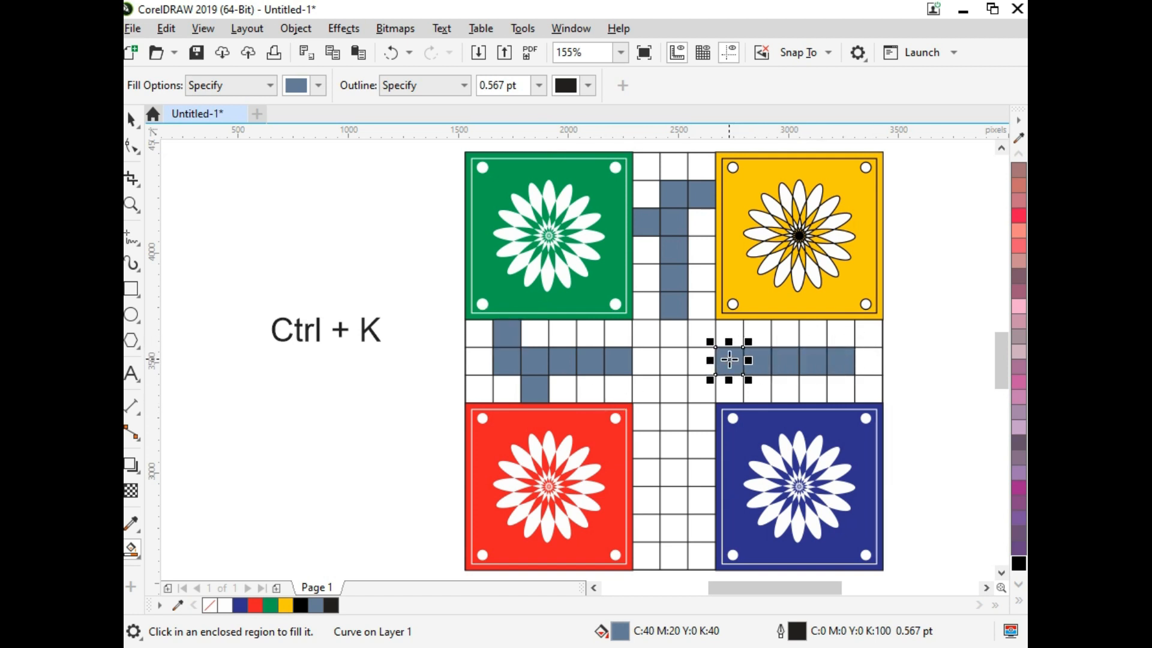
pyautogui.click(813, 390)
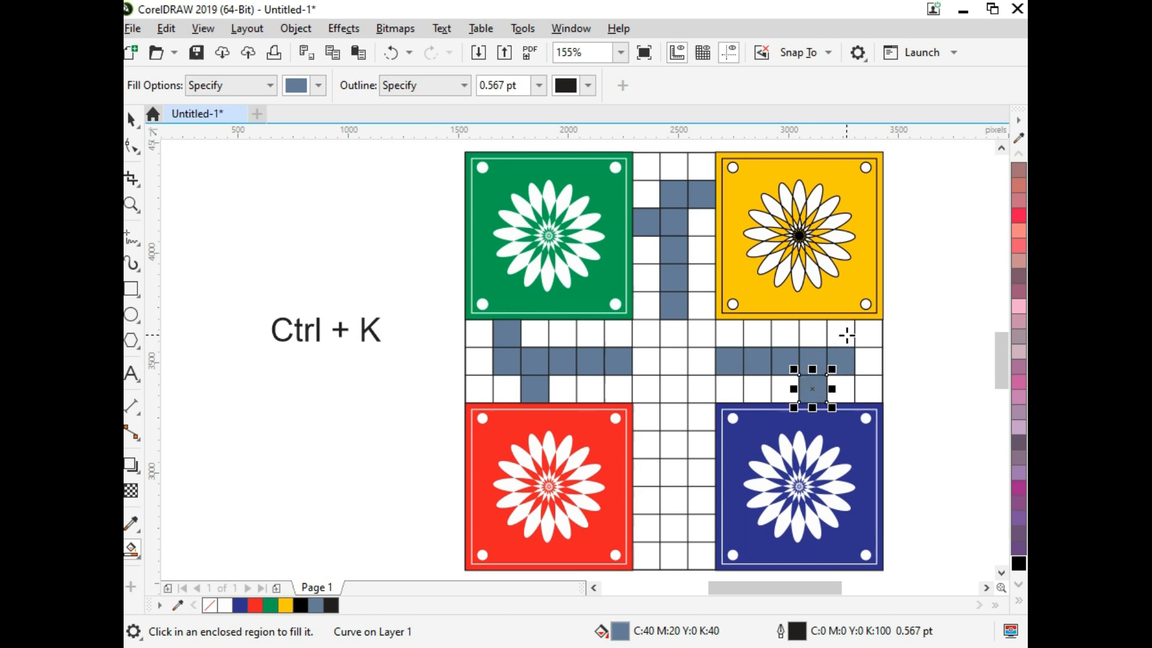
pyautogui.click(843, 333)
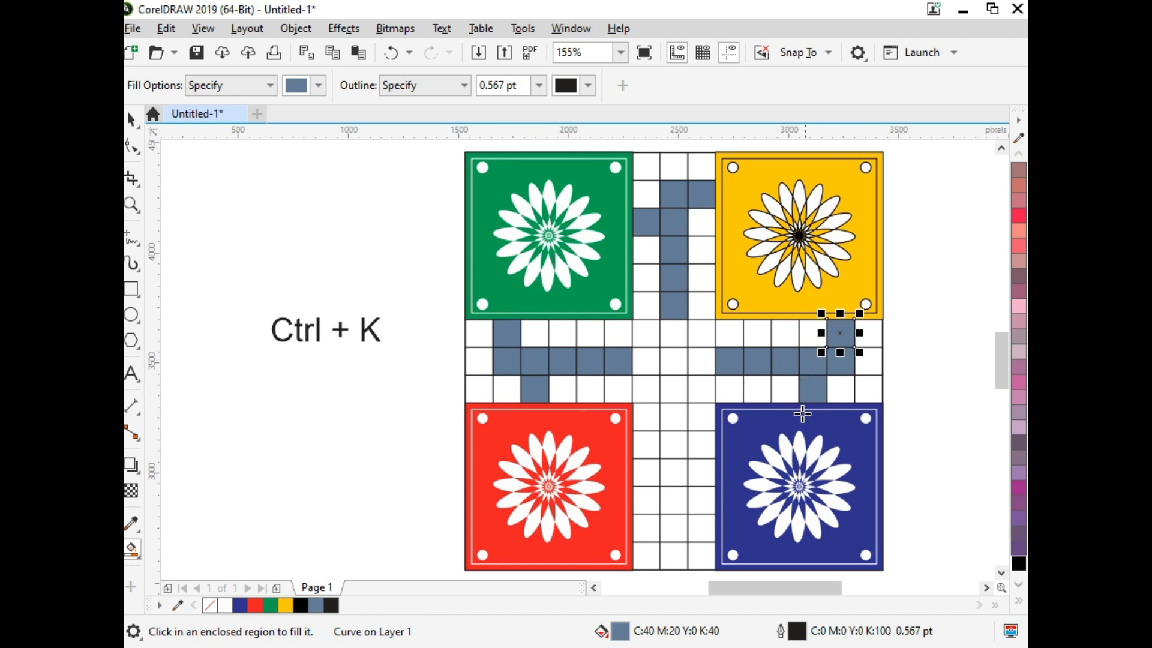
# Step: Smart-fill the bottom arm's middle column from its second-lowest cell into the centre, plus one cell on each side, in slate blue
pyautogui.click(703, 502)
pyautogui.click(674, 529)
pyautogui.click(674, 501)
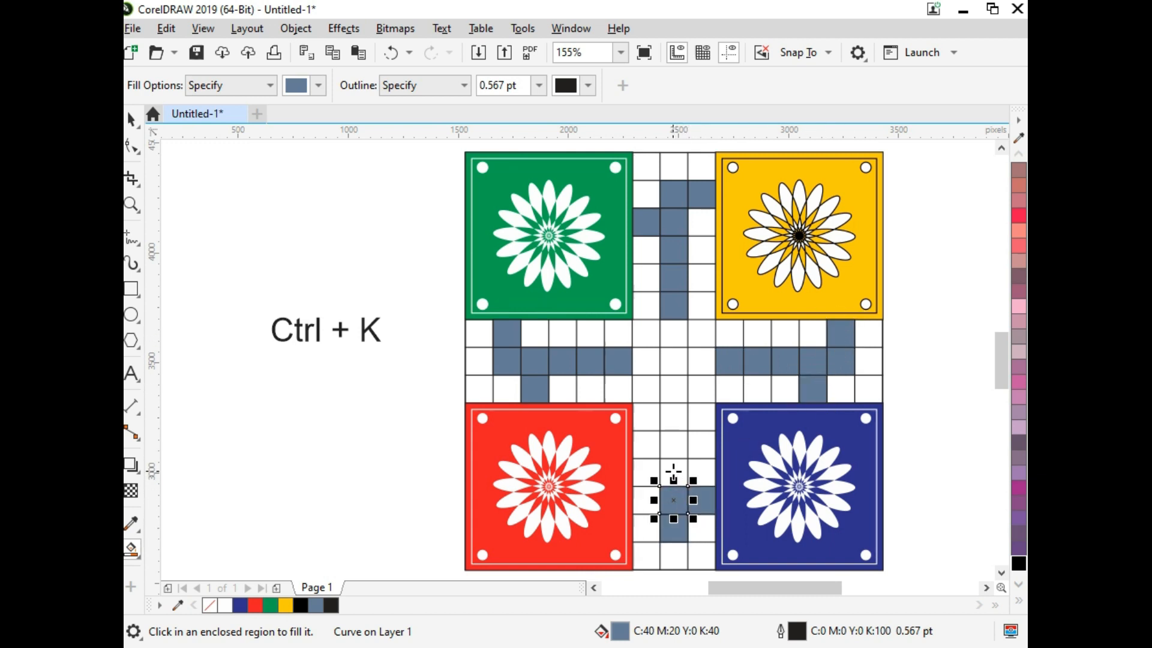
pyautogui.click(674, 472)
pyautogui.click(674, 444)
pyautogui.click(677, 416)
pyautogui.click(674, 389)
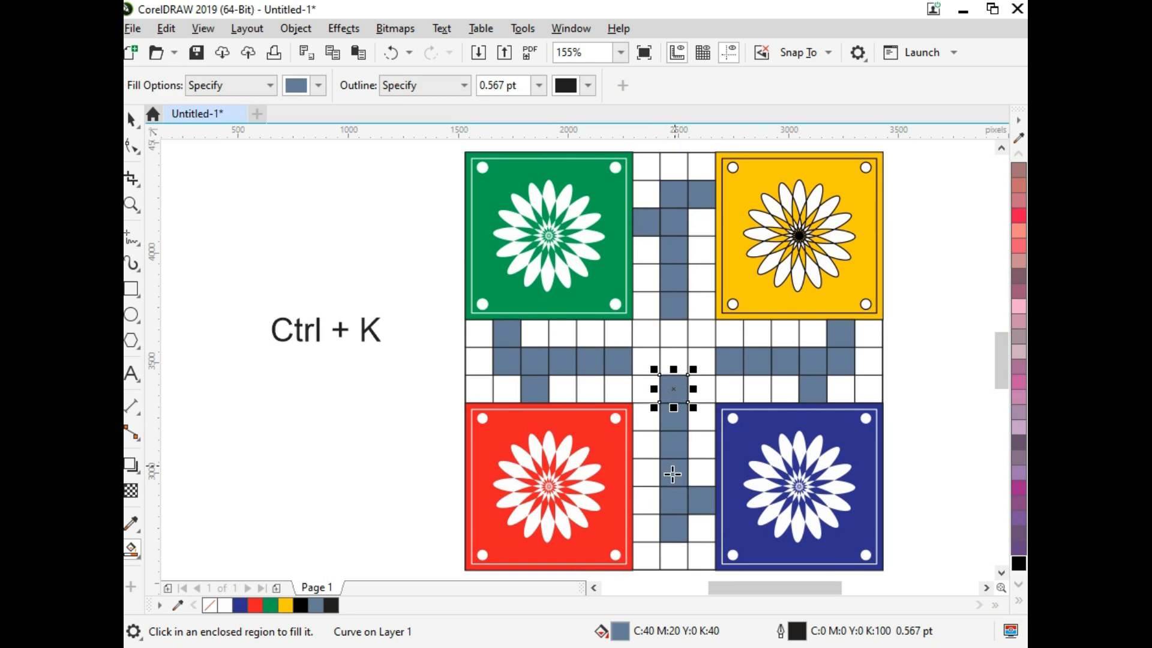
pyautogui.click(647, 528)
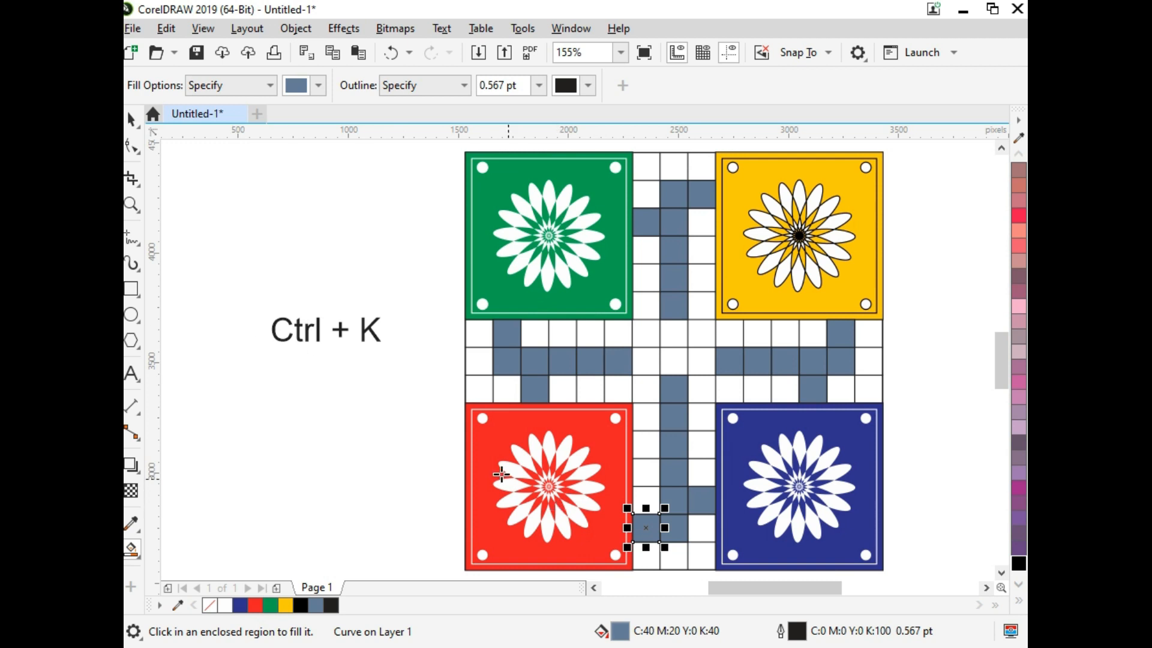
pyautogui.click(130, 122)
pyautogui.click(236, 211)
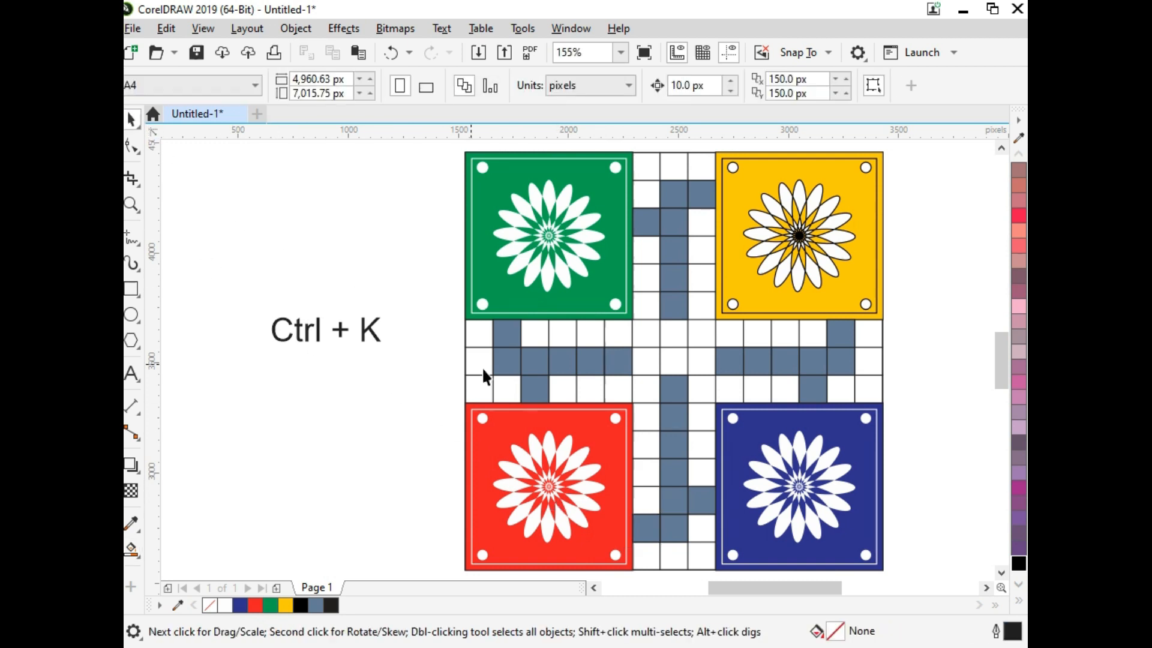
# Step: Recolour the seven slate-blue cells of the right arm to the blue of the corner square
pyautogui.moveTo(708, 415); pyautogui.dragTo(691, 411)
pyautogui.click(246, 606)
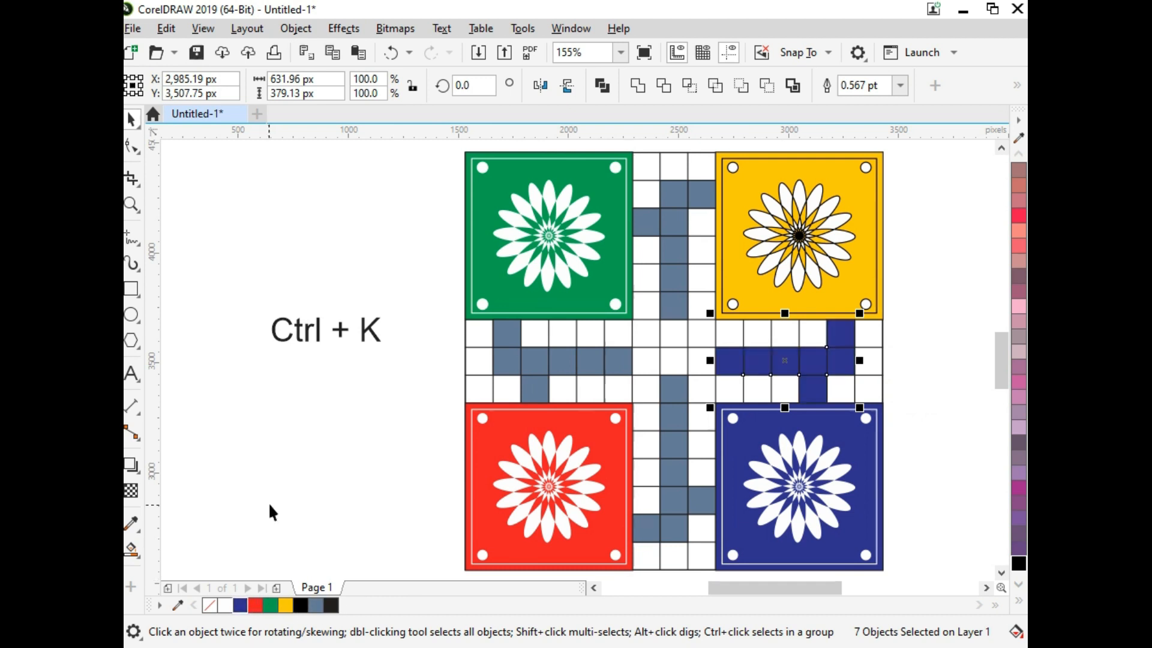
pyautogui.click(268, 502)
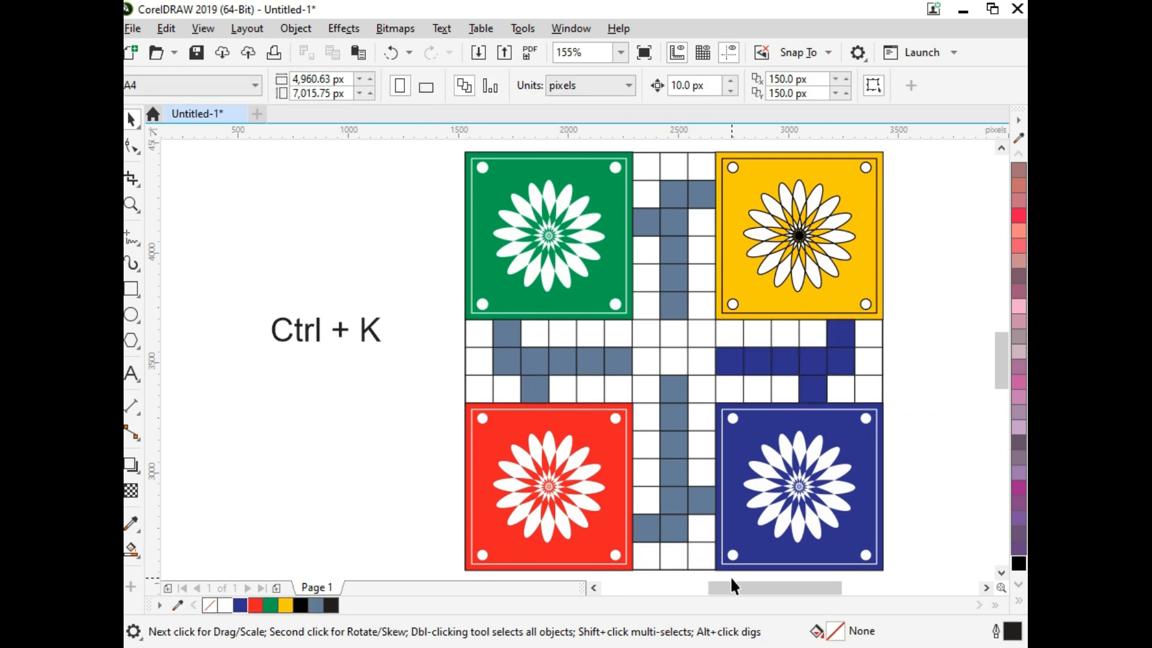
# Step: Recolour the bottom arm's slate-blue cells red, including the centre cell, and the left arm's upper and middle-row cells green
pyautogui.moveTo(731, 577); pyautogui.dragTo(618, 402)
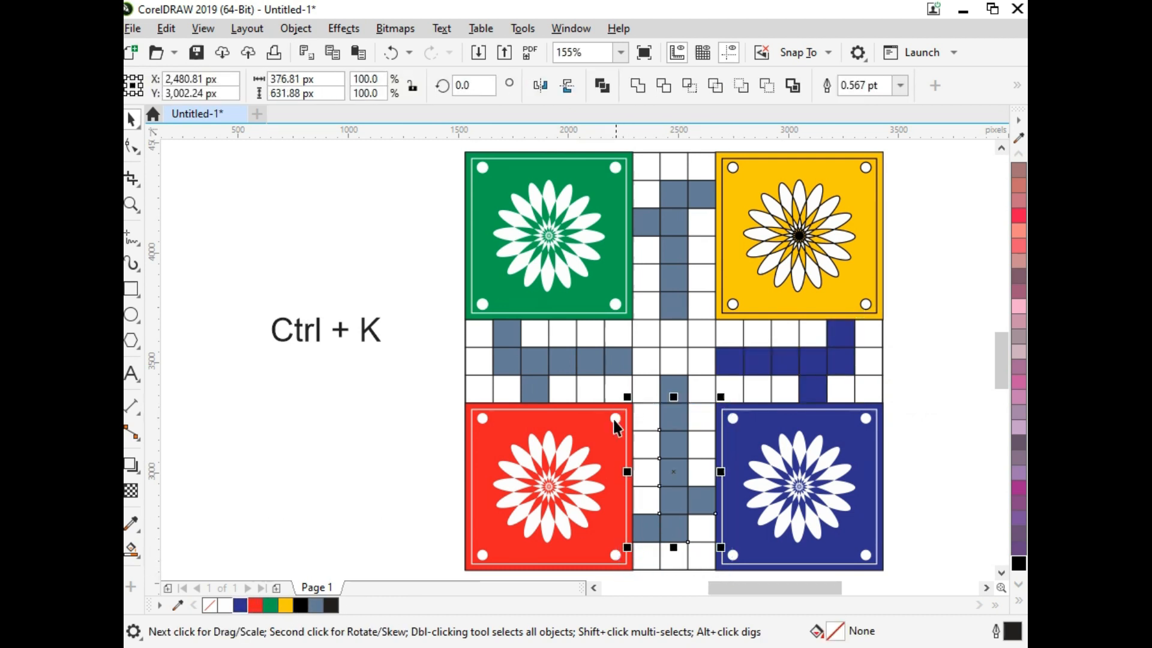
pyautogui.click(239, 606)
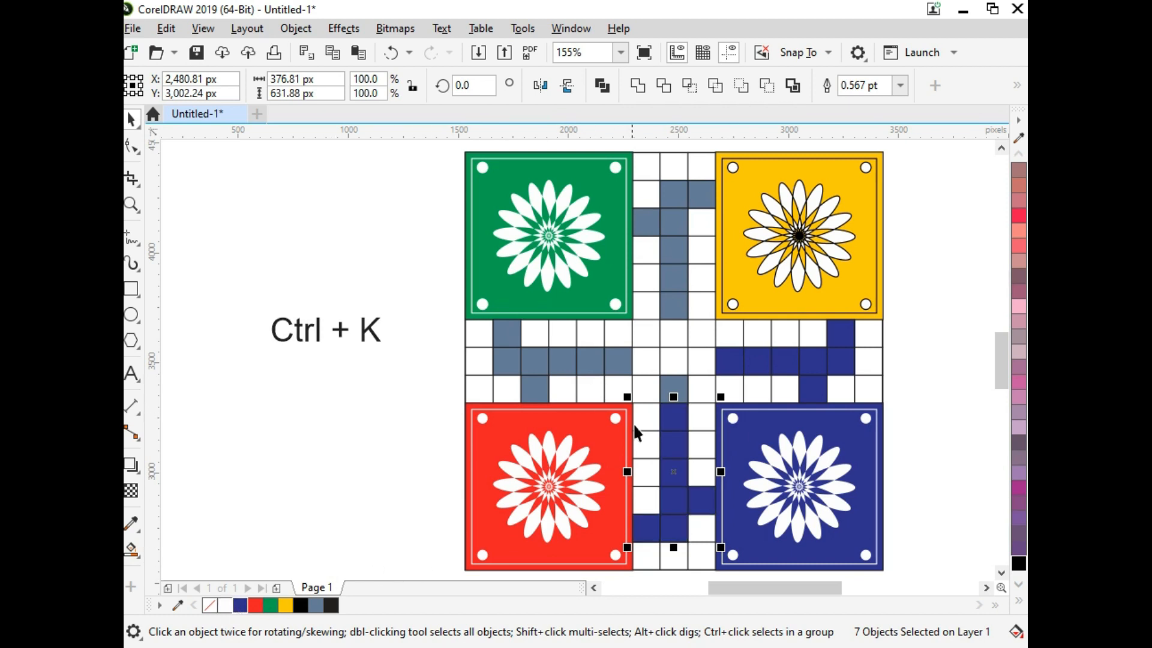
pyautogui.keyDown('shift'); pyautogui.click(675, 388); pyautogui.keyUp('shift')
pyautogui.click(258, 605)
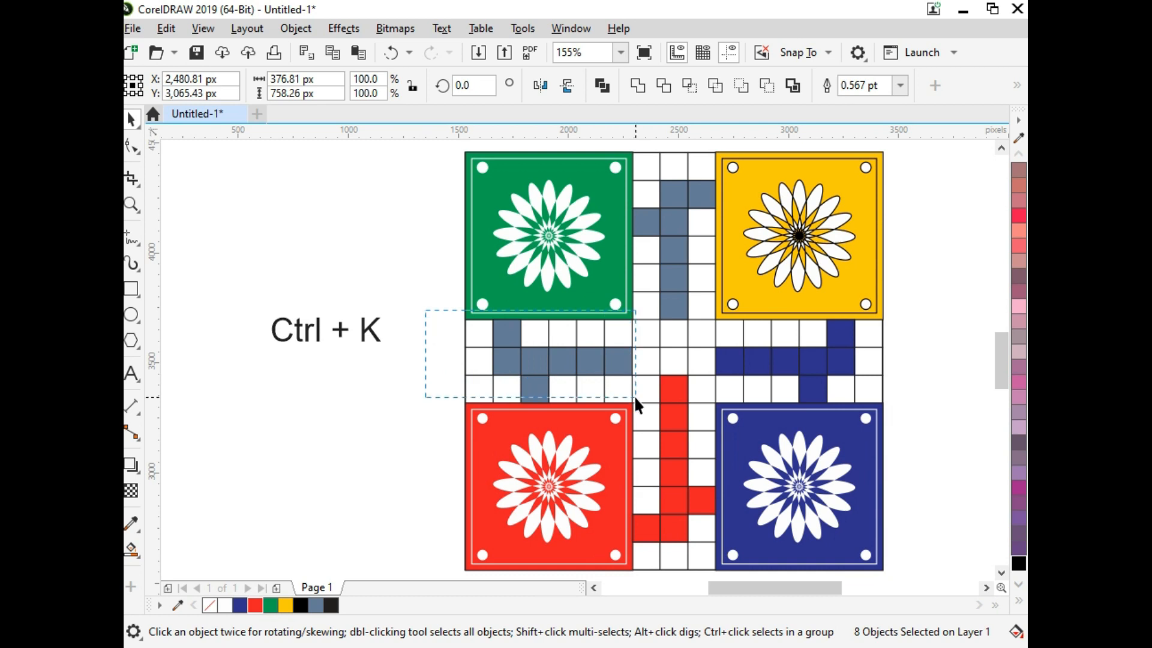
pyautogui.moveTo(634, 395); pyautogui.dragTo(634, 396)
pyautogui.click(271, 604)
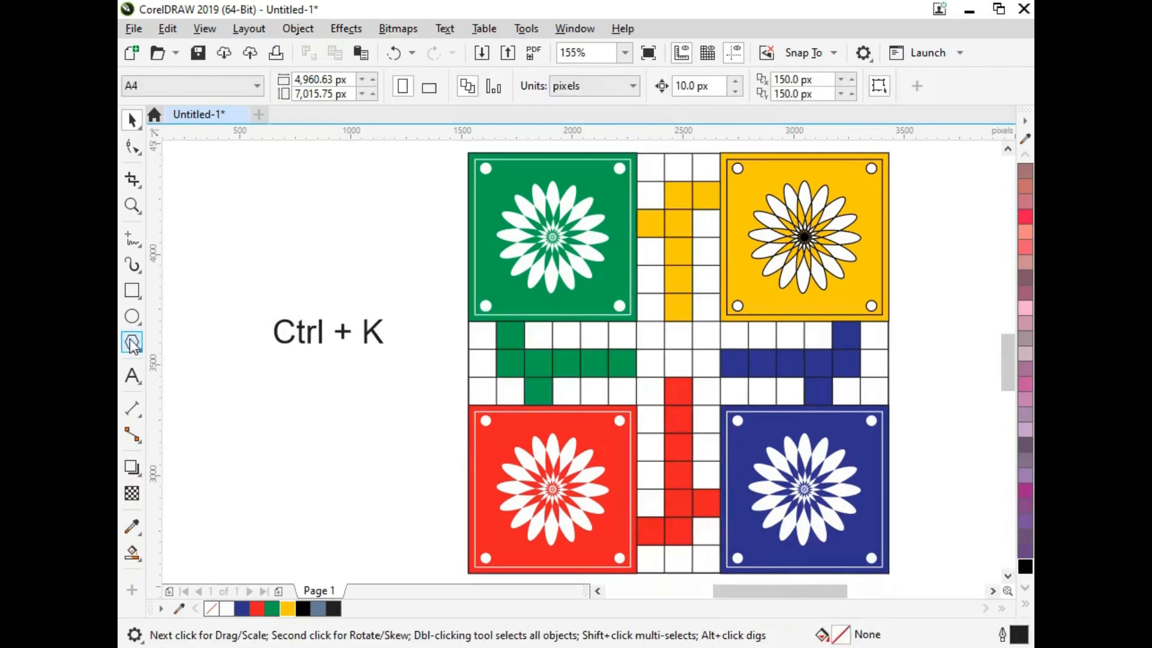
# Step: Draw a polygon about 525 by 400 px beside the board and set it to 3 sides
pyautogui.click(132, 343)
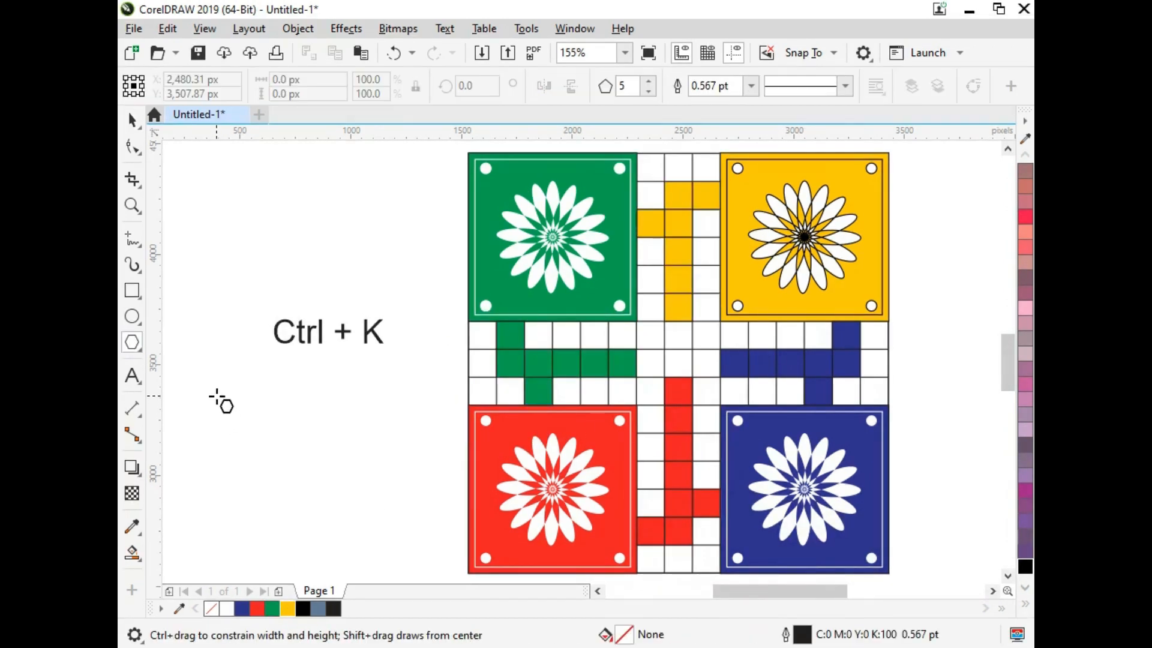
pyautogui.moveTo(220, 403); pyautogui.dragTo(347, 490)
pyautogui.press('space')
pyautogui.click(649, 91)
pyautogui.click(649, 91)
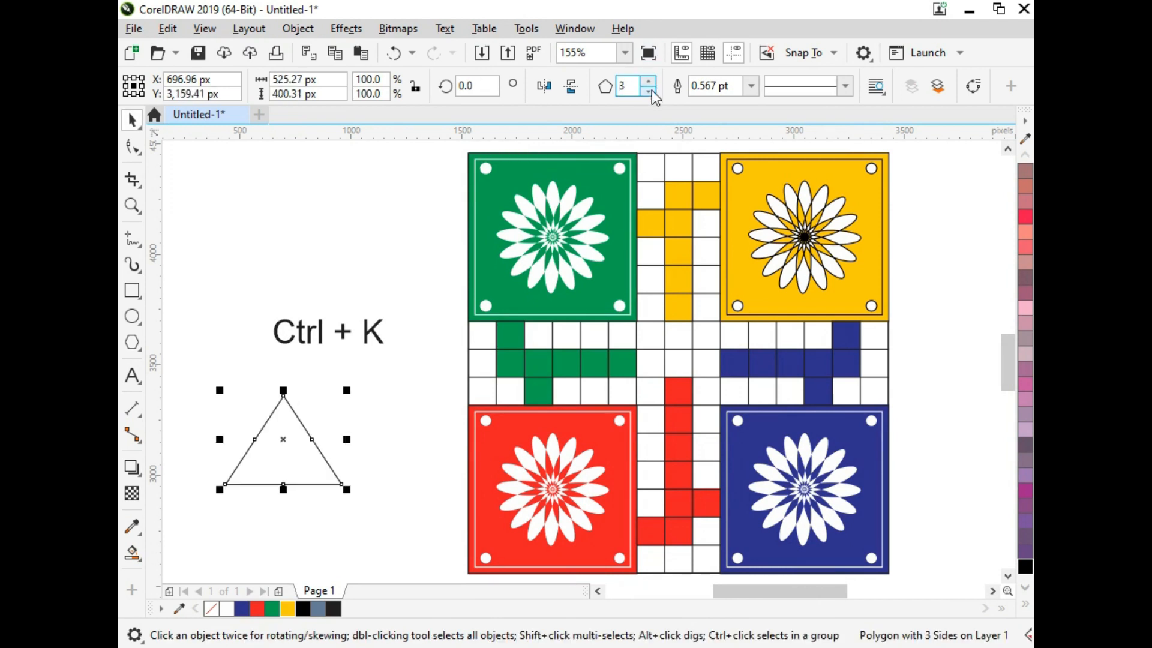
# Step: Rotate the triangle by 90 degrees, move it onto the board's central square and reduce its height to fit there
pyautogui.moveTo(302, 441); pyautogui.dragTo(373, 443)
pyautogui.click(373, 443)
pyautogui.moveTo(420, 389); pyautogui.dragTo(297, 370)
pyautogui.click(370, 442)
pyautogui.moveTo(400, 442); pyautogui.dragTo(747, 379)
pyautogui.press('F2')
pyautogui.moveTo(628, 286); pyautogui.dragTo(776, 498)
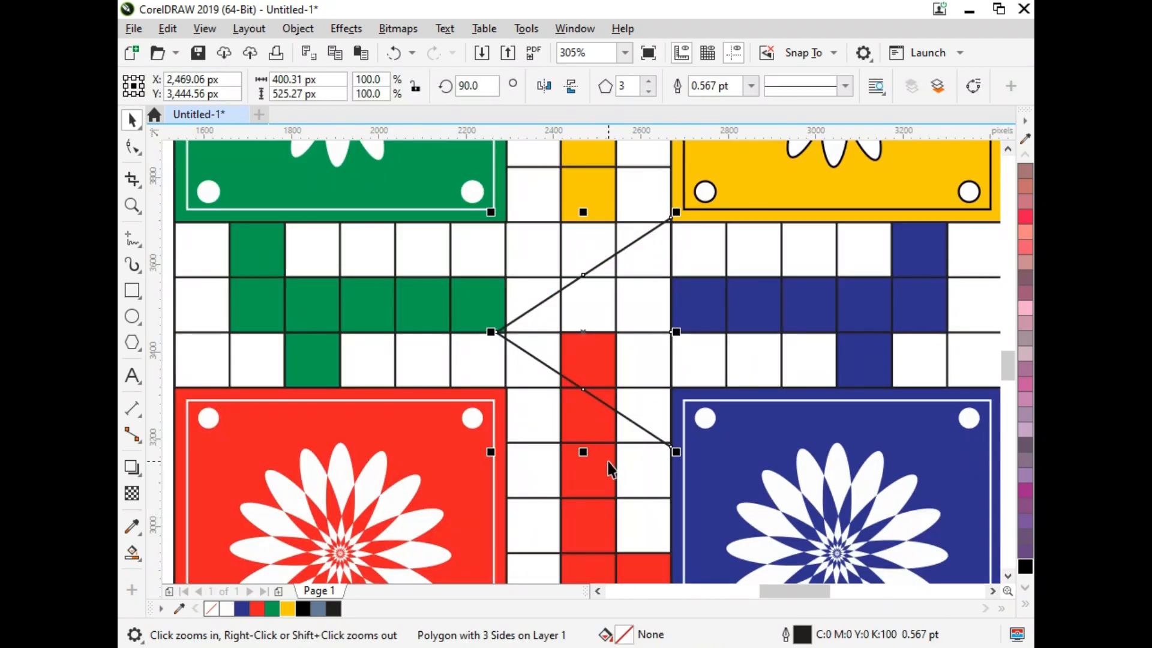
pyautogui.moveTo(583, 451); pyautogui.dragTo(583, 358)
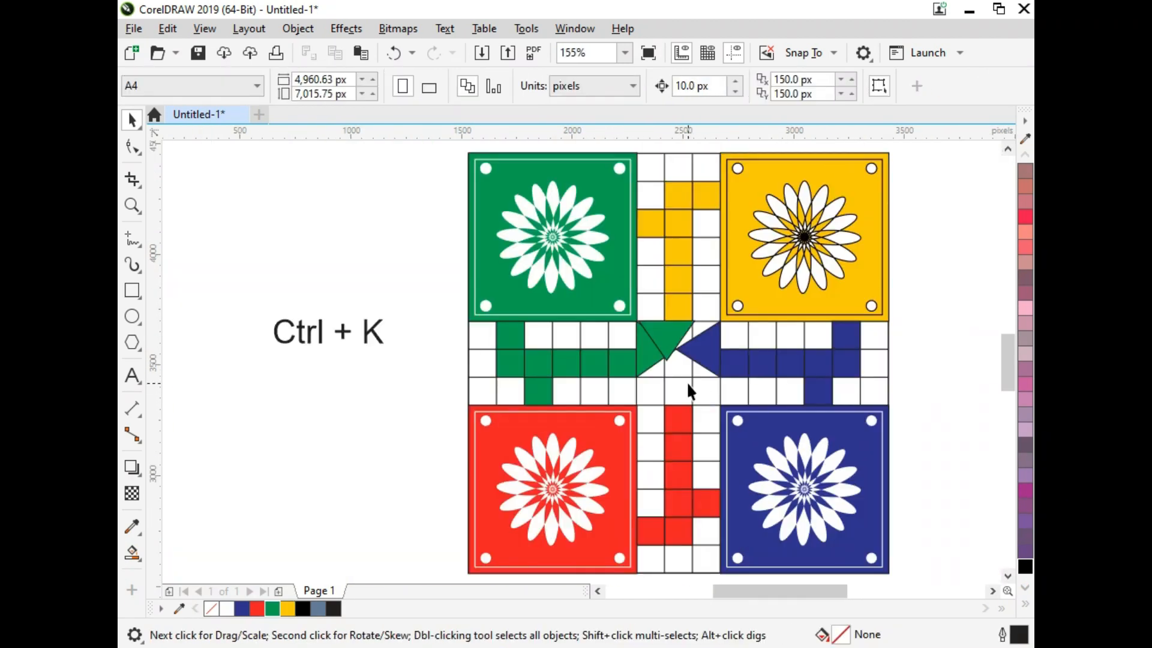
# Step: Delete the extra downward-pointing green triangle from the central square
pyautogui.click(709, 353)
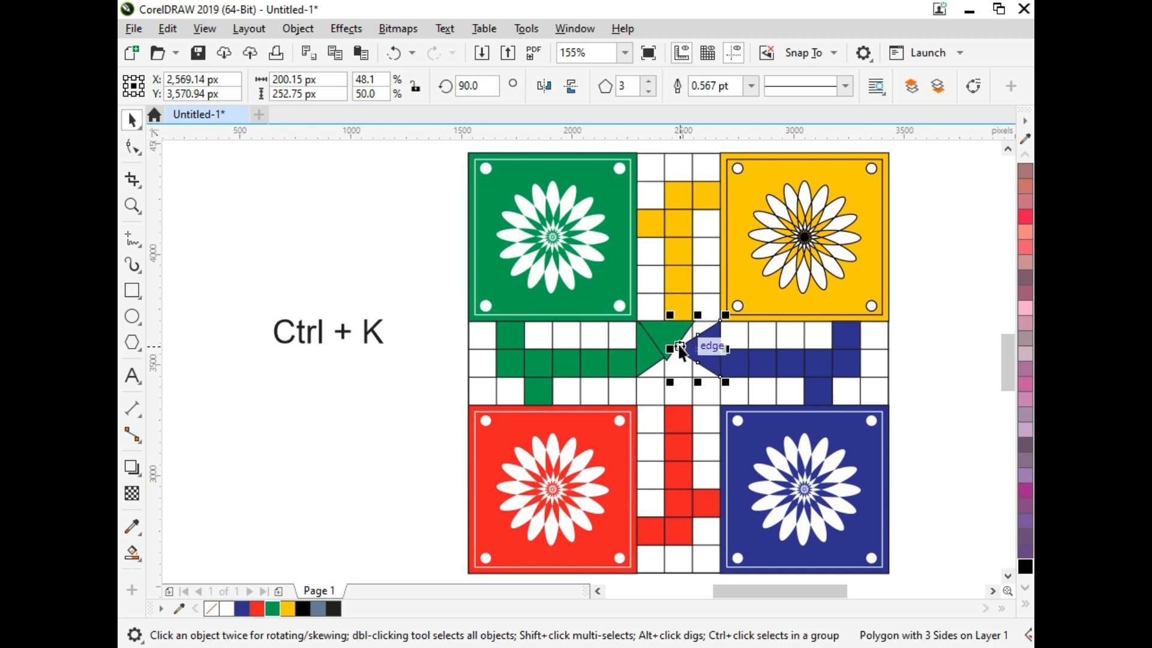
pyautogui.click(664, 334)
pyautogui.press('Escape')
# Step: Stretch the blue and green triangles to the central square's full height of about 379 px
pyautogui.click(694, 344)
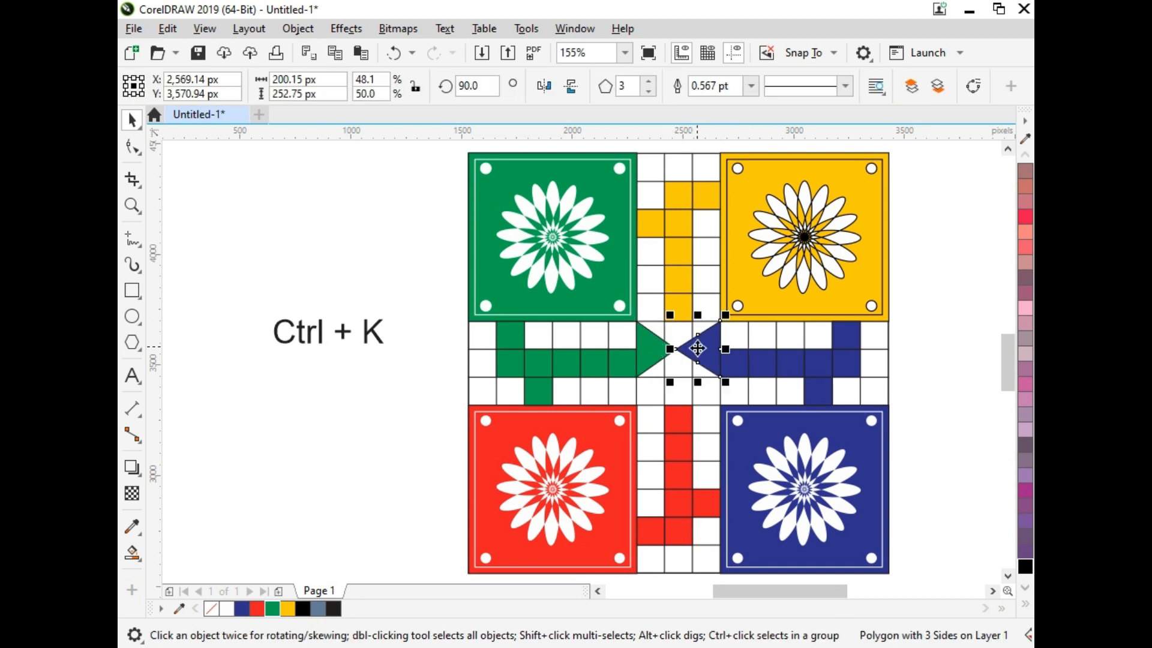
pyautogui.moveTo(670, 382); pyautogui.dragTo(688, 408)
pyautogui.keyDown('shift'); pyautogui.click(653, 360); pyautogui.keyUp('shift')
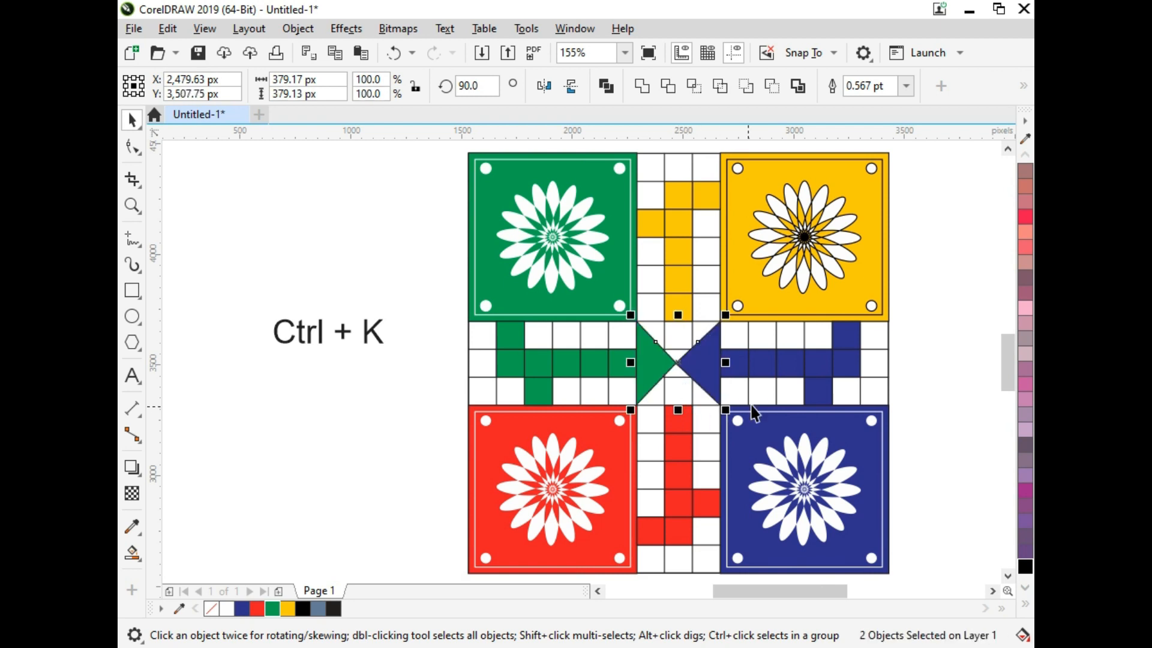
# Step: Make a copy of the left green triangle rotated to point straight down
pyautogui.click(757, 384)
pyautogui.press('F2')
pyautogui.moveTo(833, 263); pyautogui.dragTo(512, 471)
pyautogui.click(548, 330)
pyautogui.click(548, 333)
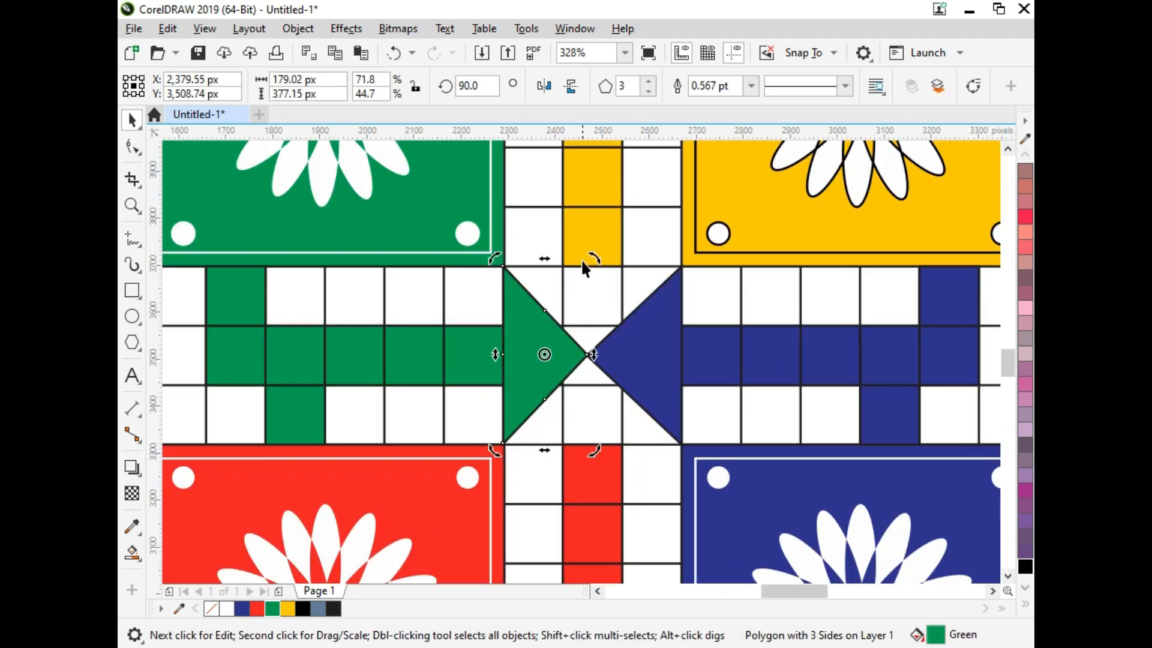
pyautogui.click(591, 257)
pyautogui.click(553, 338)
pyautogui.click(554, 338)
pyautogui.moveTo(592, 258); pyautogui.dragTo(625, 390)
# Step: Move the downward-pointing triangle into the central square's upper gap and stretch its height to 189.69 px so its tip reaches the centre
pyautogui.moveTo(546, 354); pyautogui.dragTo(606, 316)
pyautogui.click(565, 344)
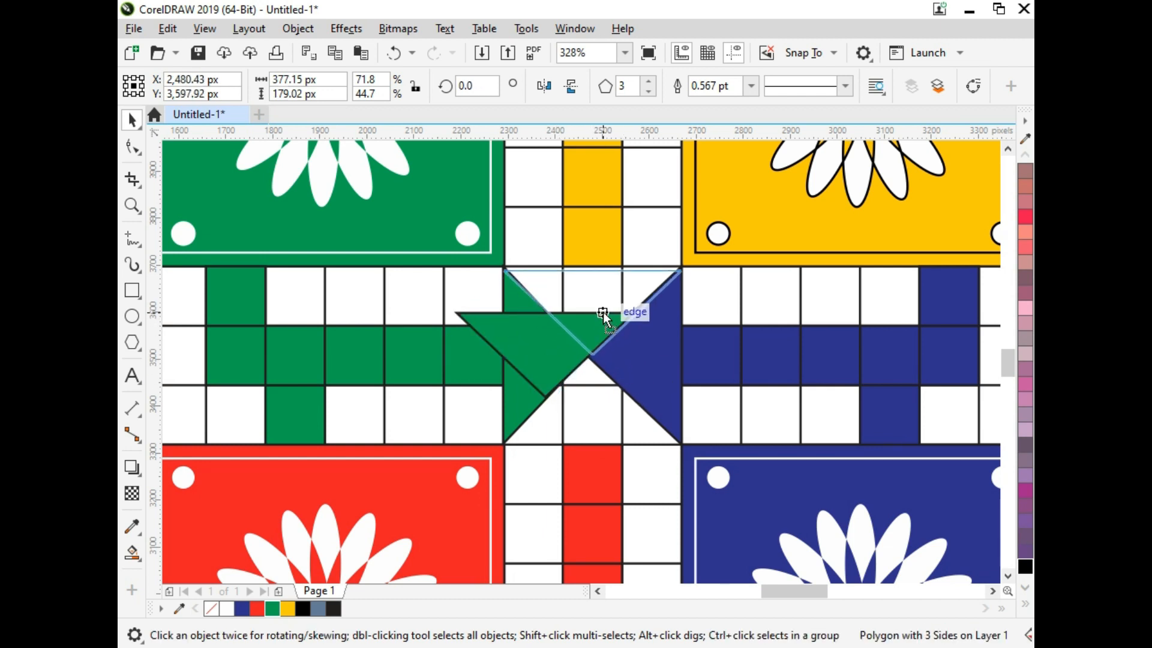
pyautogui.press('Up')
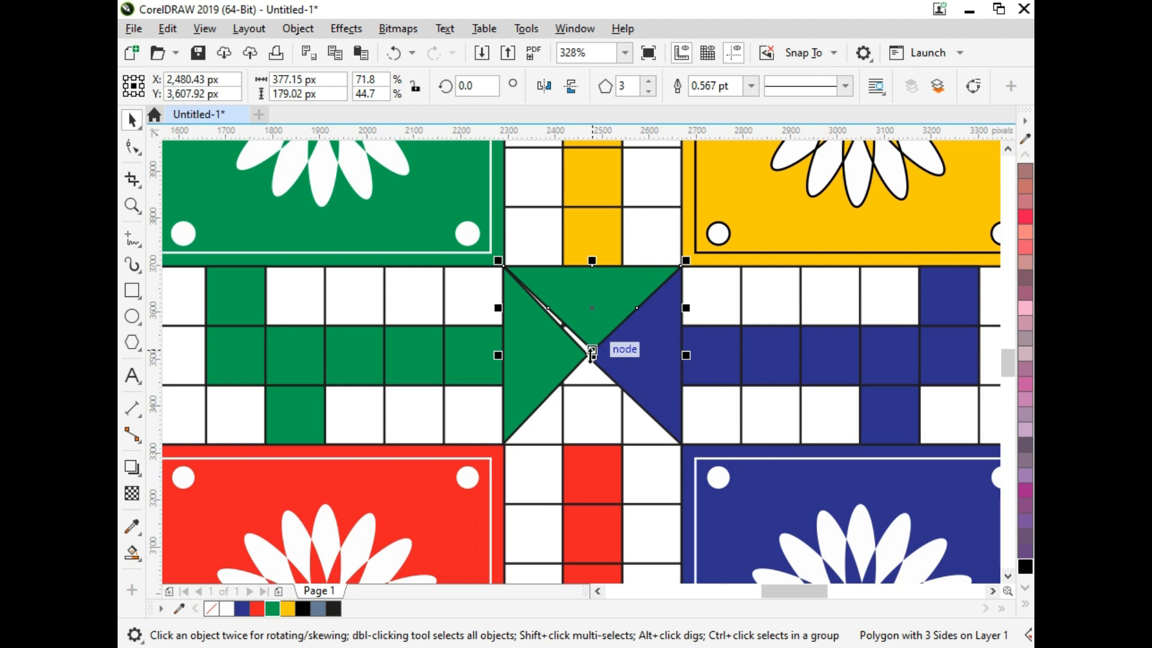
pyautogui.moveTo(592, 355); pyautogui.dragTo(592, 361)
# Step: Widen the left green triangle so its tip meets the other triangles at the centre of the board
pyautogui.scroll(2, 598, 361)
pyautogui.click(560, 361)
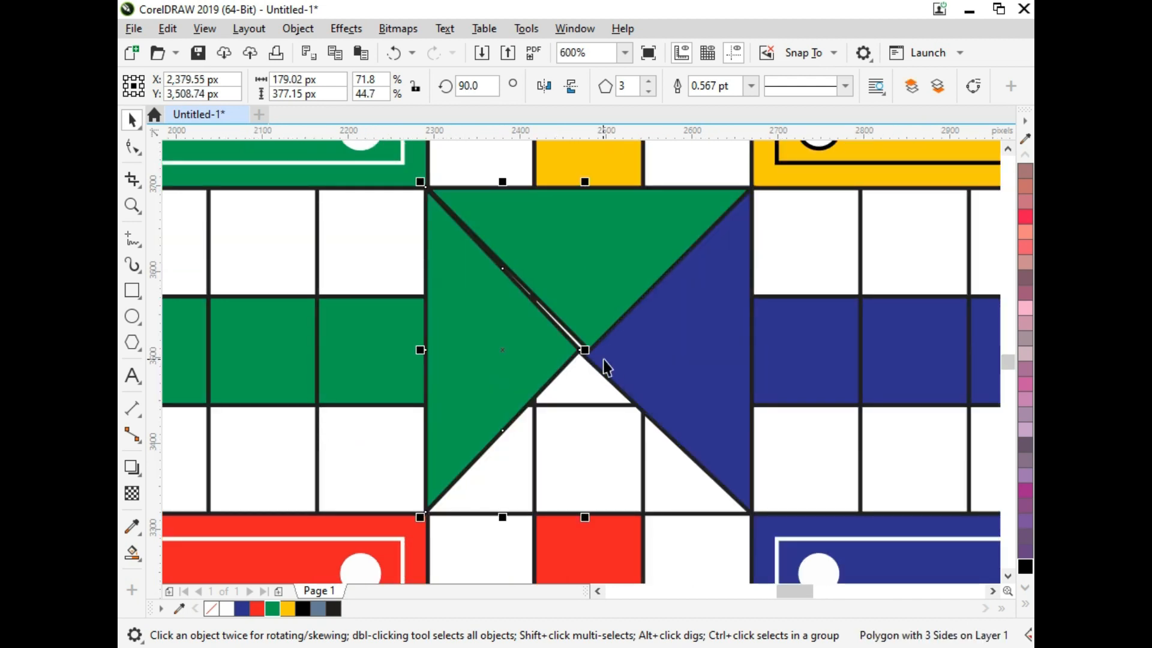
pyautogui.click(604, 358)
pyautogui.moveTo(572, 351); pyautogui.dragTo(588, 352)
pyautogui.click(568, 359)
# Step: Mirror a copy of the upper triangle into the central square's lower gap and fill the copy red
pyautogui.click(587, 329)
pyautogui.moveTo(588, 182); pyautogui.dragTo(591, 405)
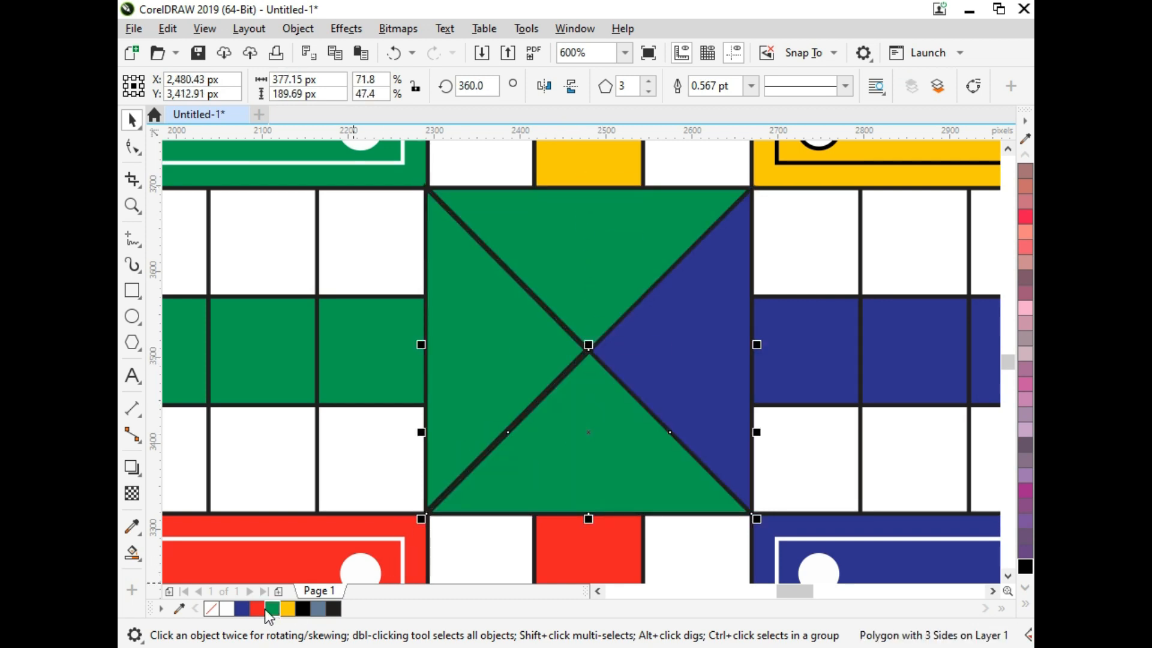
pyautogui.click(241, 609)
pyautogui.click(257, 609)
# Step: Fill the upper triangle of the central square with yellow
pyautogui.click(542, 386)
pyautogui.click(583, 279)
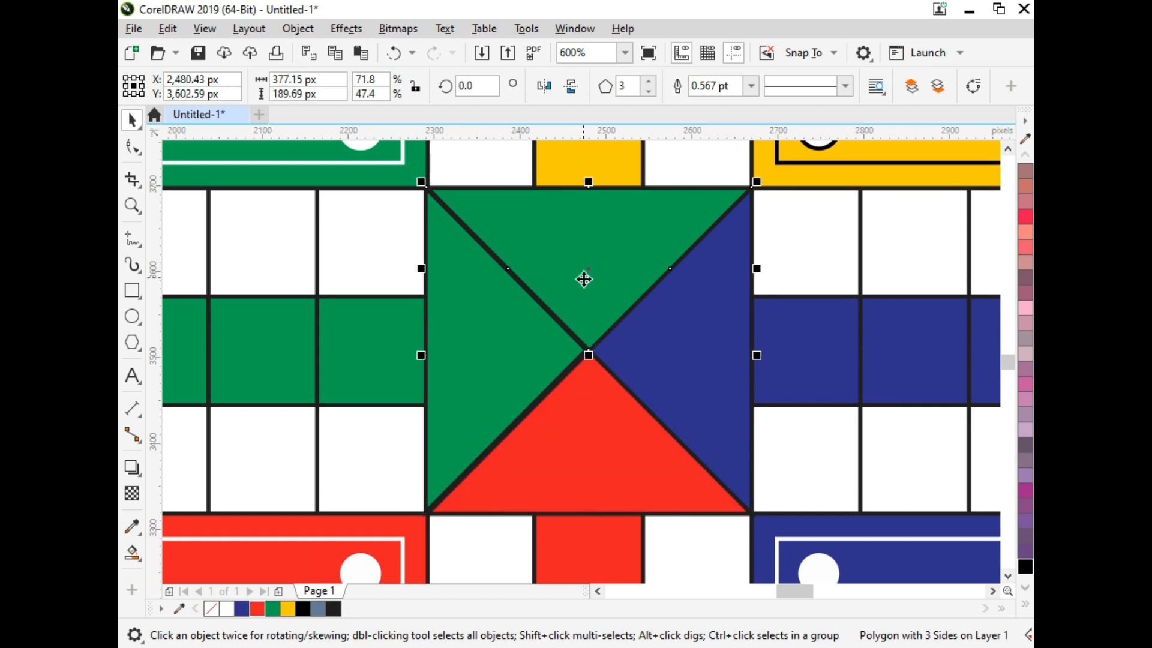
pyautogui.click(288, 609)
pyautogui.click(686, 352)
pyautogui.scroll(-5, 686, 352)
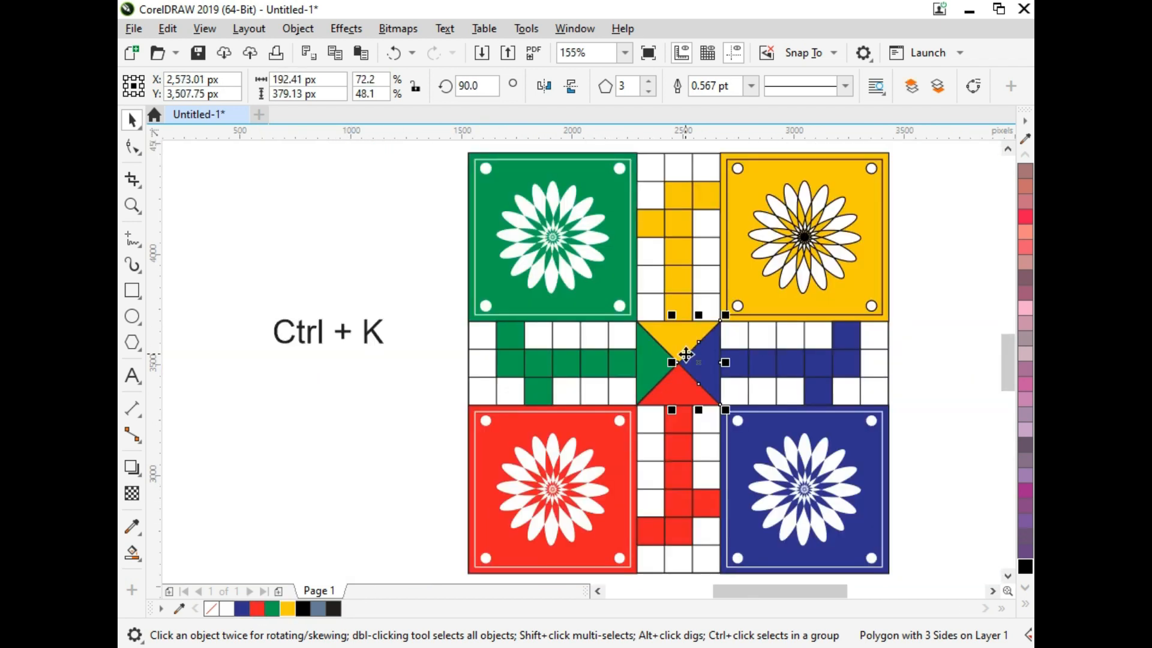
pyautogui.click(407, 439)
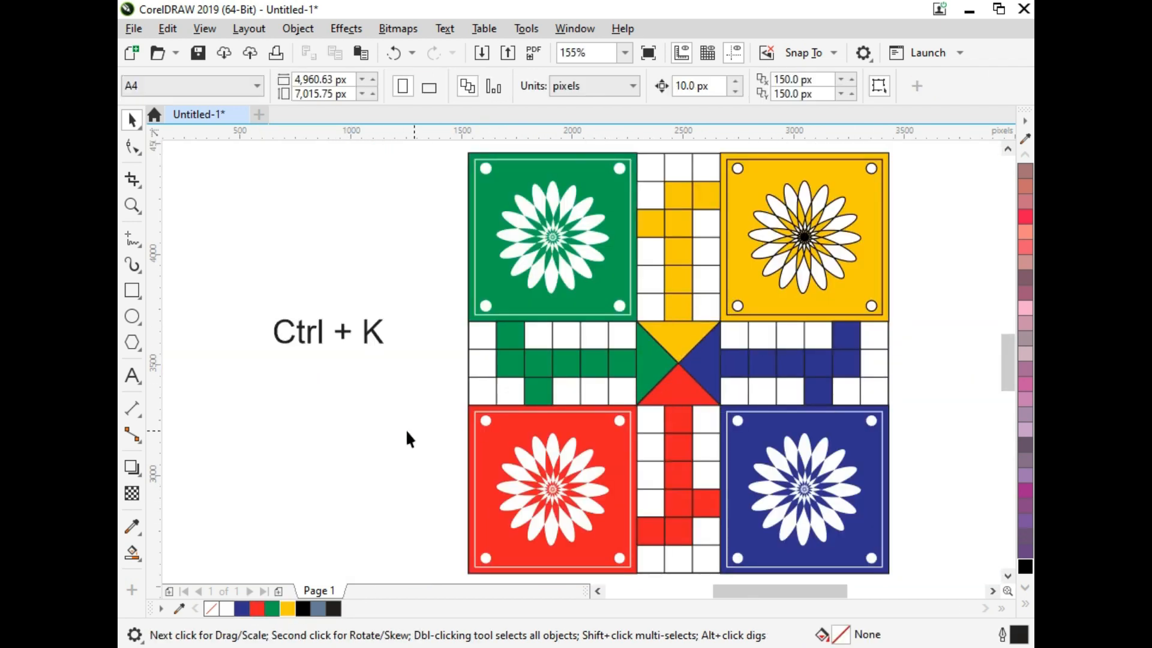
# Step: Draw a small radial burst with the Impact tool and move it onto the green home path in the board's left arm
pyautogui.click(142, 358)
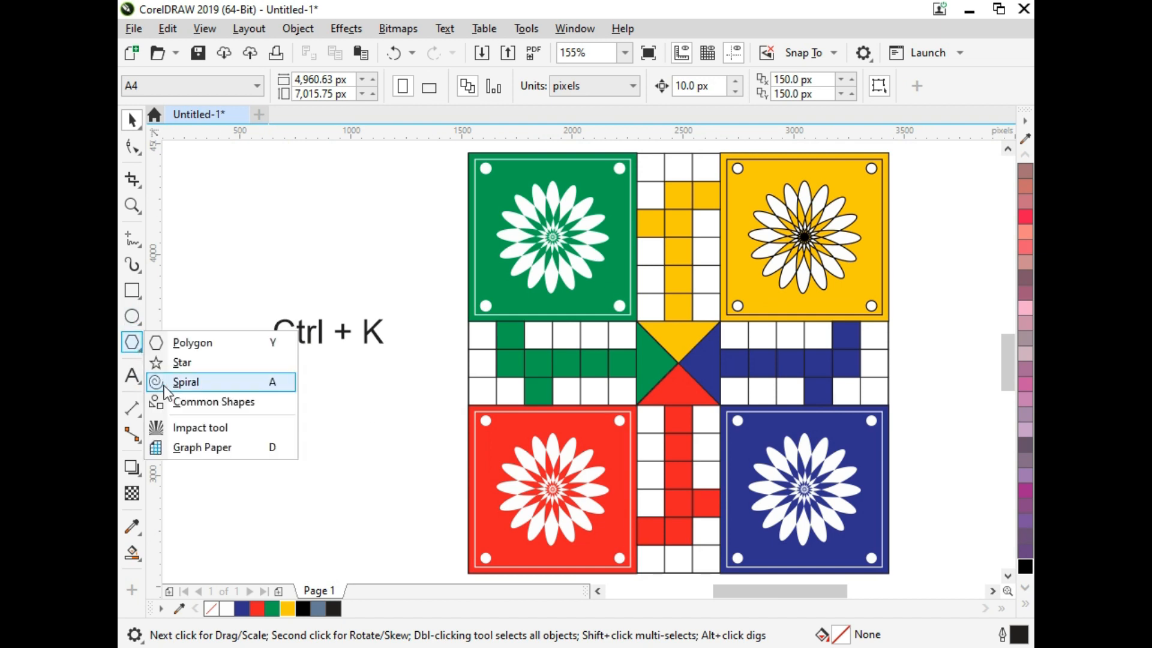
pyautogui.click(216, 427)
pyautogui.moveTo(256, 403); pyautogui.dragTo(280, 426)
pyautogui.press('space')
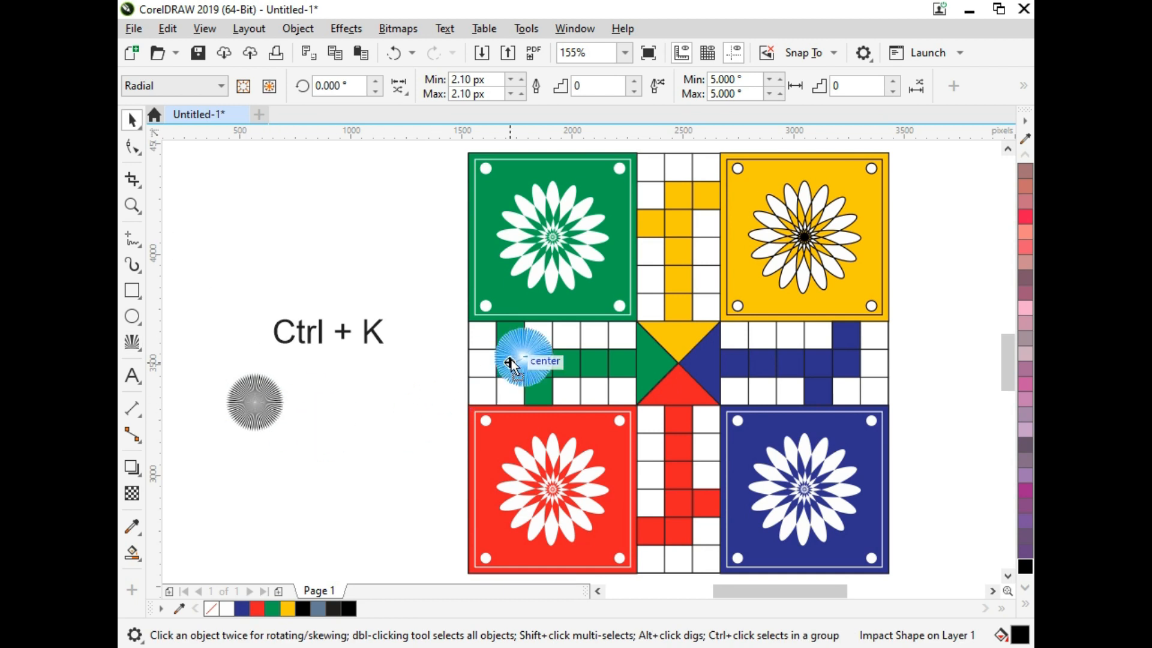
pyautogui.moveTo(510, 360); pyautogui.dragTo(510, 360)
# Step: Fill the burst white and fit it centred inside the upper-row green cell of the left arm
pyautogui.press('F2')
pyautogui.moveTo(575, 440); pyautogui.dragTo(478, 298)
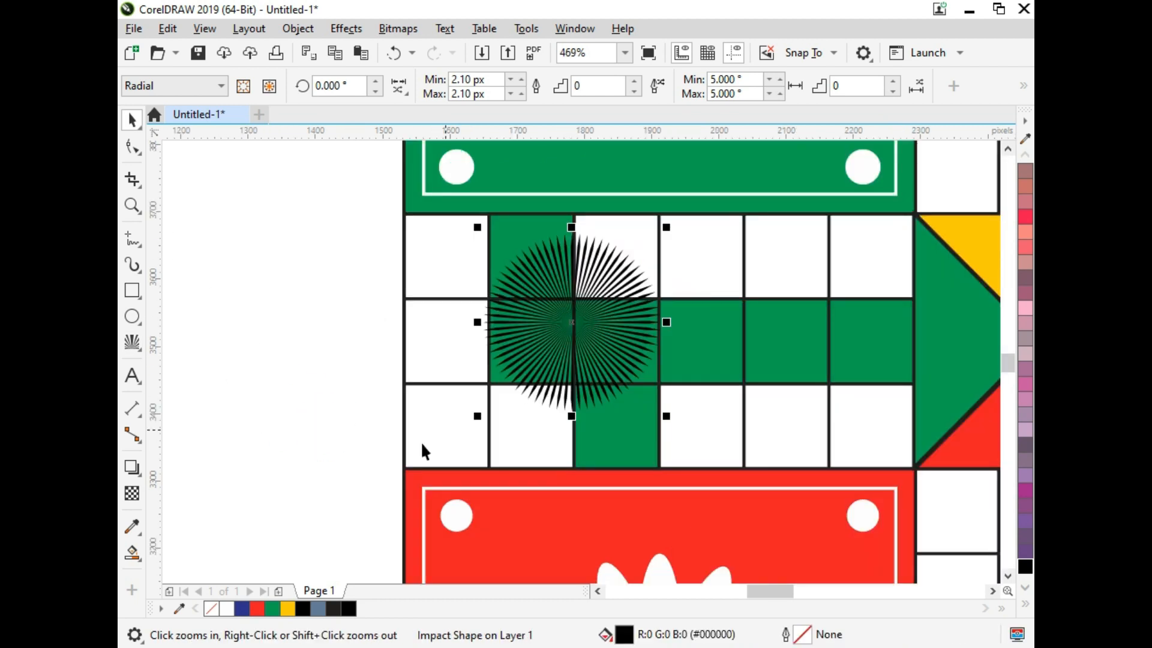
pyautogui.click(228, 609)
pyautogui.moveTo(665, 228); pyautogui.dragTo(679, 272)
pyautogui.keyDown('shift'); pyautogui.click(531, 252); pyautogui.keyUp('shift')
pyautogui.press('c')
pyautogui.press('e')
pyautogui.click(394, 288)
# Step: Shrink the white burst so it leaves a margin inside its green cell
pyautogui.click(511, 268)
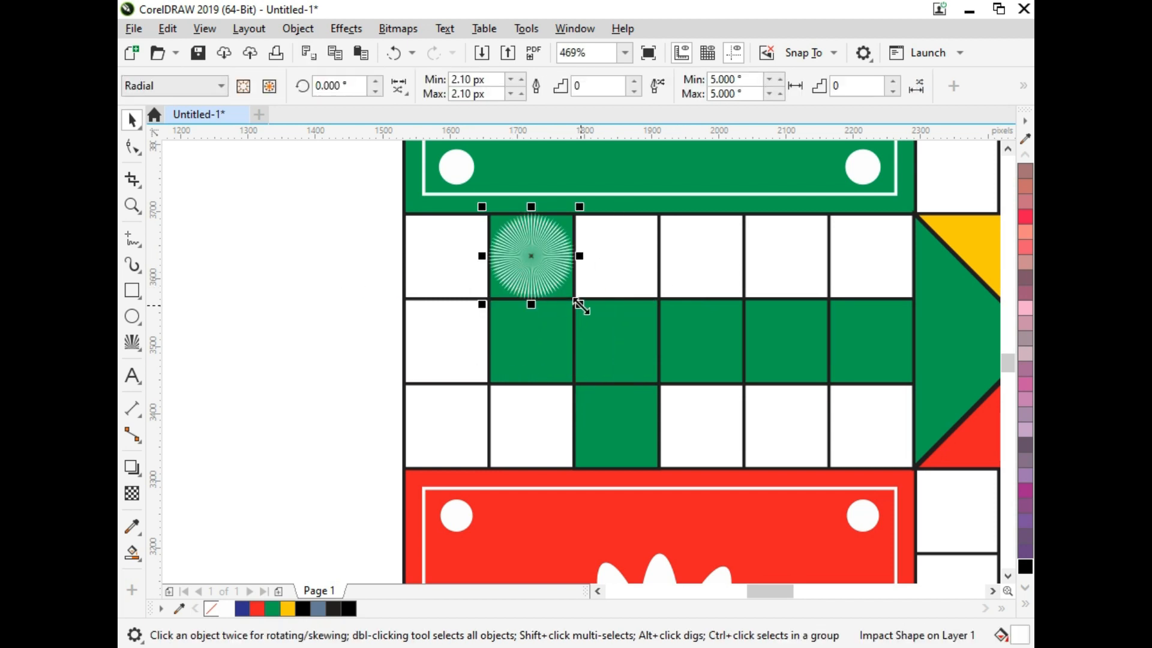
pyautogui.moveTo(581, 307); pyautogui.dragTo(566, 308)
pyautogui.click(342, 319)
pyautogui.click(523, 273)
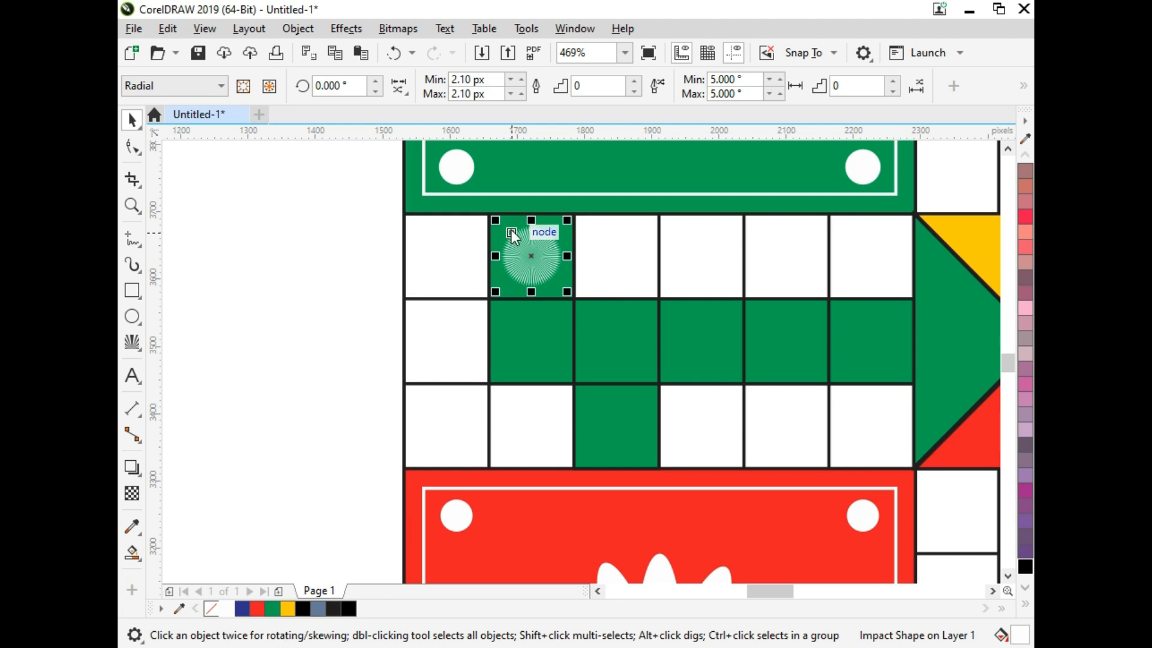
pyautogui.press('F12')
pyautogui.press('Escape')
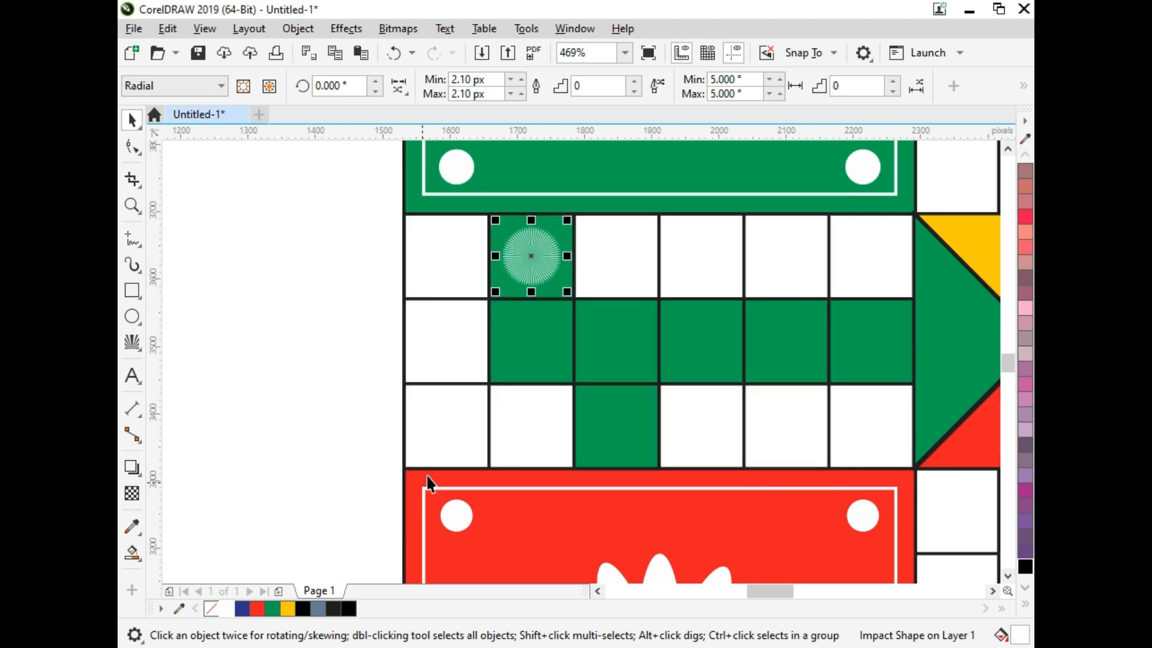
# Step: Recolour the burst in the upper-row green cell yellow
pyautogui.press('F2')
pyautogui.moveTo(527, 235); pyautogui.dragTo(569, 324)
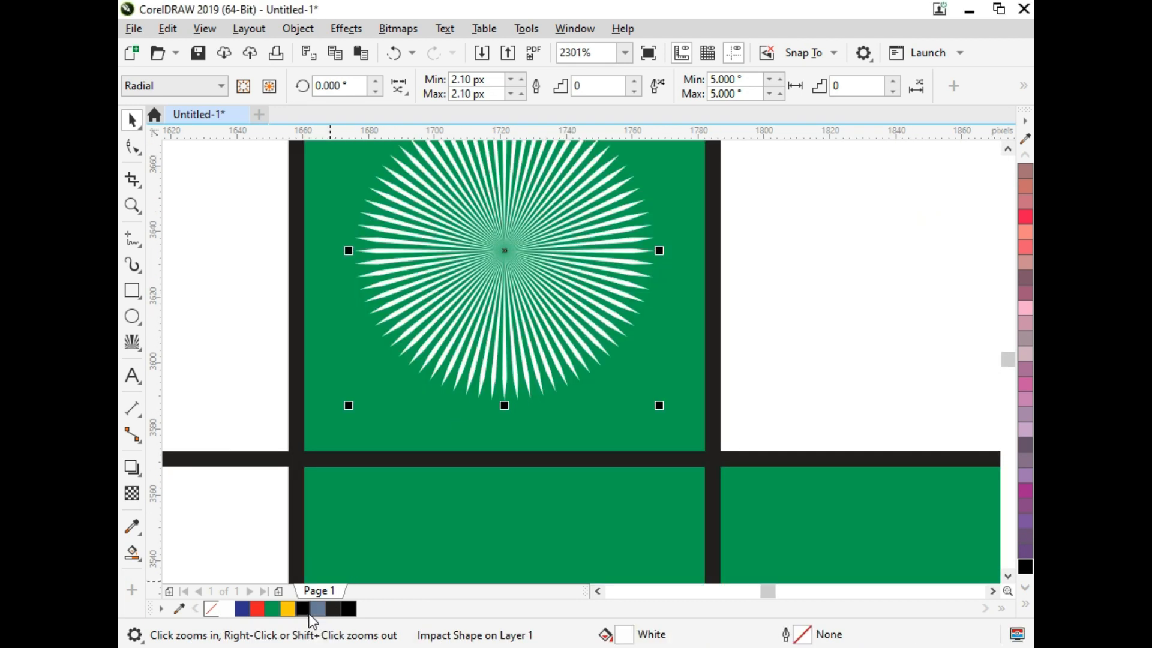
pyautogui.click(288, 609)
pyautogui.scroll(-3, 450, 360)
pyautogui.scroll(2, 550, 378)
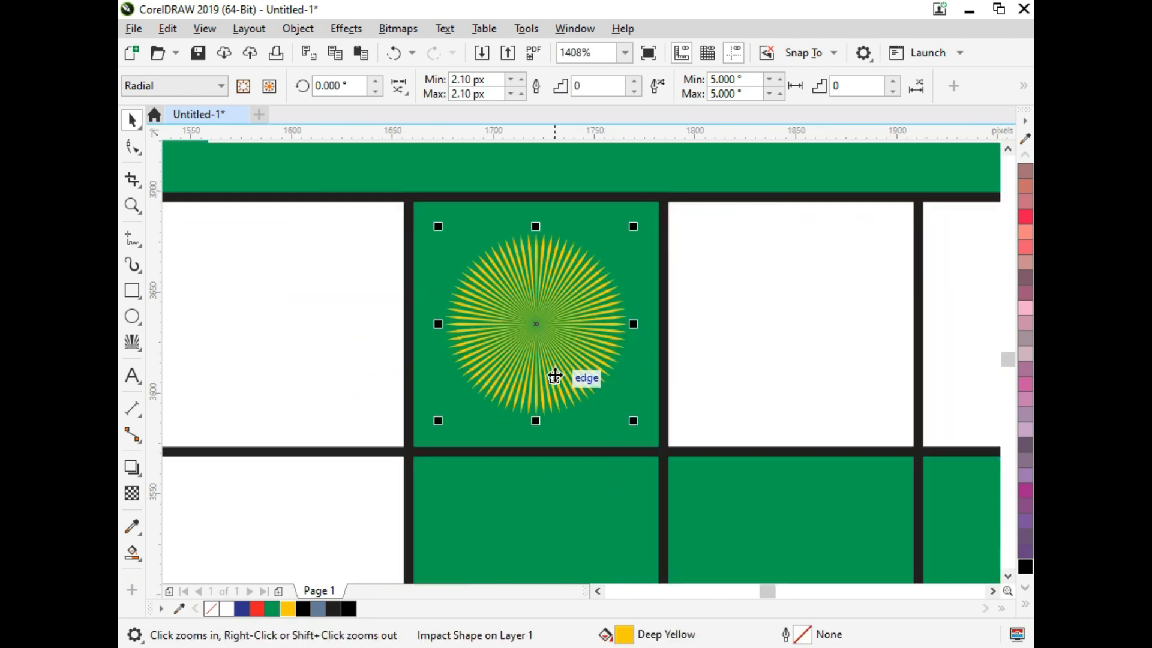
# Step: Enlarge the yellow burst slightly and remove it from the green cell
pyautogui.moveTo(633, 421); pyautogui.dragTo(645, 434)
pyautogui.scroll(-2, 530, 326)
pyautogui.press('Delete')
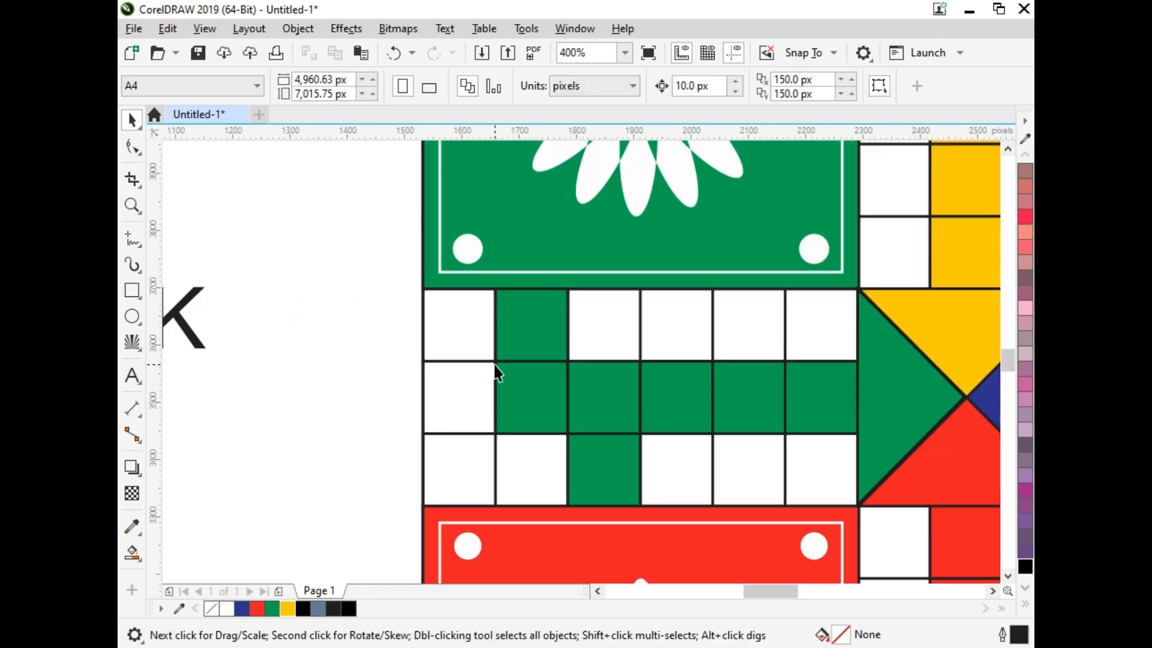
# Step: Ungroup the green corner square so its flower can be selected on its own
pyautogui.scroll(-2, 496, 354)
pyautogui.click(529, 230)
pyautogui.hotkey('ctrl', 'u')
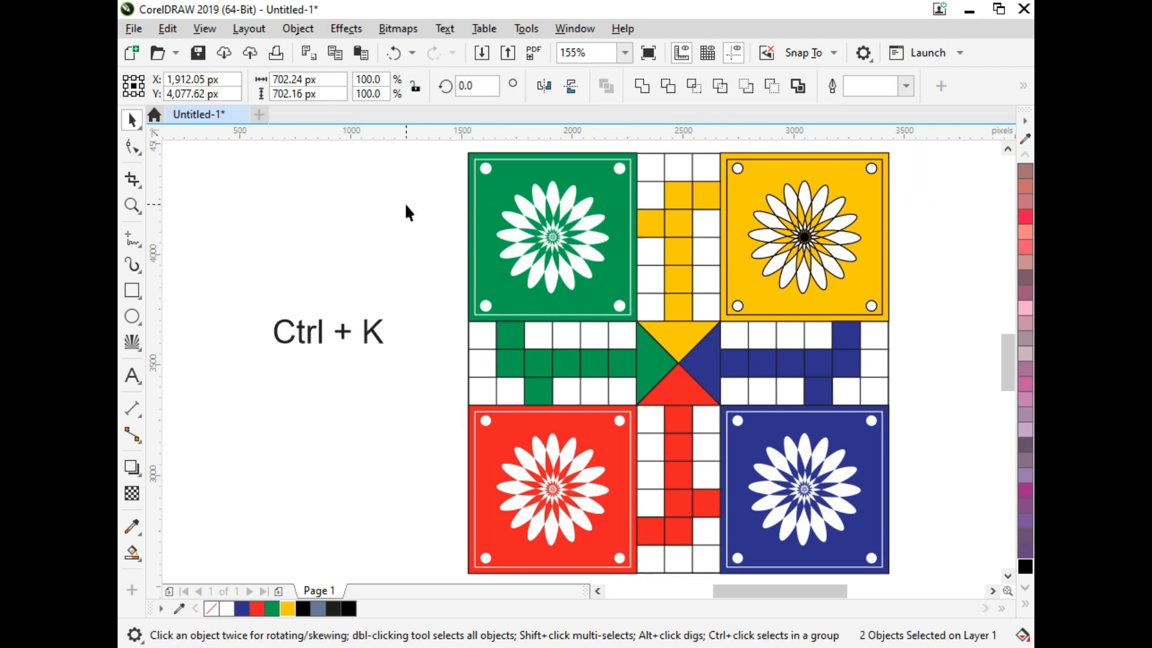
pyautogui.click(405, 206)
pyautogui.click(580, 214)
pyautogui.click(580, 214)
pyautogui.hotkey('ctrl', 'u')
pyautogui.click(547, 223)
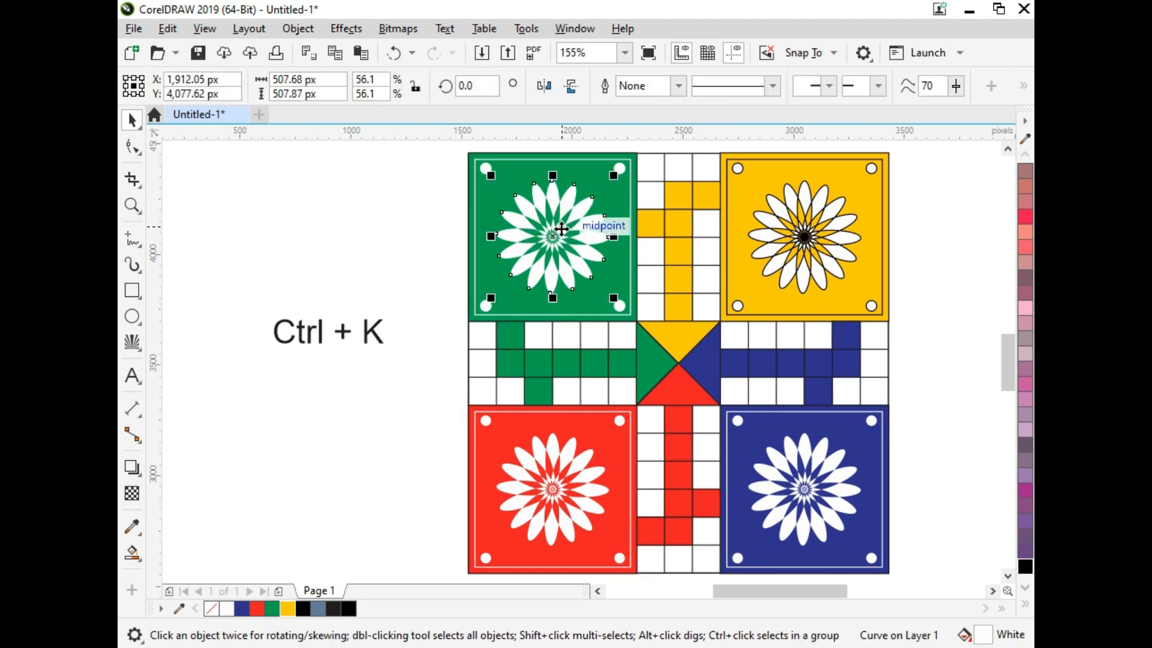
pyautogui.click(369, 235)
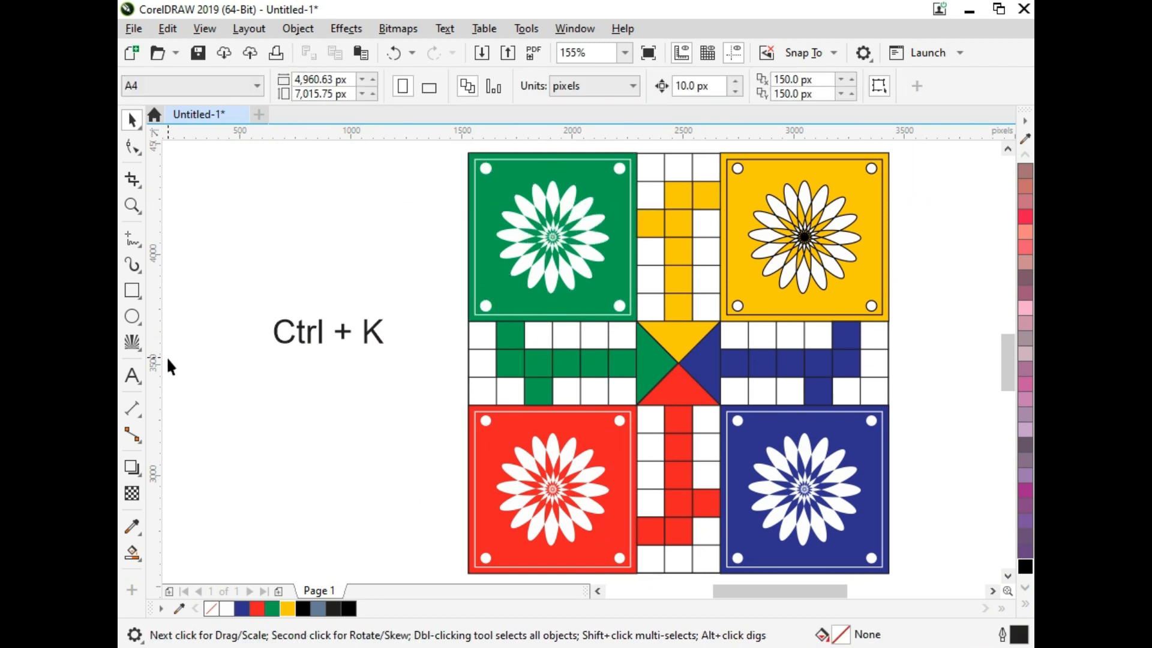
# Step: Draw a circle in the empty area beside the board and set its size to 300 x 300 px
pyautogui.click(138, 319)
pyautogui.click(186, 318)
pyautogui.moveTo(232, 406); pyautogui.dragTo(297, 469)
pyautogui.click(294, 79)
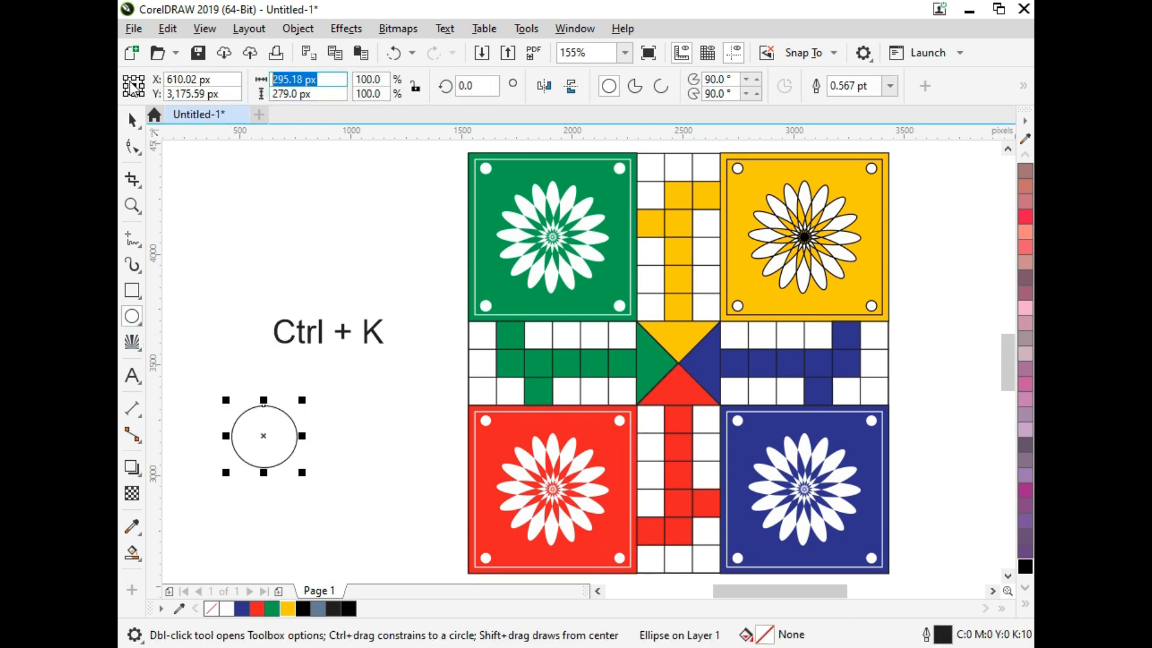
pyautogui.write('300')
pyautogui.press('Tab')
pyautogui.write('300')
pyautogui.press('Return')
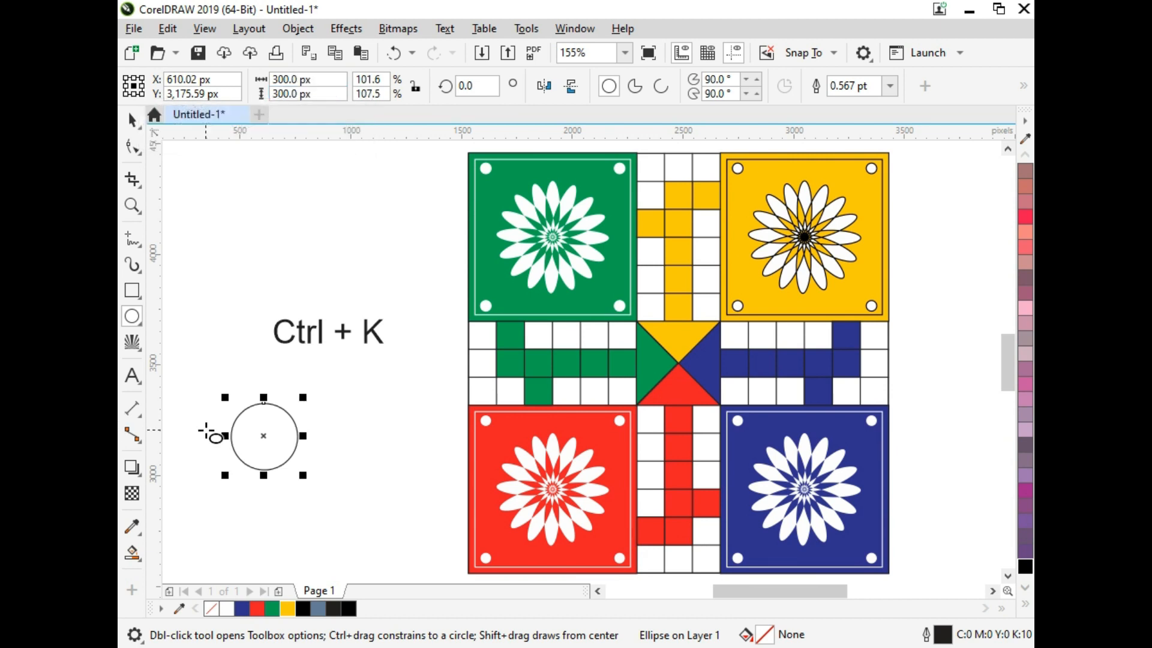
# Step: Move the circle's rotation centre to its lowest point and make a copy rotated about 30 degrees clockwise around it
pyautogui.press('F2')
pyautogui.moveTo(190, 379); pyautogui.dragTo(490, 545)
pyautogui.press('space')
pyautogui.click(440, 238)
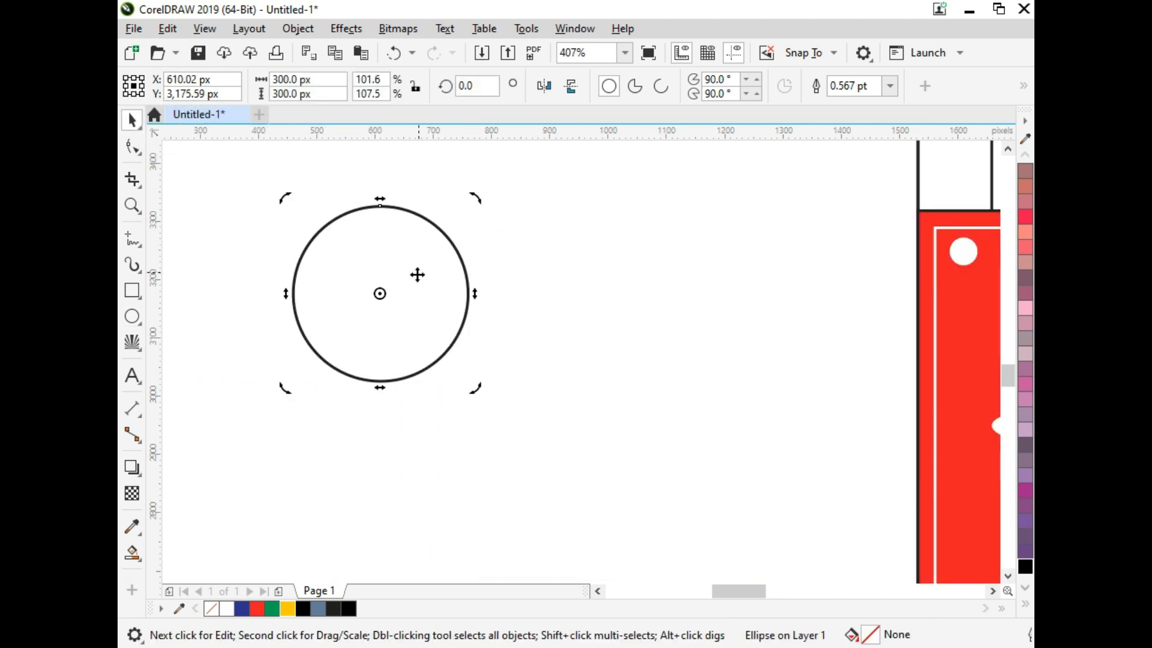
pyautogui.moveTo(381, 364); pyautogui.dragTo(380, 380)
pyautogui.moveTo(481, 199); pyautogui.dragTo(562, 263)
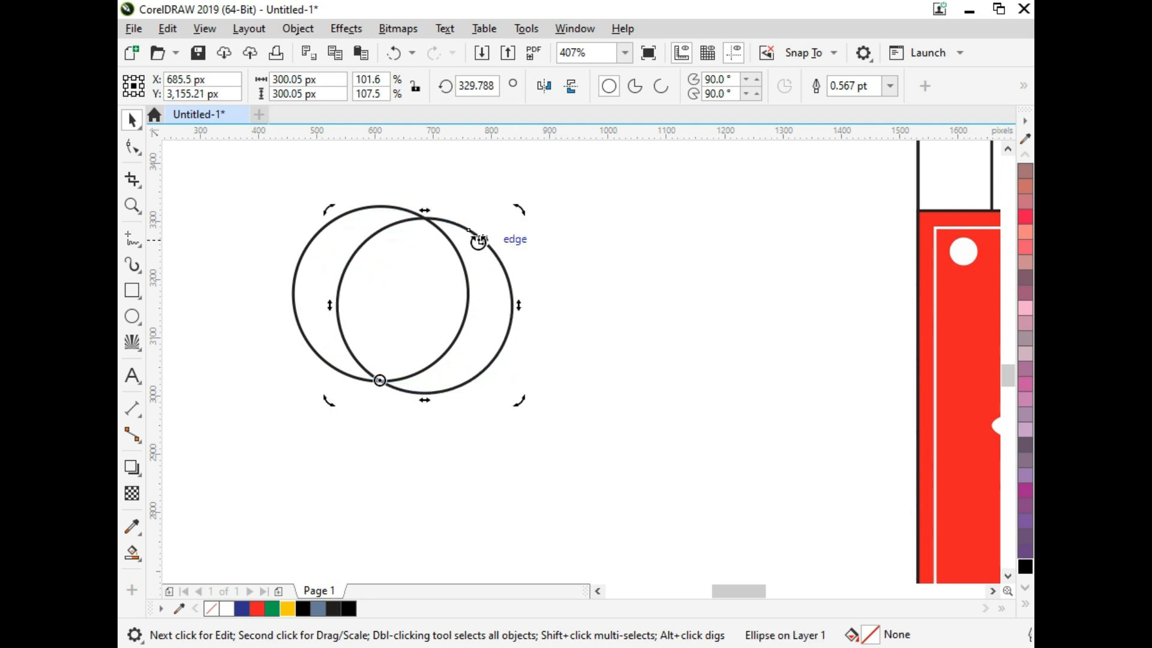
# Step: Repeat the rotated copy around the shared point until twelve circles form a full rosette
pyautogui.scroll(-2, 478, 241)
pyautogui.hotkey('ctrl', 'r')
pyautogui.hotkey('ctrl', 'r')
pyautogui.hotkey('ctrl', 'r')
pyautogui.hotkey('ctrl', 'r')
pyautogui.hotkey('ctrl', 'r')
pyautogui.hotkey('ctrl', 'r')
pyautogui.hotkey('ctrl', 'r')
pyautogui.hotkey('ctrl', 'r')
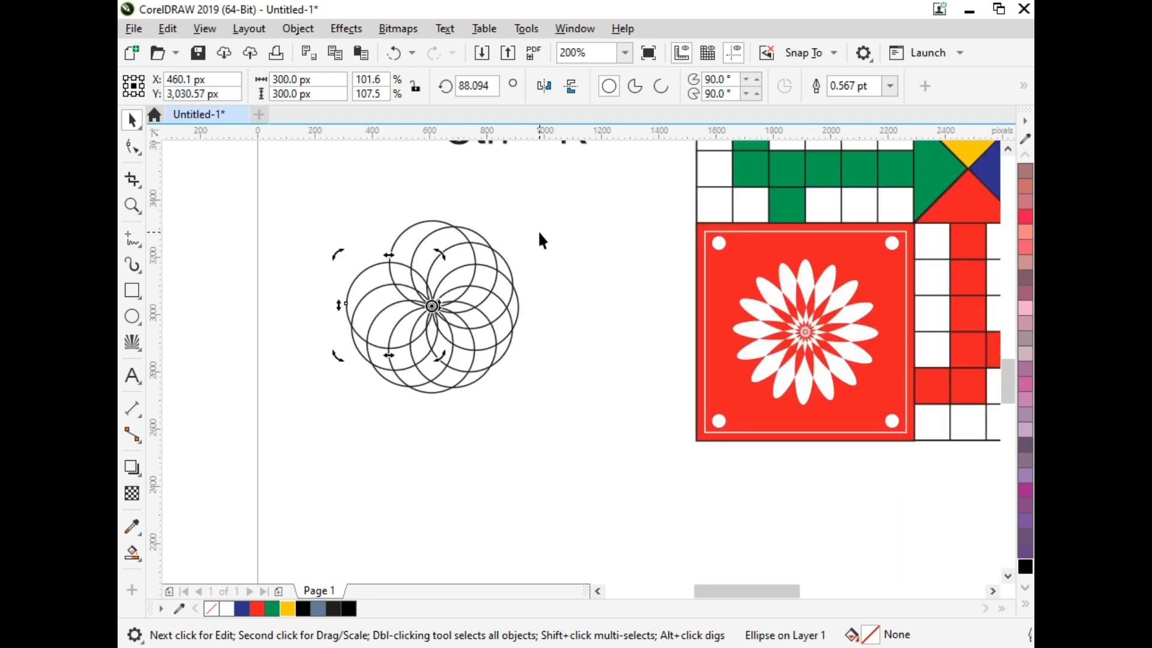
pyautogui.hotkey('ctrl', 'r')
pyautogui.scroll(1, 306, 355)
pyautogui.hotkey('ctrl', 'r')
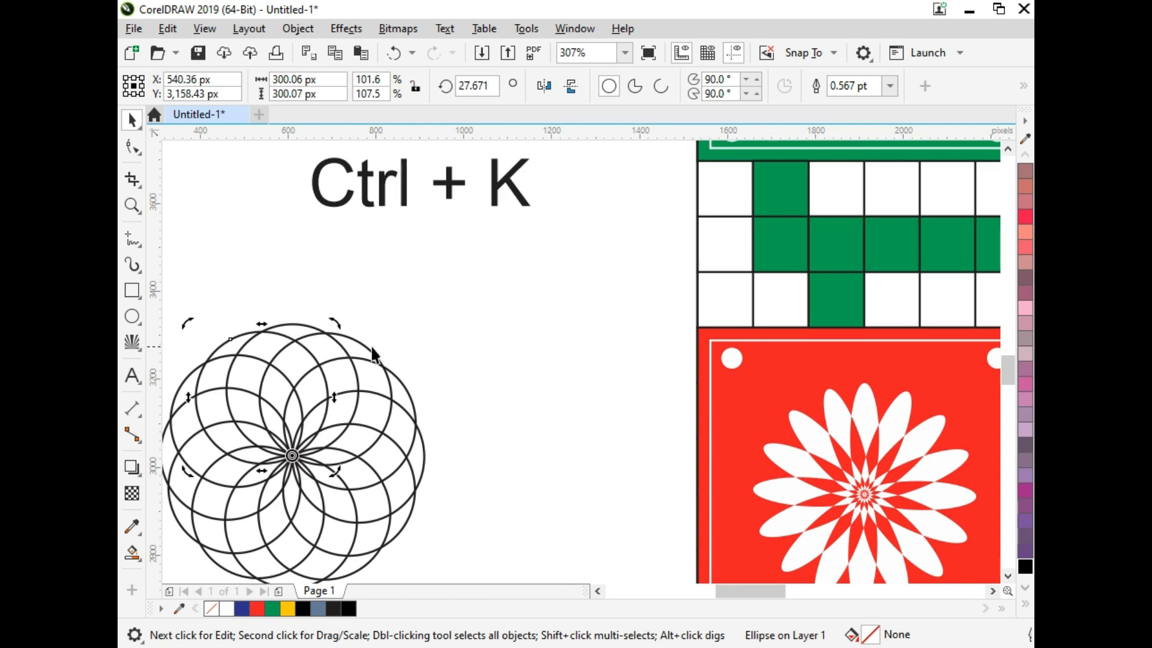
# Step: Combine the twelve circles into one curve and scale it down to 36%, about 216 px across
pyautogui.click(476, 317)
pyautogui.scroll(-2, 476, 317)
pyautogui.moveTo(257, 488); pyautogui.dragTo(493, 198)
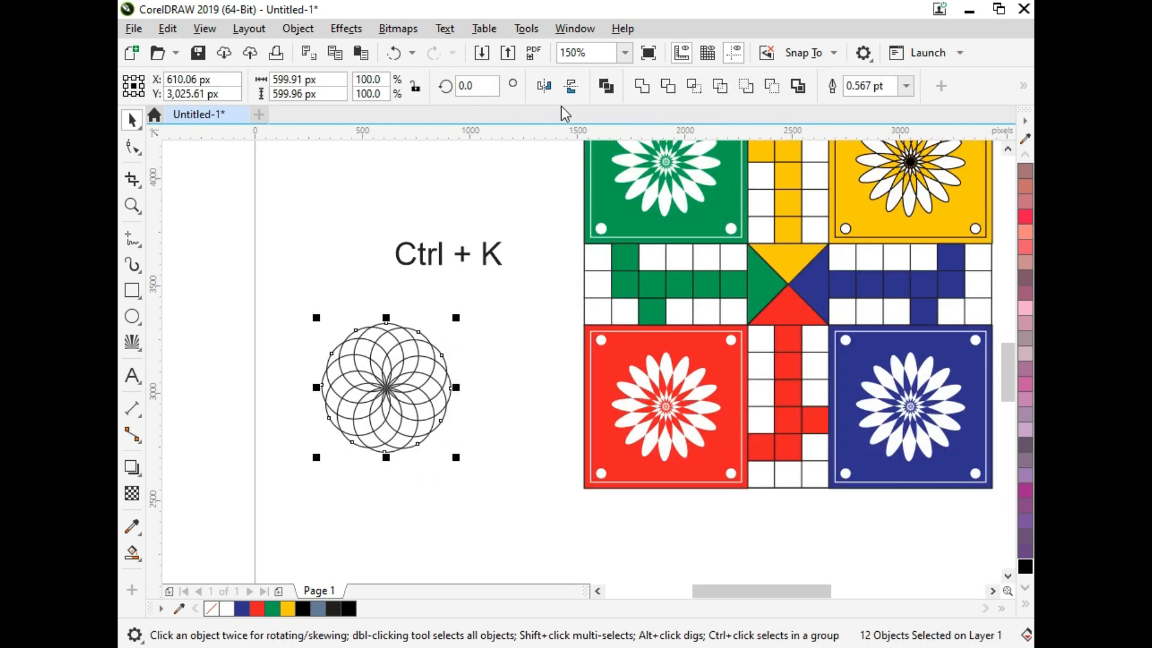
pyautogui.click(606, 86)
pyautogui.moveTo(456, 317); pyautogui.dragTo(414, 359)
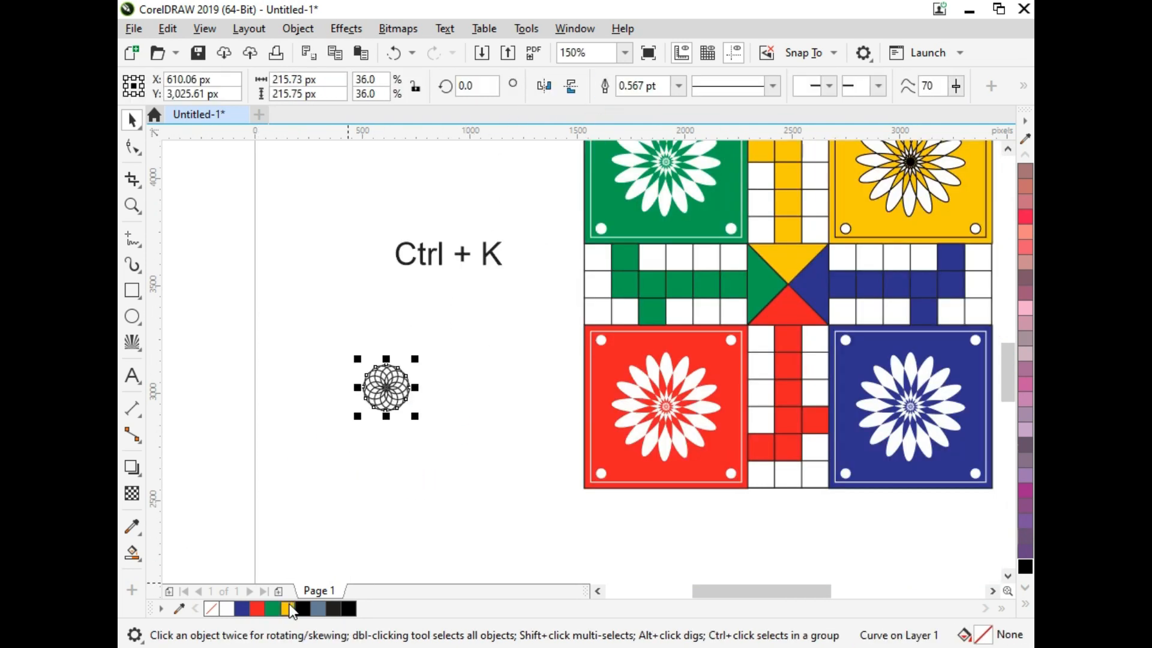
# Step: Fill the rosette white without an outline and centre it on the lower-row green cell of the left arm
pyautogui.click(232, 606)
pyautogui.rightClick(215, 607)
pyautogui.keyDown('shift'); pyautogui.click(655, 311); pyautogui.keyUp('shift')
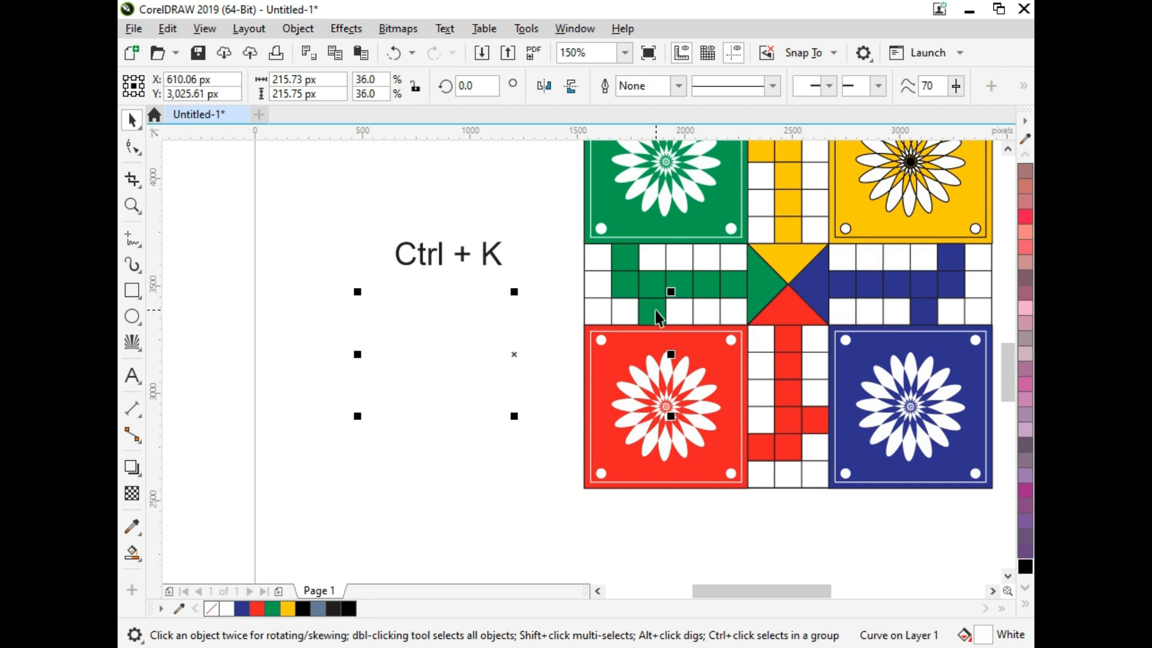
pyautogui.press('c')
pyautogui.press('e')
pyautogui.click(572, 308)
# Step: Scale the rosette down to about 86 px so it fits inside the lower-row green cell
pyautogui.press('F2')
pyautogui.moveTo(597, 263); pyautogui.dragTo(674, 357)
pyautogui.click(612, 326)
pyautogui.click(686, 268)
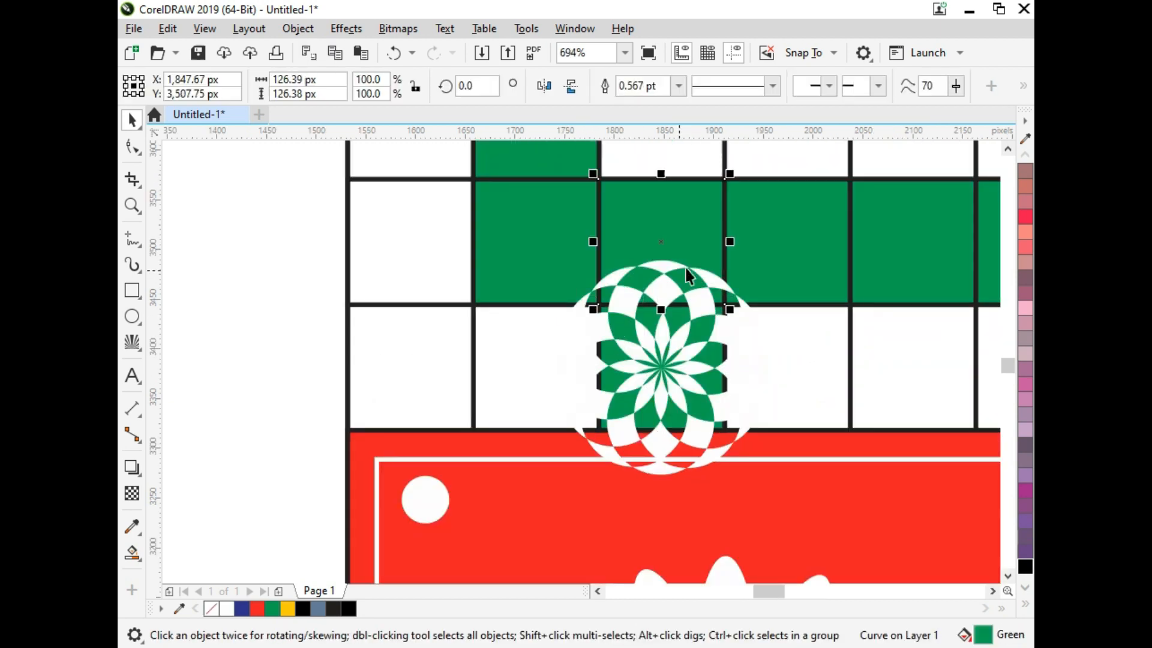
pyautogui.click(751, 329)
pyautogui.moveTo(773, 255); pyautogui.dragTo(786, 324)
pyautogui.click(328, 345)
# Step: Enlarge the rosette to about 96 px and place copies in the upper green cell and all five middle-row green cells
pyautogui.scroll(-2, 595, 381)
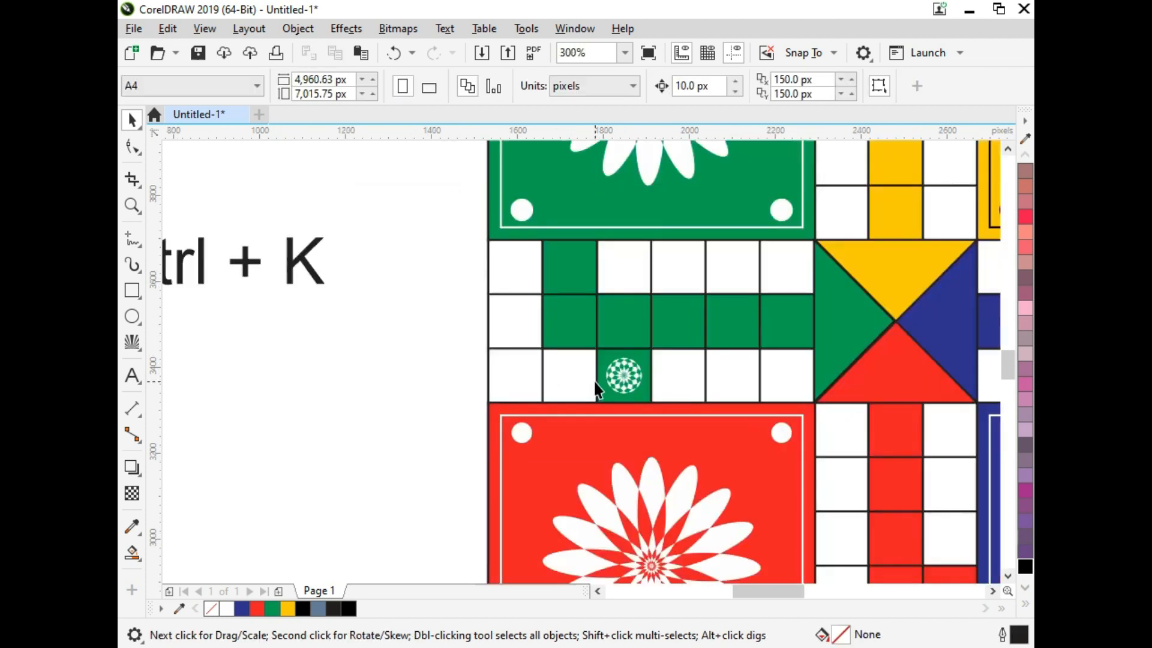
pyautogui.press('F2')
pyautogui.moveTo(532, 268); pyautogui.dragTo(696, 451)
pyautogui.click(562, 413)
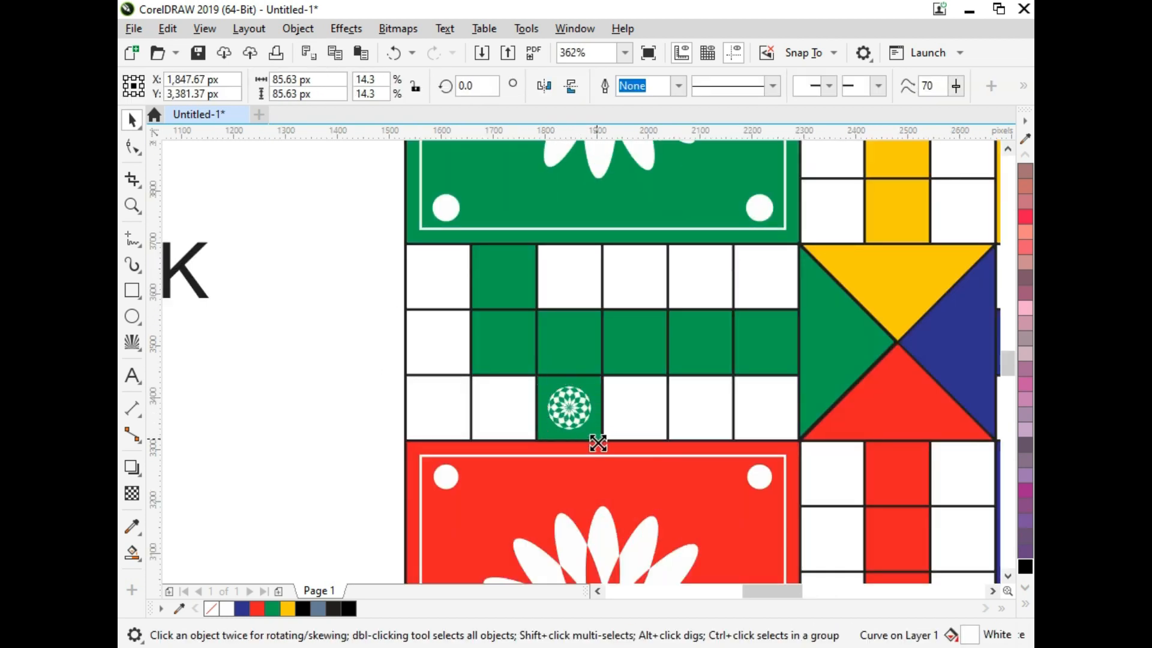
pyautogui.moveTo(595, 433); pyautogui.dragTo(577, 350)
pyautogui.hotkey('ctrl', 'r')
pyautogui.hotkey('ctrl', 'r')
pyautogui.hotkey('ctrl', 'r')
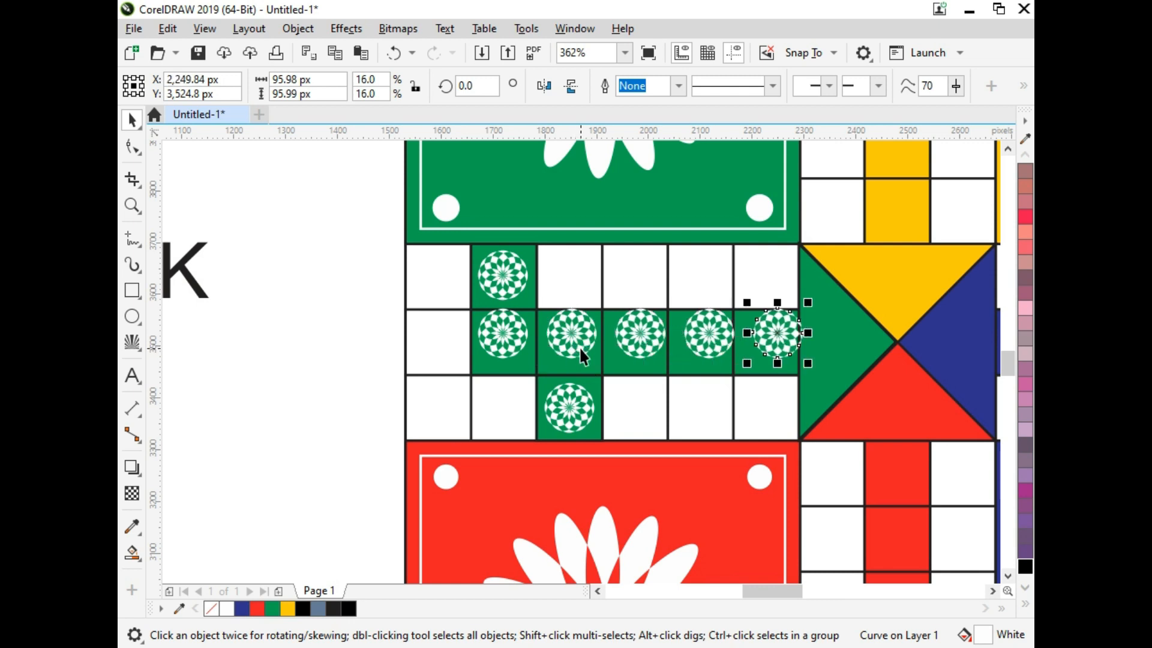
# Step: Nudge the last three rosettes of the middle green row left so each sits centrally in its cell
pyautogui.press('Left')
pyautogui.press('Left')
pyautogui.click(720, 327)
pyautogui.press('Left')
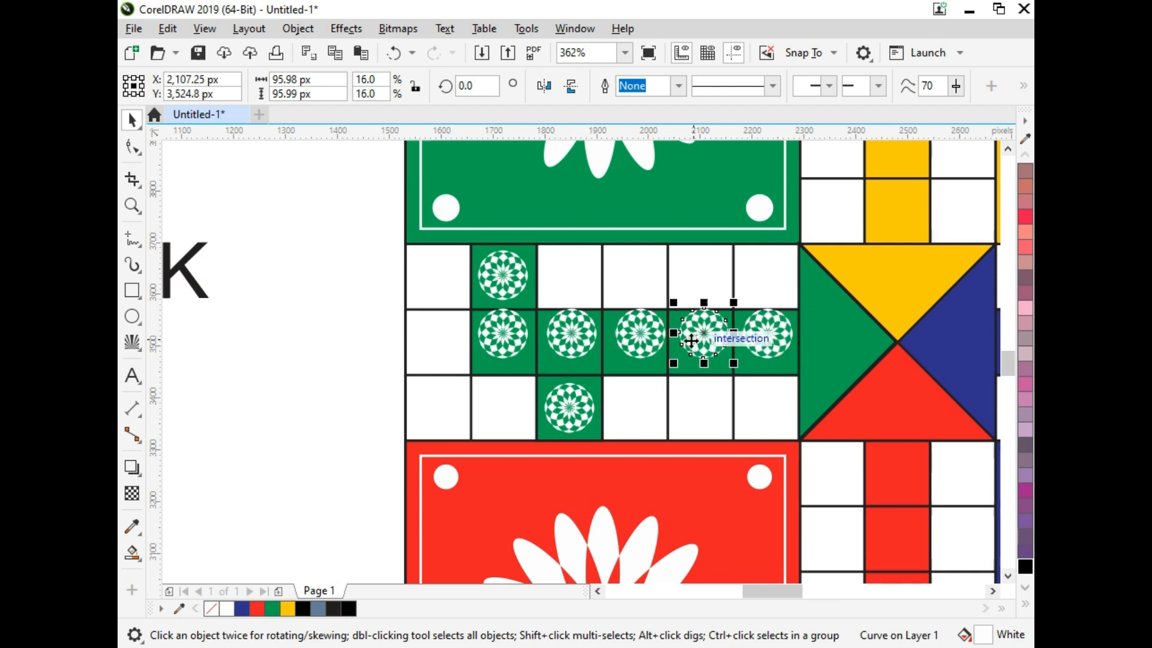
pyautogui.click(642, 336)
pyautogui.press('Left')
pyautogui.click(572, 340)
# Step: Select all five rosettes of the middle green row and move them down 10 px
pyautogui.click(484, 341)
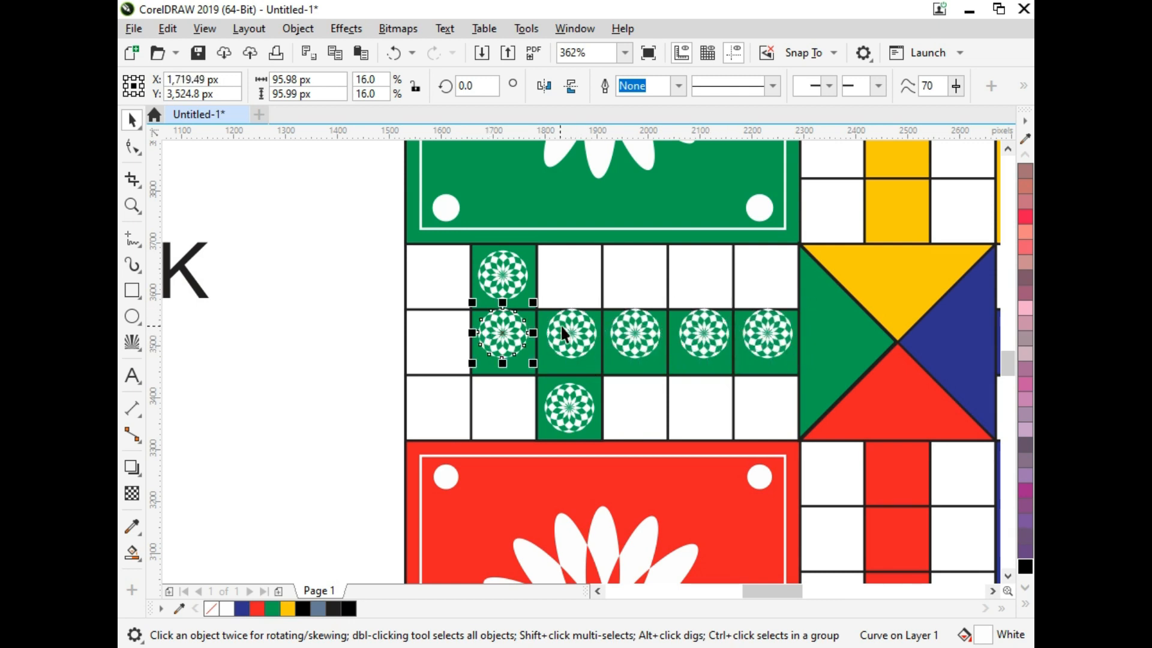
pyautogui.keyDown('shift'); pyautogui.click(570, 330); pyautogui.keyUp('shift')
pyautogui.keyDown('shift'); pyautogui.click(637, 330); pyautogui.keyUp('shift')
pyautogui.keyDown('shift'); pyautogui.click(703, 333); pyautogui.keyUp('shift')
pyautogui.keyDown('shift'); pyautogui.click(769, 335); pyautogui.keyUp('shift')
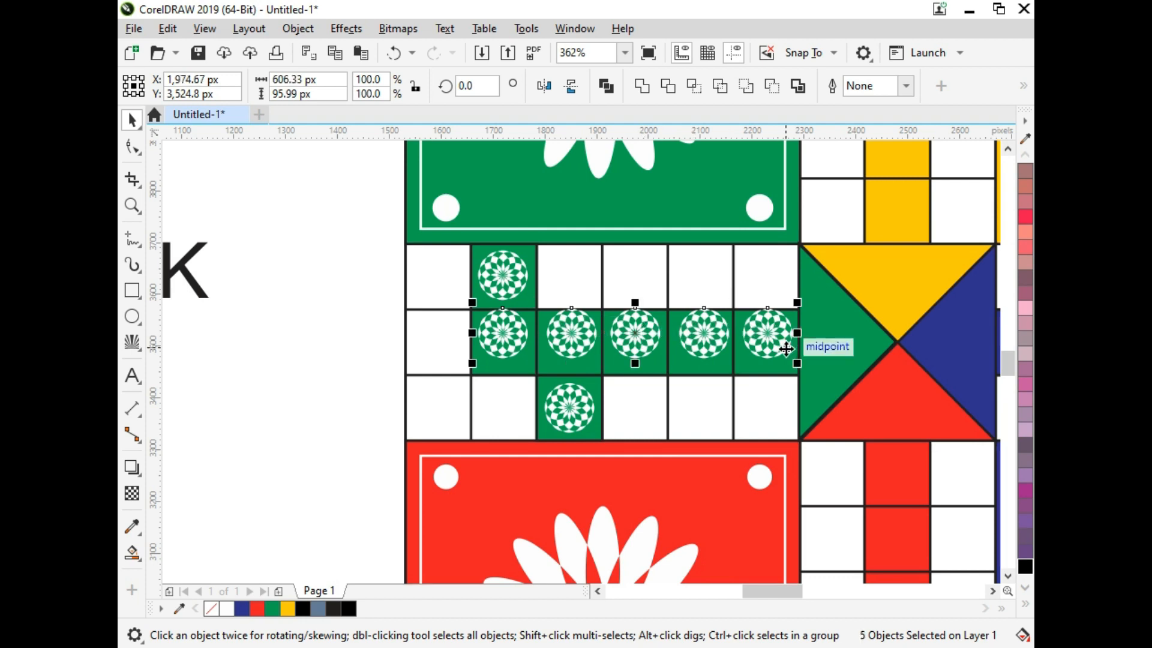
pyautogui.press('Down')
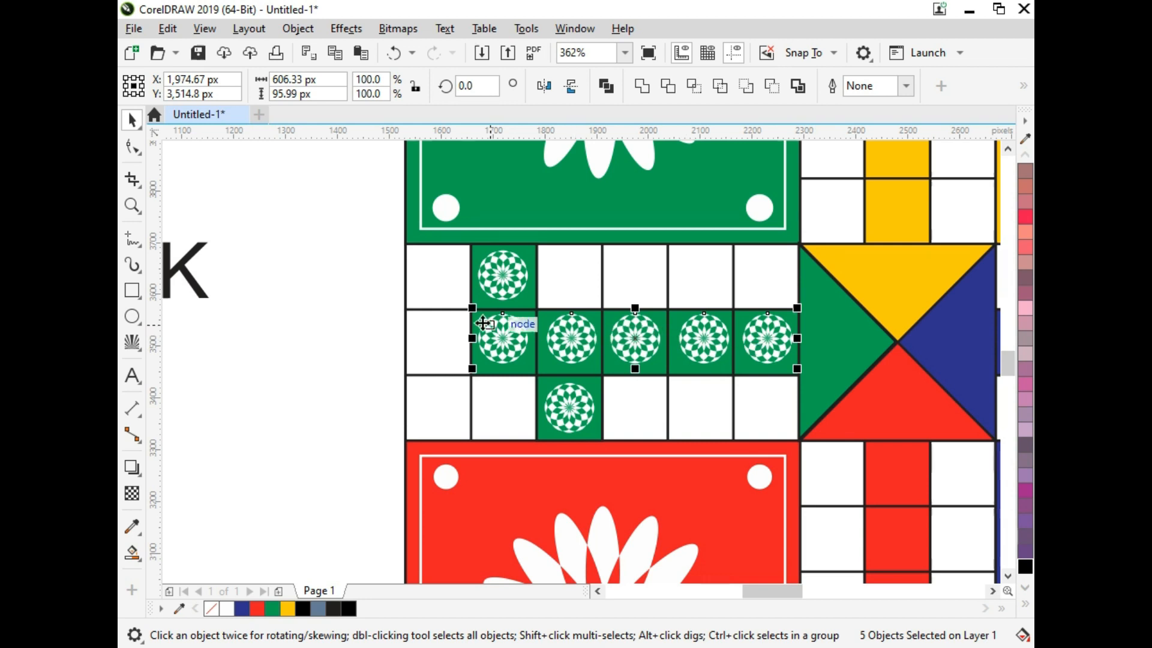
# Step: Select the five rosettes of the middle green row and group them
pyautogui.press('z')
pyautogui.moveTo(440, 256); pyautogui.dragTo(810, 486)
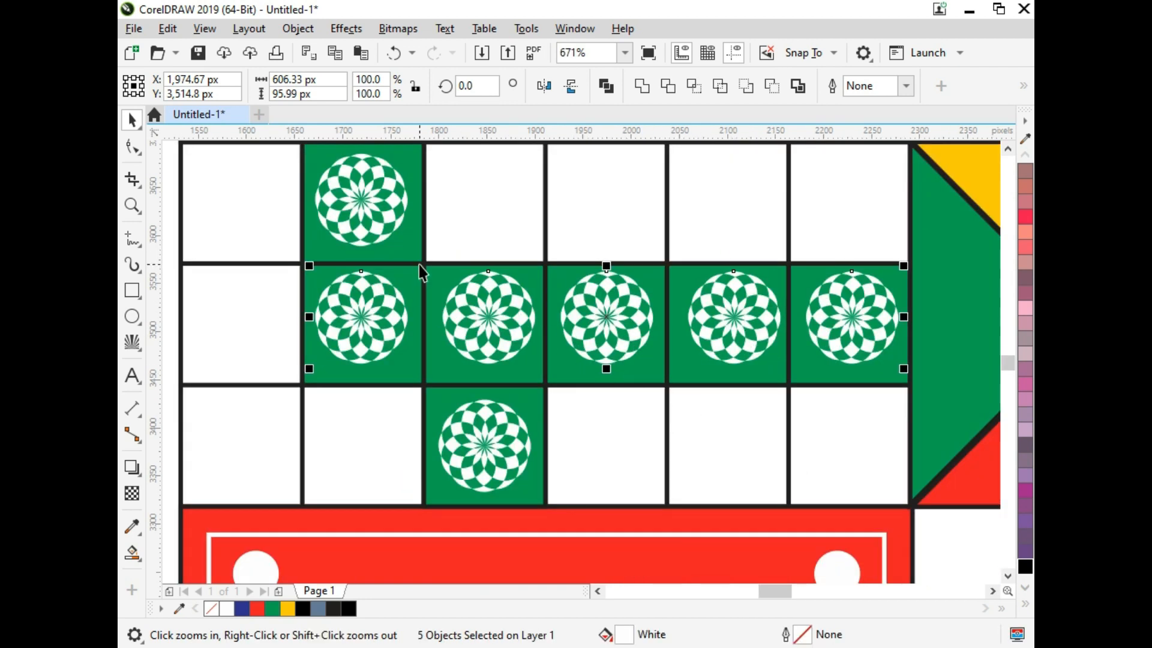
pyautogui.press('space')
pyautogui.click(458, 323)
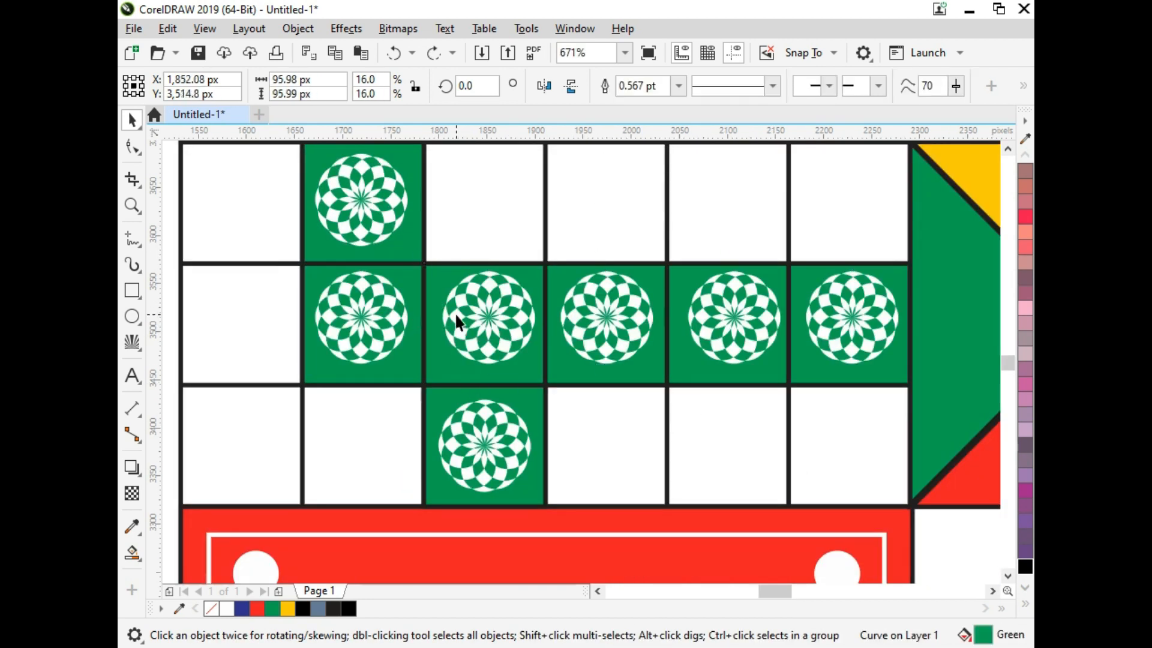
pyautogui.keyDown('shift'); pyautogui.click(345, 308); pyautogui.keyUp('shift')
pyautogui.keyDown('shift'); pyautogui.click(634, 310); pyautogui.keyUp('shift')
pyautogui.keyDown('shift'); pyautogui.click(495, 324); pyautogui.keyUp('shift')
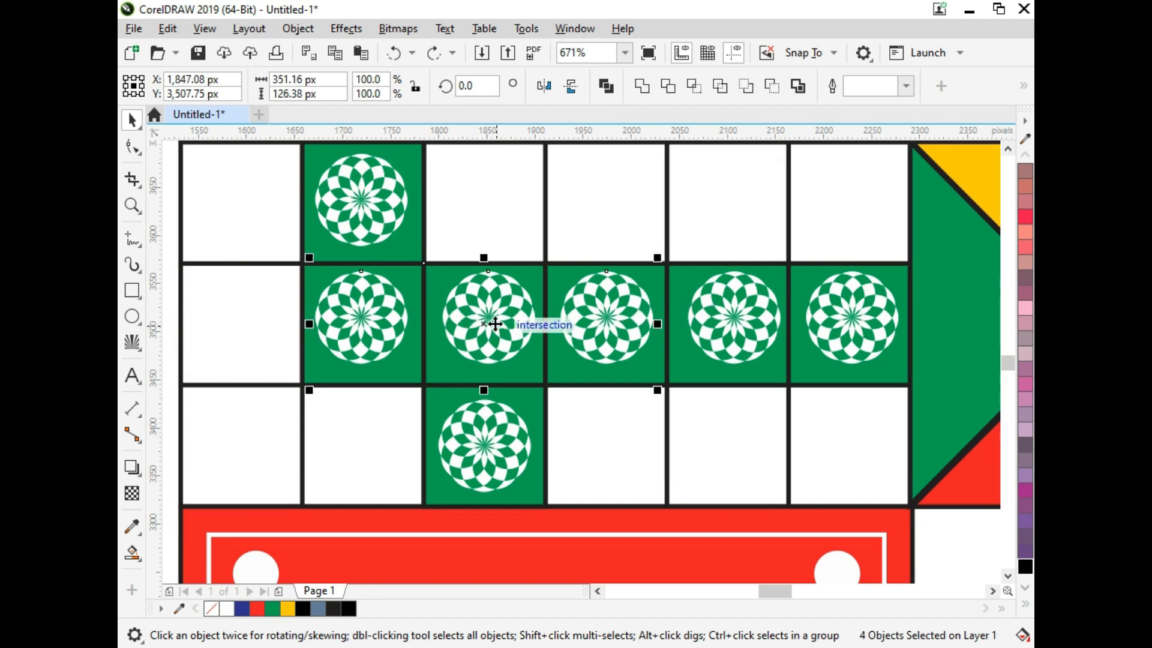
pyautogui.keyDown('shift'); pyautogui.click(527, 368); pyautogui.keyUp('shift')
pyautogui.keyDown('shift'); pyautogui.click(763, 301); pyautogui.keyUp('shift')
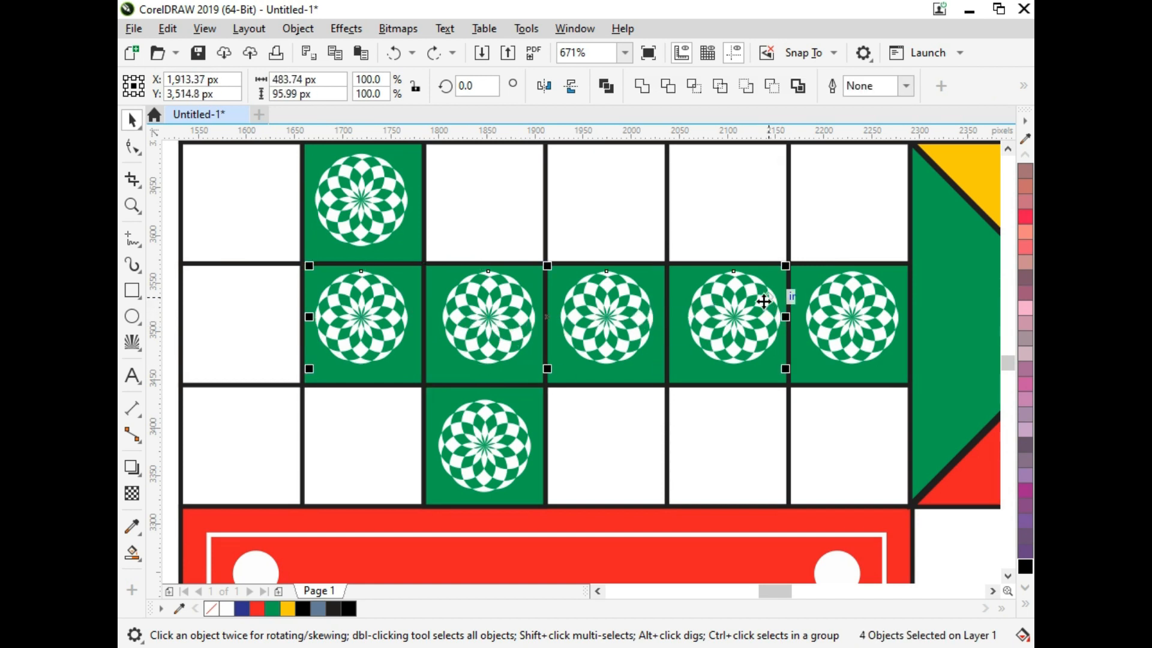
pyautogui.keyDown('shift'); pyautogui.click(825, 307); pyautogui.keyUp('shift')
pyautogui.hotkey('ctrl', 'g')
# Step: Align the grouped rosettes with the middle green row so they are vertically centred in its cells
pyautogui.keyDown('shift'); pyautogui.click(808, 377); pyautogui.keyUp('shift')
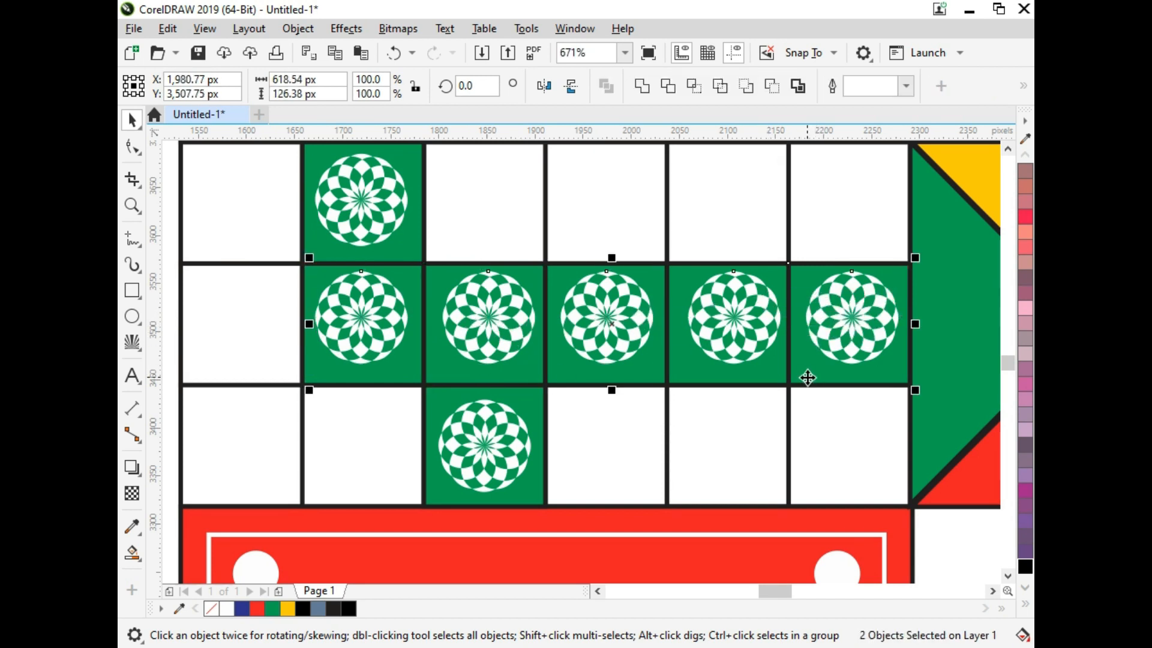
pyautogui.press('e')
pyautogui.click(546, 293)
# Step: Centre the rosettes of the upper and lower green cells within their own cells
pyautogui.click(398, 207)
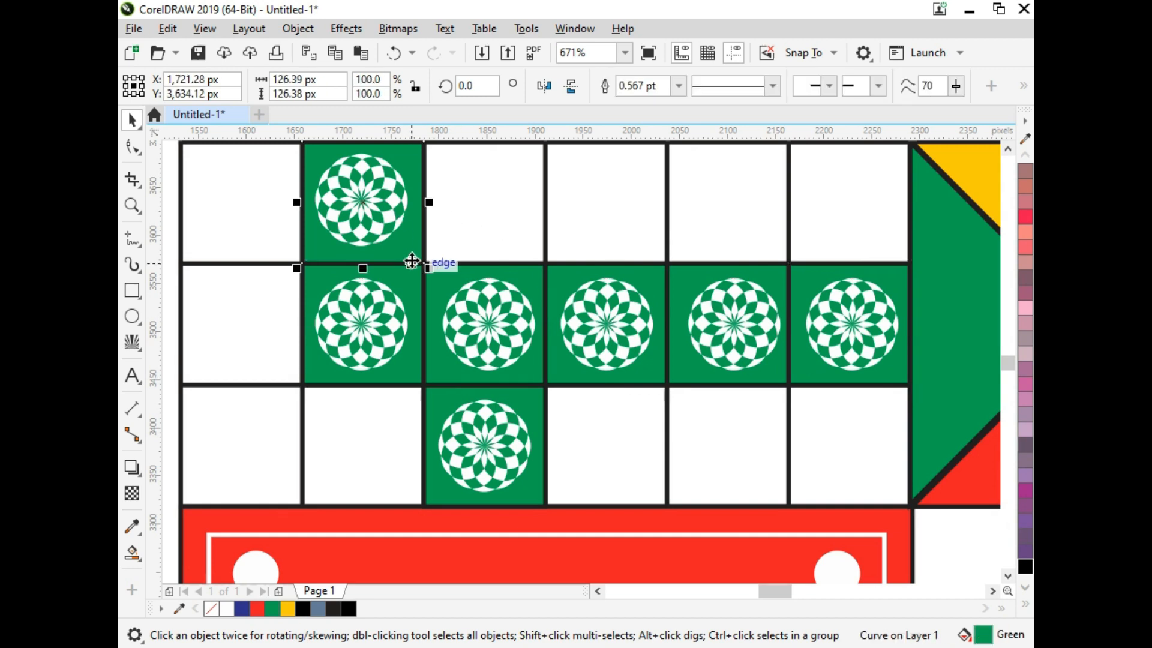
pyautogui.keyDown('shift'); pyautogui.click(411, 249); pyautogui.keyUp('shift')
pyautogui.press('F3')
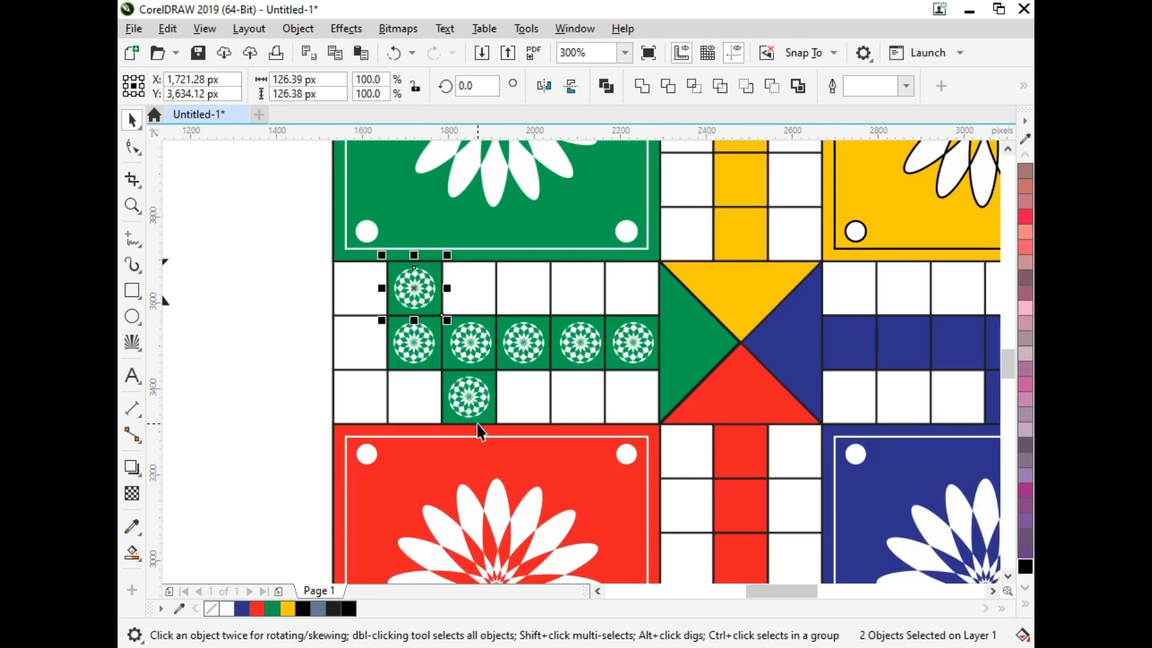
pyautogui.click(472, 386)
pyautogui.press('Escape')
pyautogui.click(471, 391)
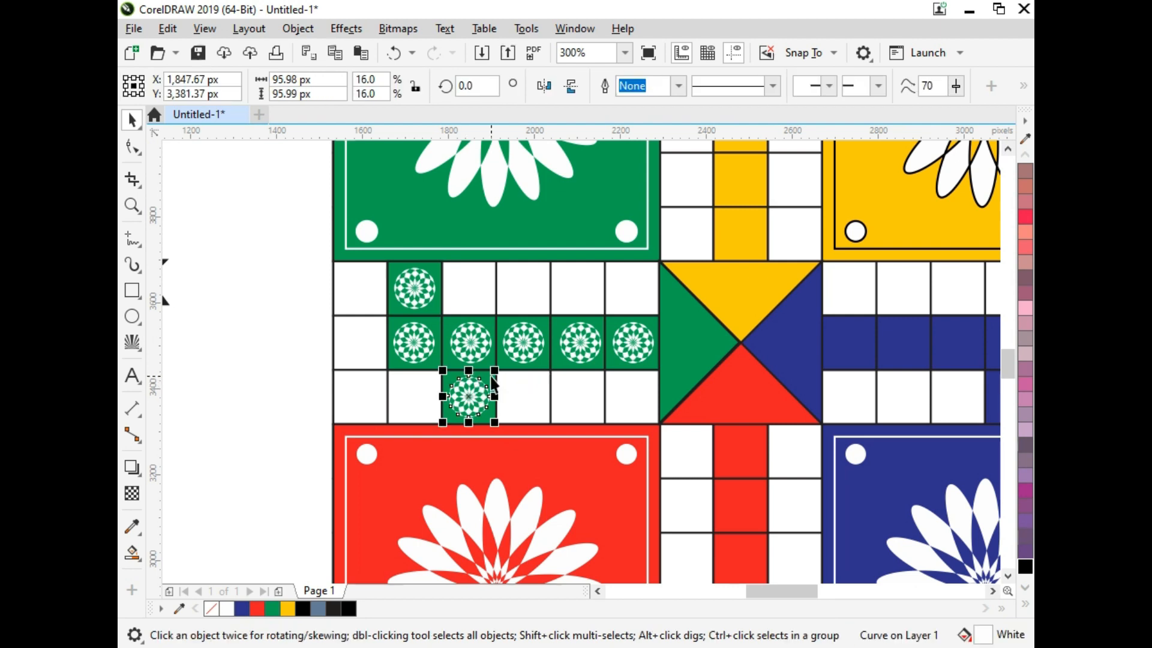
pyautogui.keyDown('shift'); pyautogui.click(494, 378); pyautogui.keyUp('shift')
# Step: Group the upper rosette, the middle-row rosettes and the lower rosette into one set for the green path
pyautogui.click(412, 275)
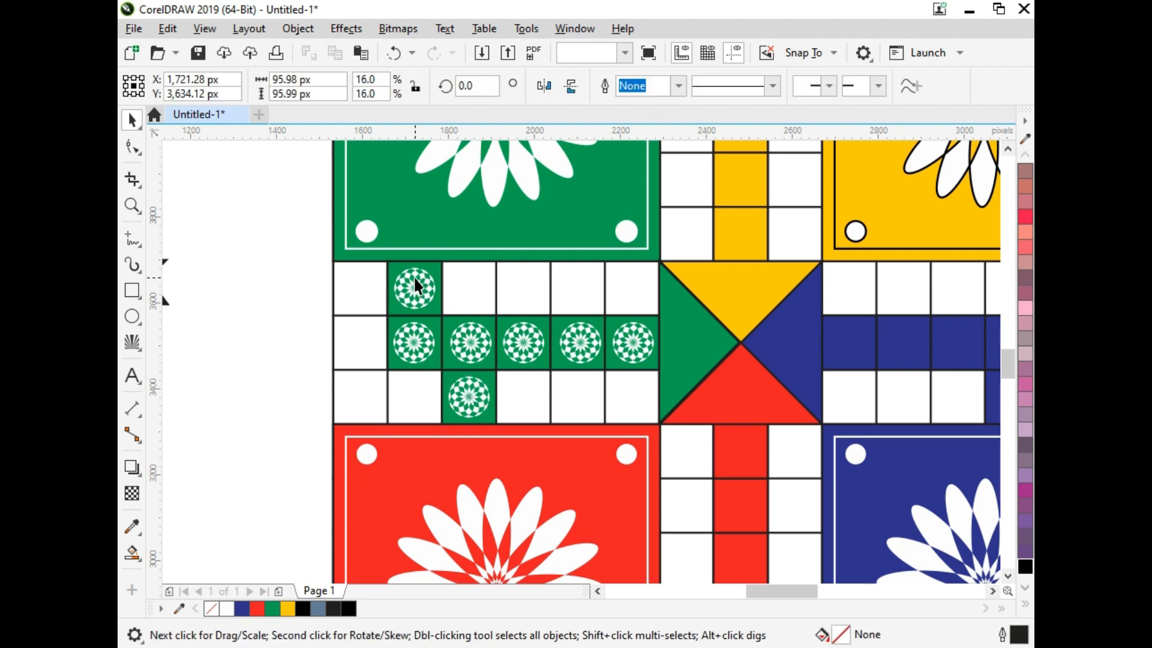
pyautogui.keyDown('shift'); pyautogui.click(422, 340); pyautogui.keyUp('shift')
pyautogui.keyDown('shift'); pyautogui.click(459, 385); pyautogui.keyUp('shift')
pyautogui.hotkey('ctrl', 'g')
pyautogui.press('F4')
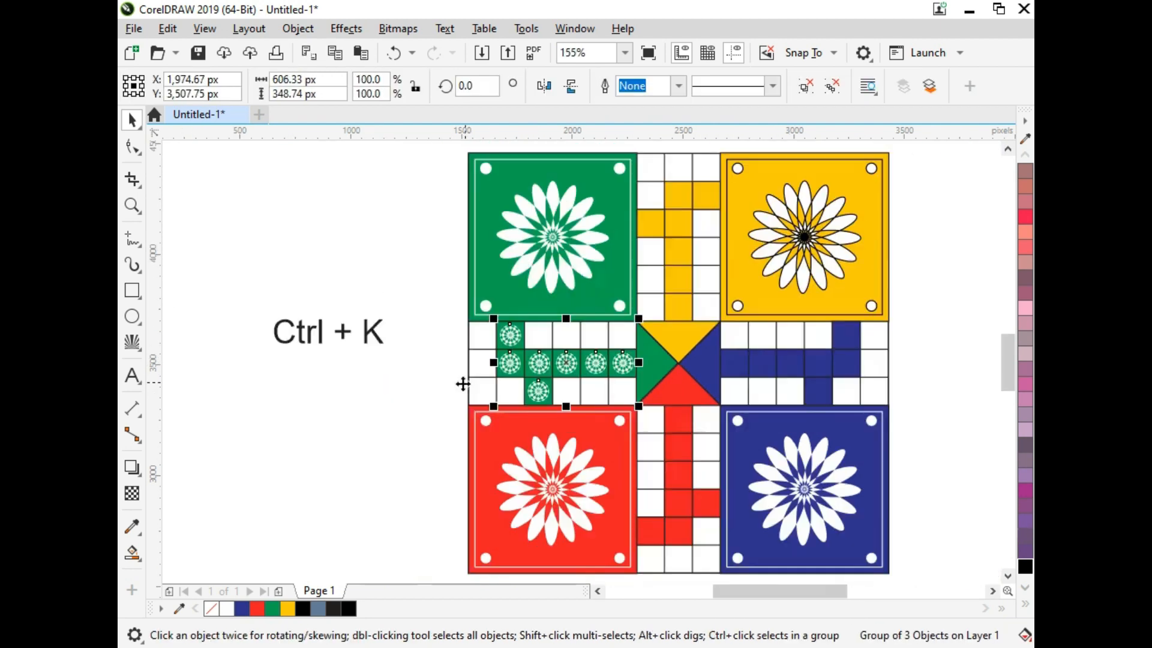
# Step: Place a copy of the green rosette group over the blue home path and mirror it horizontally to match the blue cells
pyautogui.press('F2')
pyautogui.moveTo(471, 278); pyautogui.dragTo(955, 481)
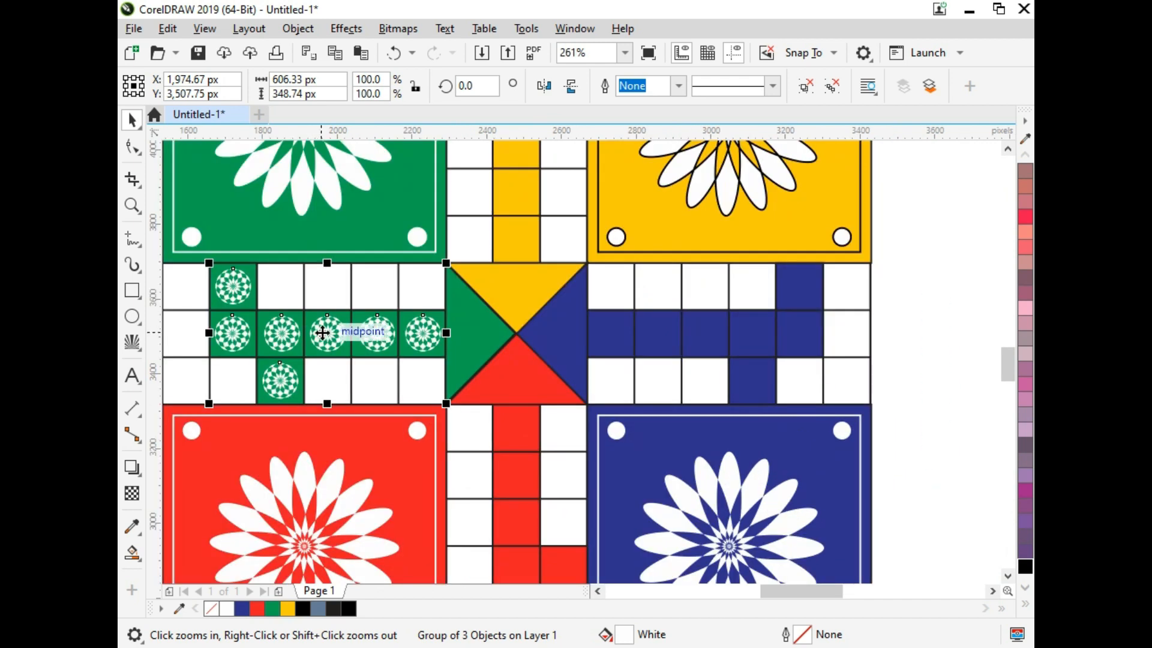
pyautogui.moveTo(328, 334); pyautogui.dragTo(700, 347)
pyautogui.click(543, 87)
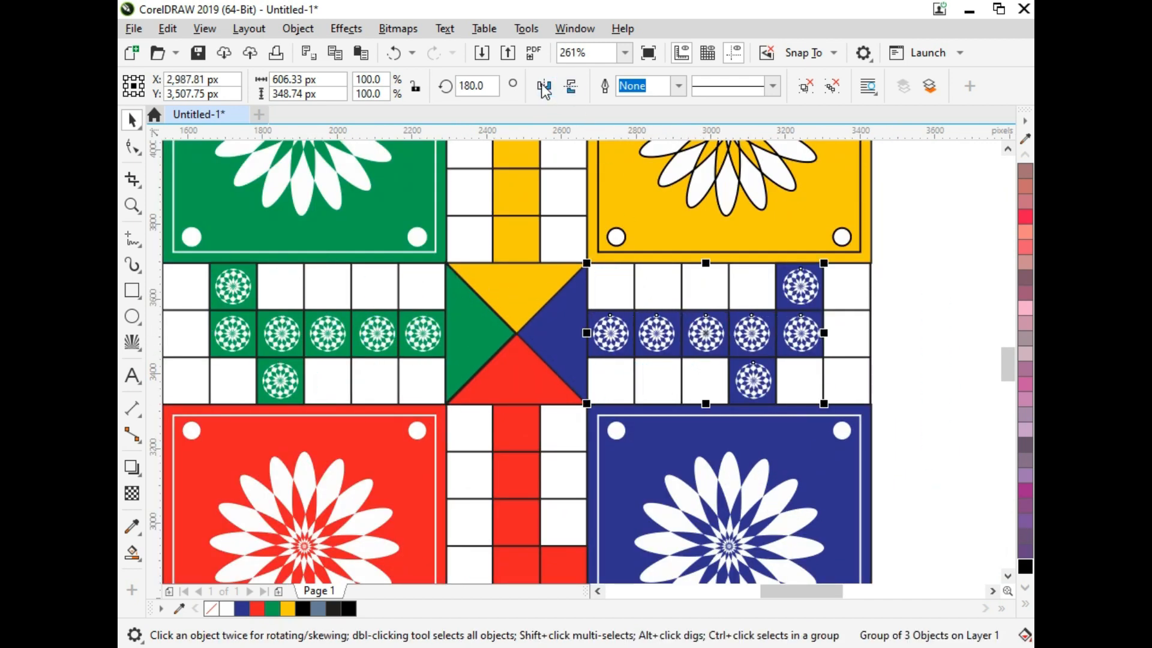
# Step: Place a copy of the rosette group over the red home path, rotated 90° and flipped to follow the red cells
pyautogui.click(882, 336)
pyautogui.press('F3')
pyautogui.press('F2')
pyautogui.moveTo(908, 306); pyautogui.dragTo(475, 570)
pyautogui.moveTo(760, 236); pyautogui.dragTo(645, 334)
pyautogui.moveTo(640, 433); pyautogui.dragTo(617, 474)
pyautogui.click(555, 88)
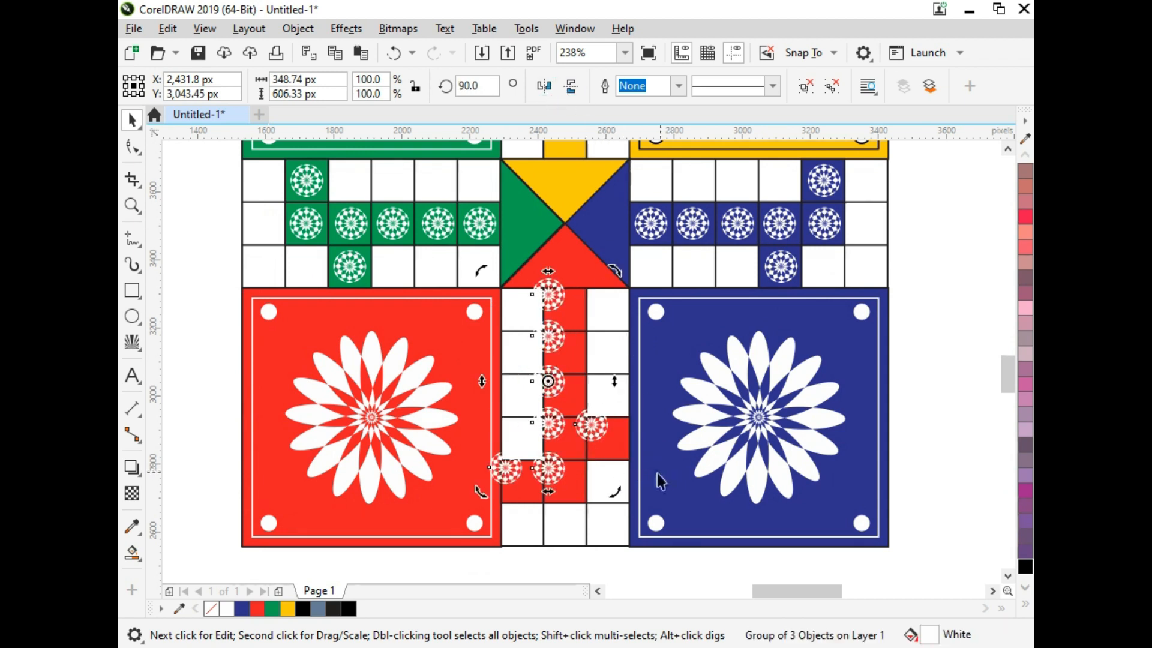
# Step: Align the red path's rosette group to the lowest central red cell, centred horizontally and flush with its bottom edge
pyautogui.moveTo(450, 362); pyautogui.dragTo(565, 480)
pyautogui.hotkey('ctrl', 'z')
pyautogui.click(574, 482)
pyautogui.press('F2')
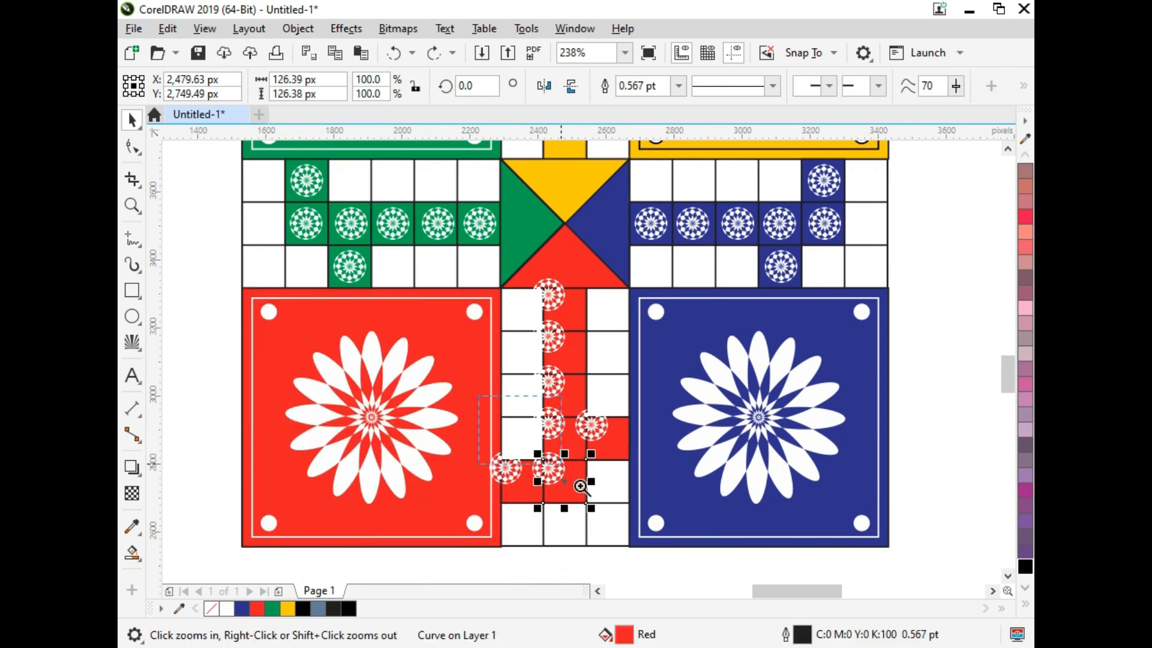
pyautogui.click(576, 489)
pyautogui.click(553, 316)
pyautogui.keyDown('shift'); pyautogui.click(594, 353); pyautogui.keyUp('shift')
pyautogui.press('c')
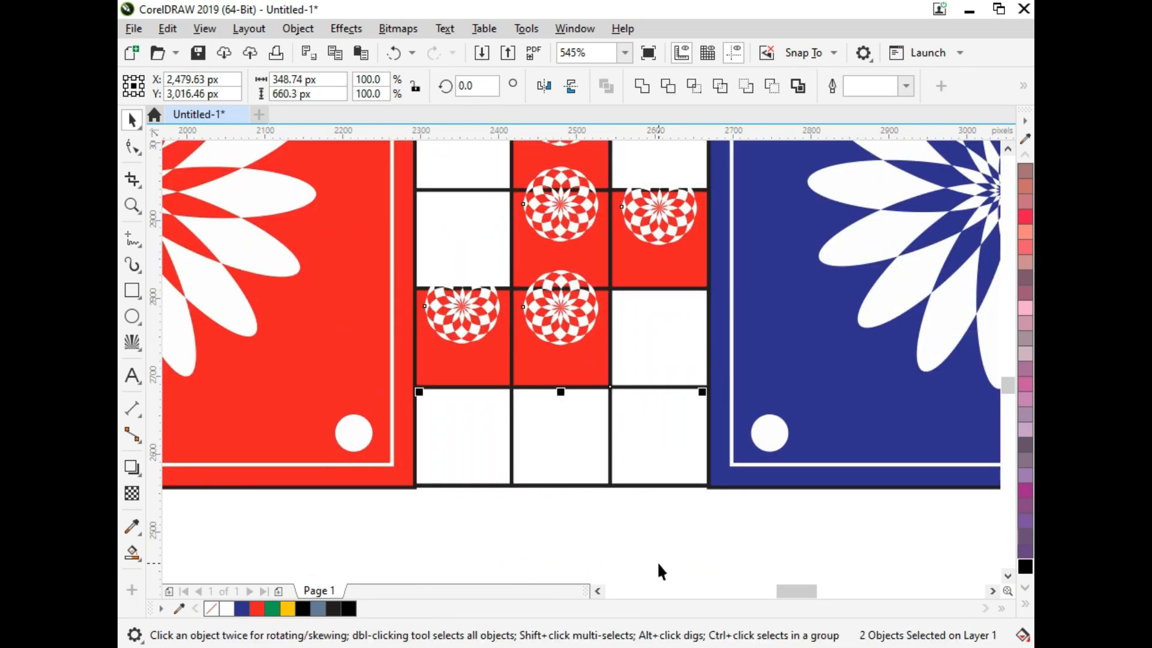
pyautogui.press('e')
pyautogui.hotkey('ctrl', 'z')
pyautogui.press('b')
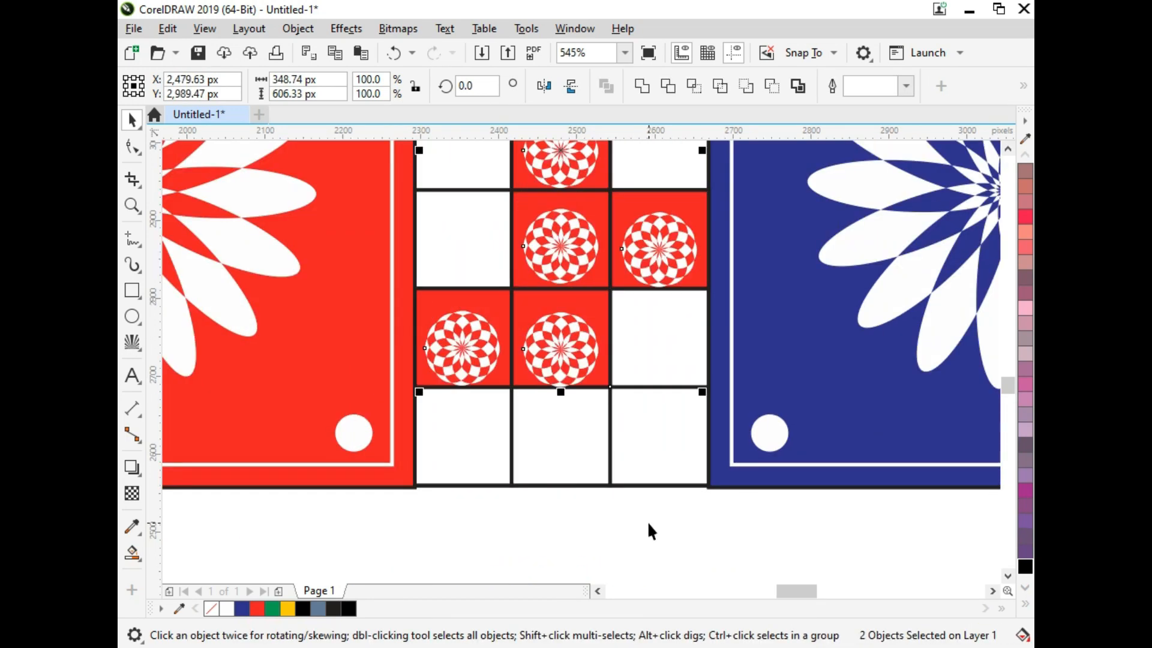
# Step: Move the red path's rosette group up about 12 px so the rosettes sit centrally in their cells
pyautogui.click(647, 523)
pyautogui.moveTo(573, 348); pyautogui.dragTo(573, 337)
pyautogui.scroll(-4, 607, 393)
# Step: Place a copy of the red path's rosette group over the yellow home path and mirror it vertically and horizontally
pyautogui.press('F2')
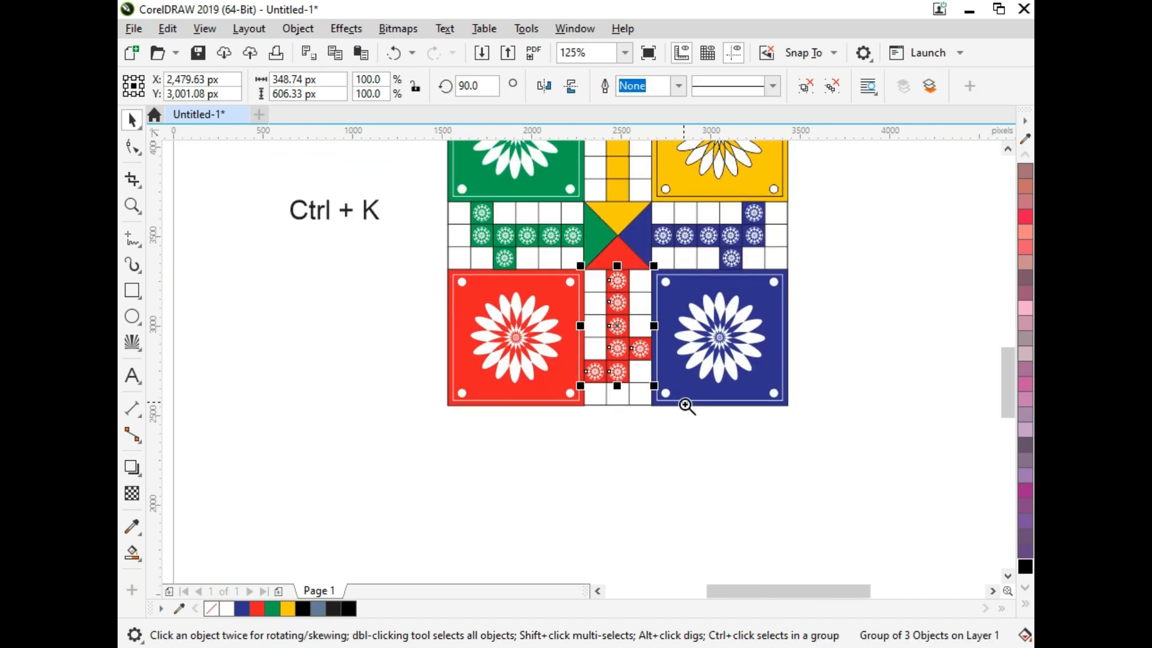
pyautogui.moveTo(686, 403); pyautogui.dragTo(479, 176)
pyautogui.press('F4')
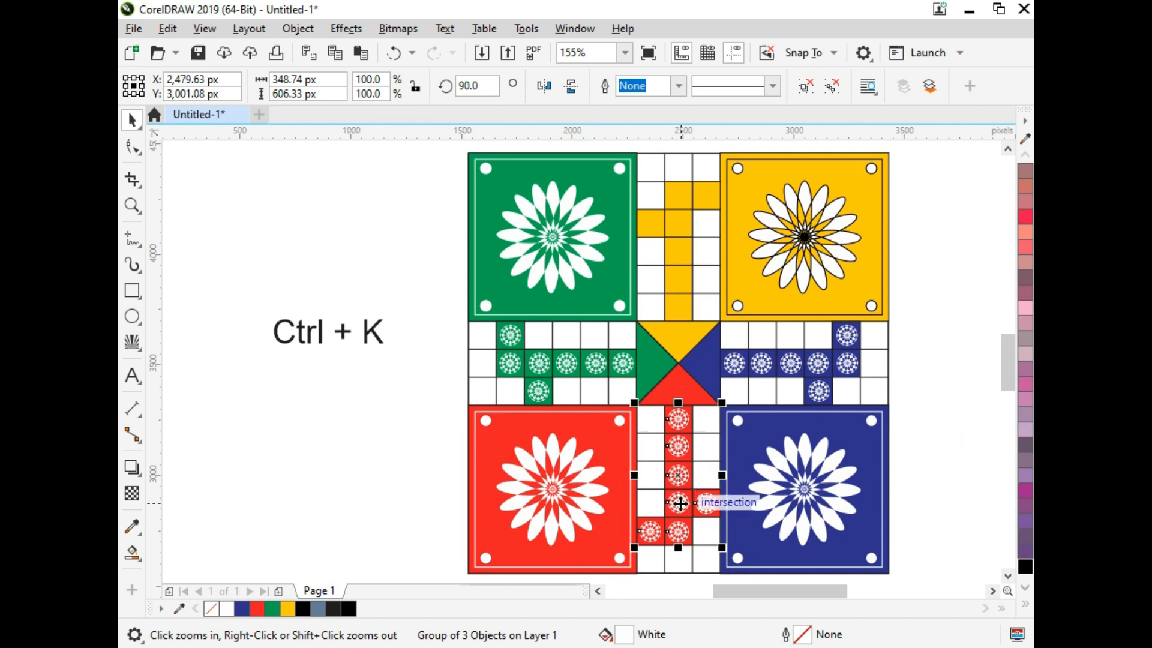
pyautogui.moveTo(675, 506); pyautogui.dragTo(682, 283)
pyautogui.moveTo(613, 160); pyautogui.dragTo(770, 385)
pyautogui.press('Down')
pyautogui.press('Down')
pyautogui.press('Down')
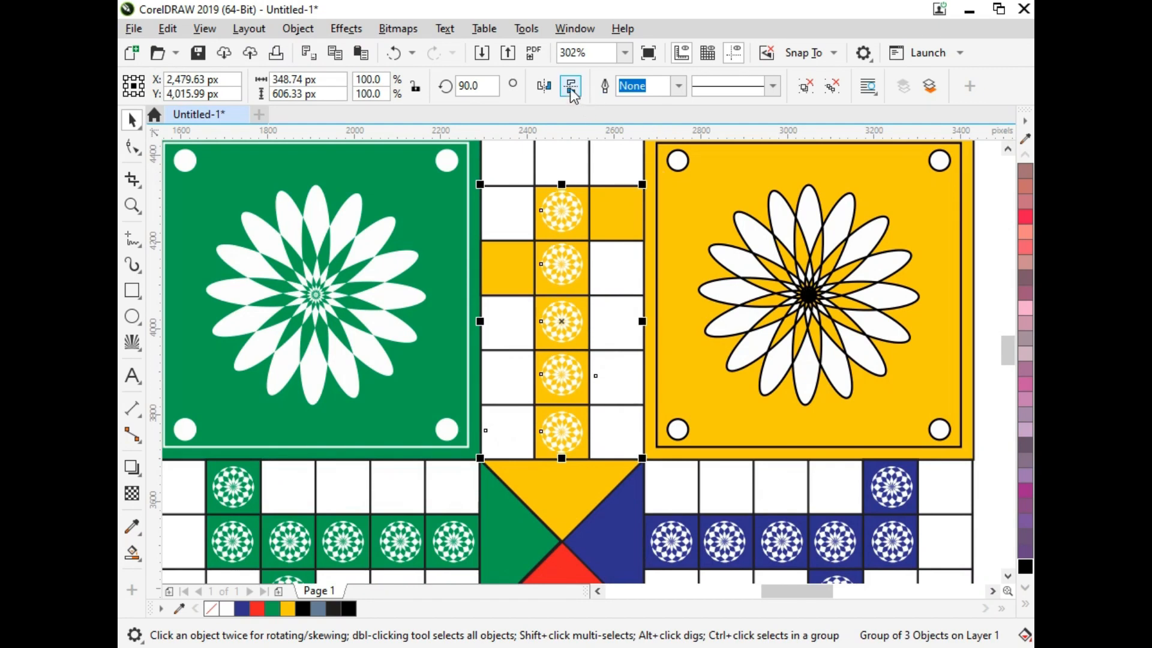
pyautogui.click(571, 88)
pyautogui.click(548, 90)
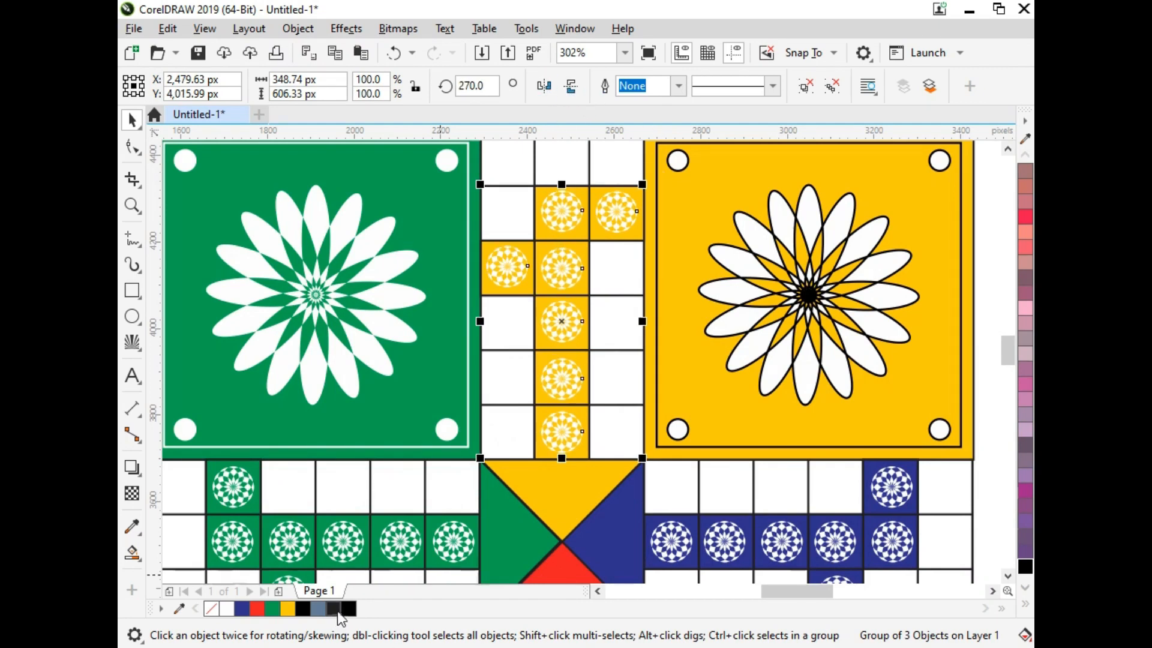
# Step: Recolour the rosettes on the yellow home path black and deselect them
pyautogui.hotkey('ctrl', 'k')
pyautogui.scroll(-2, 741, 425)
pyautogui.click(964, 459)
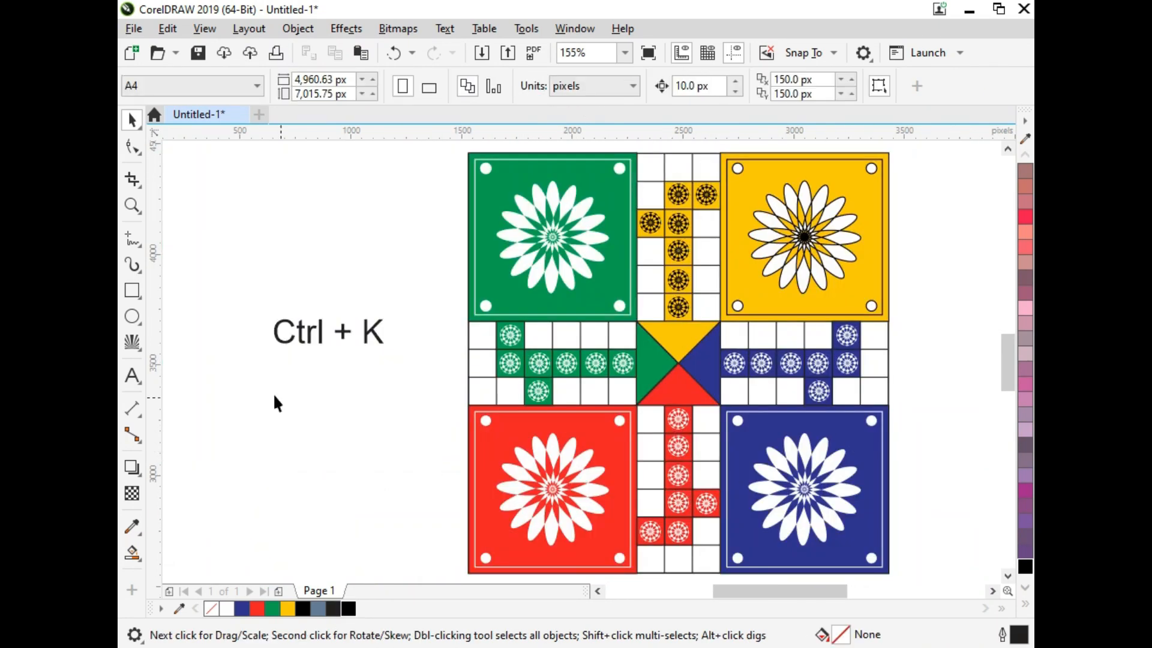
# Step: Select the outer rectangle of the whole board and give it a thicker outline
pyautogui.hscroll(3, 269, 391)
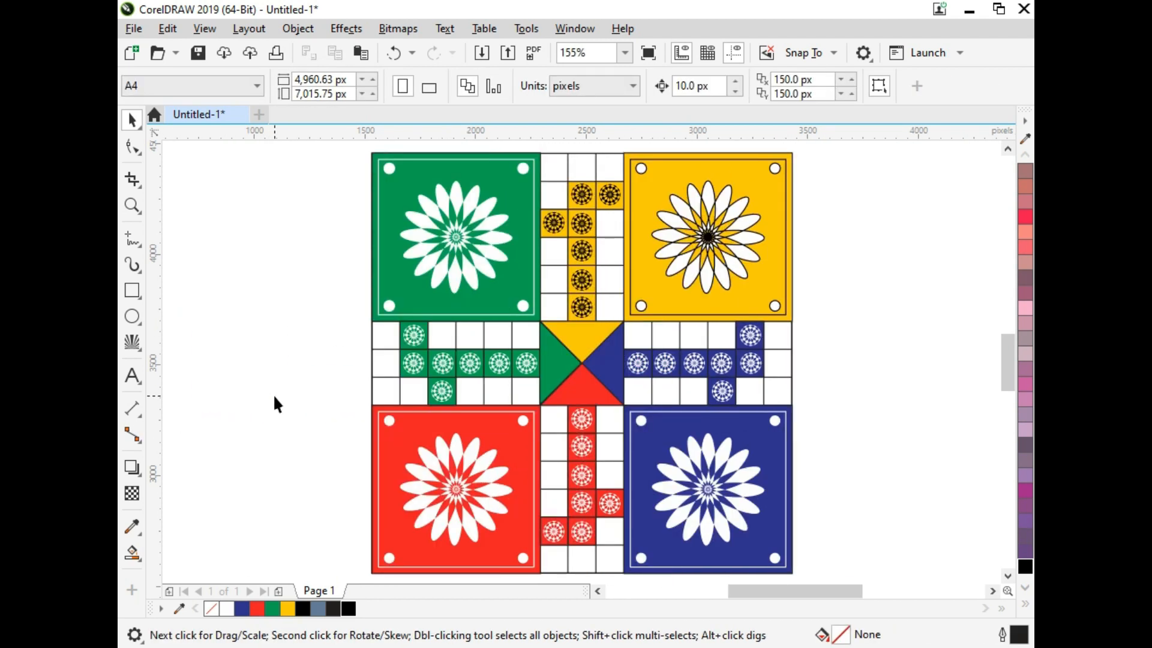
pyautogui.moveTo(786, 331); pyautogui.dragTo(754, 344)
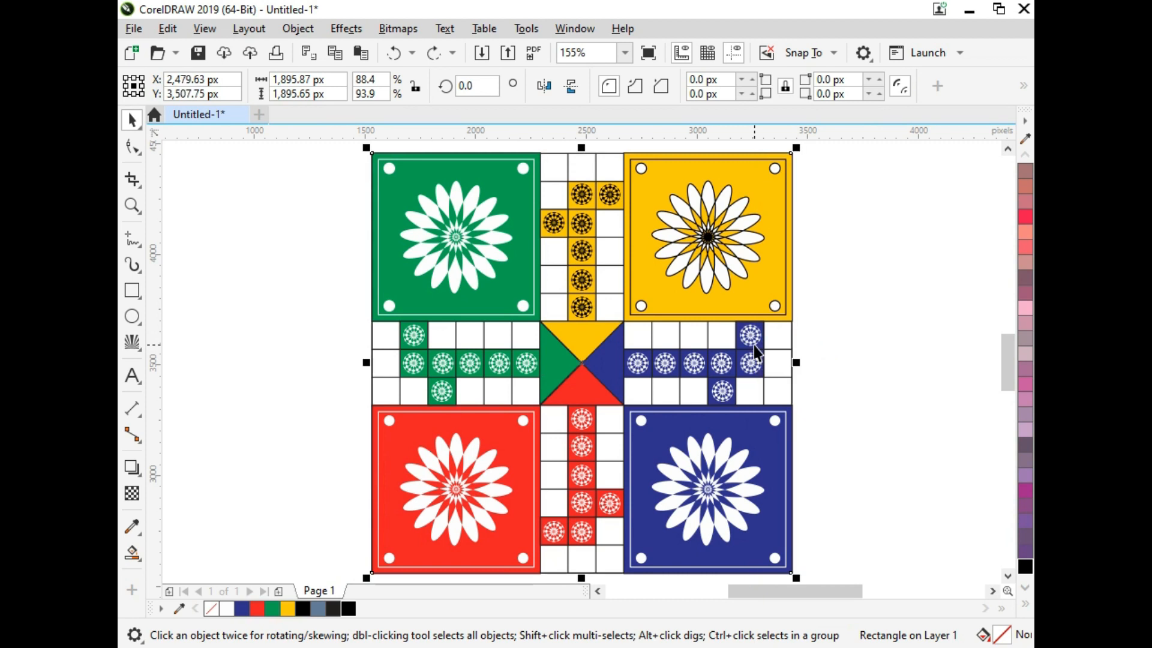
pyautogui.press('F12')
pyautogui.press('Return')
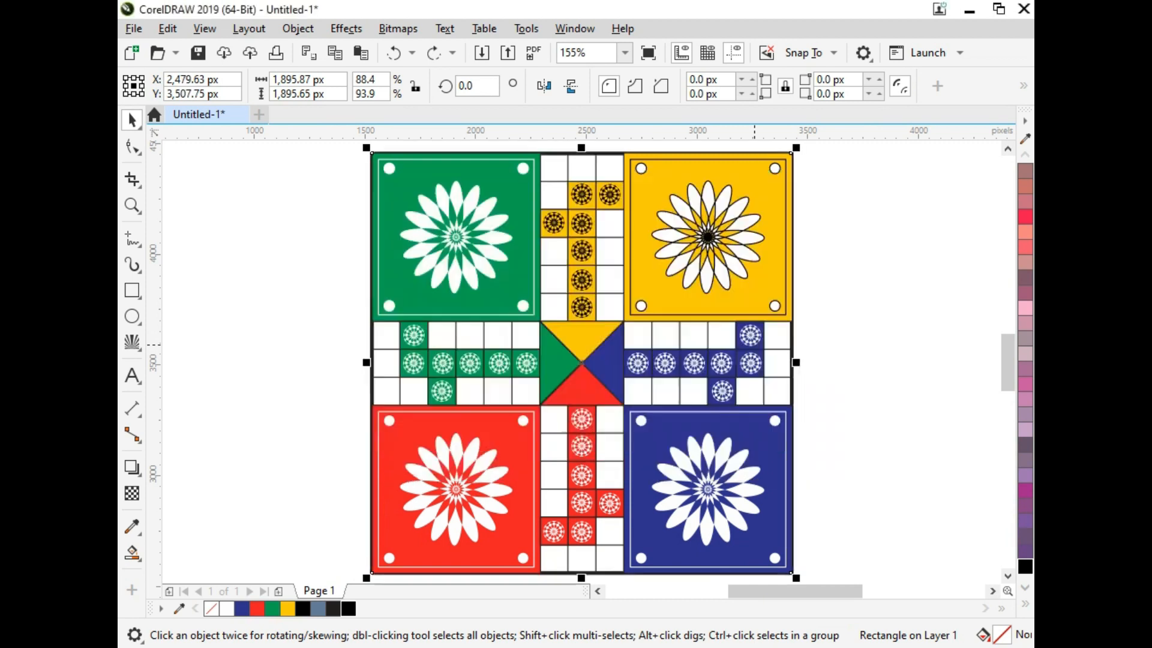